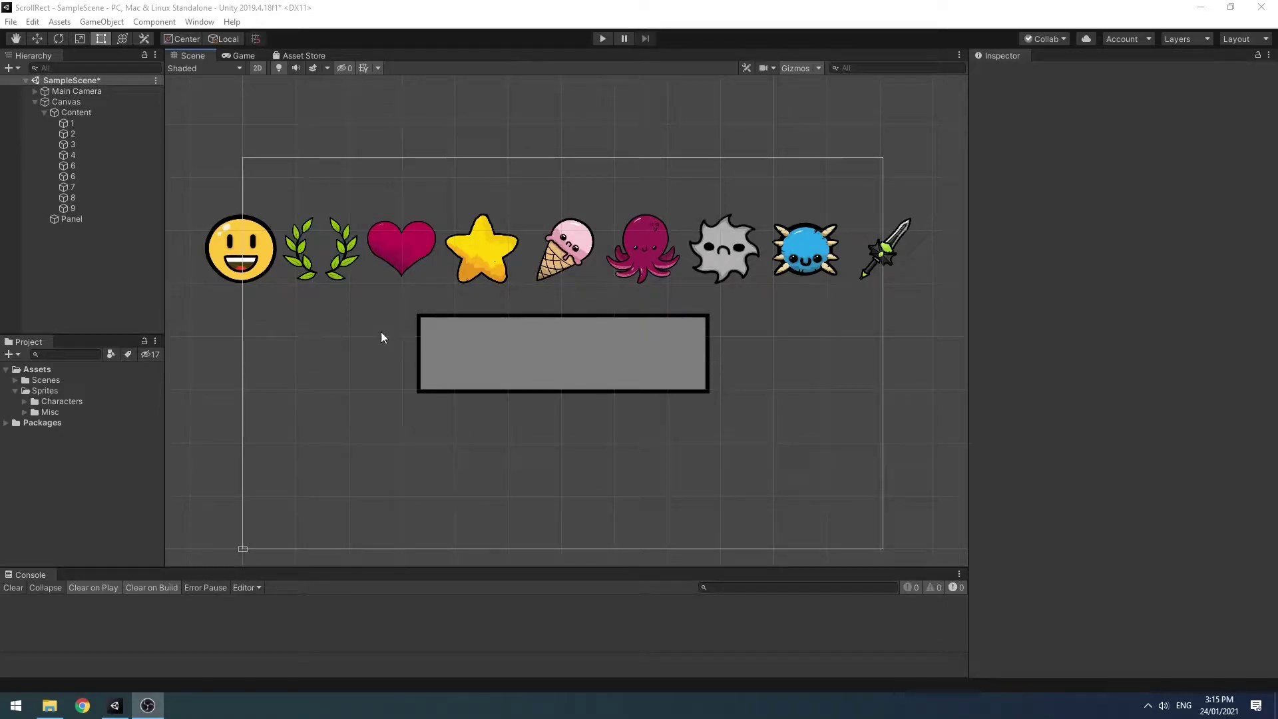
# Step: Rename the Panel object to 'Scroll', removing a stray trailing character
pyautogui.click(65, 218)
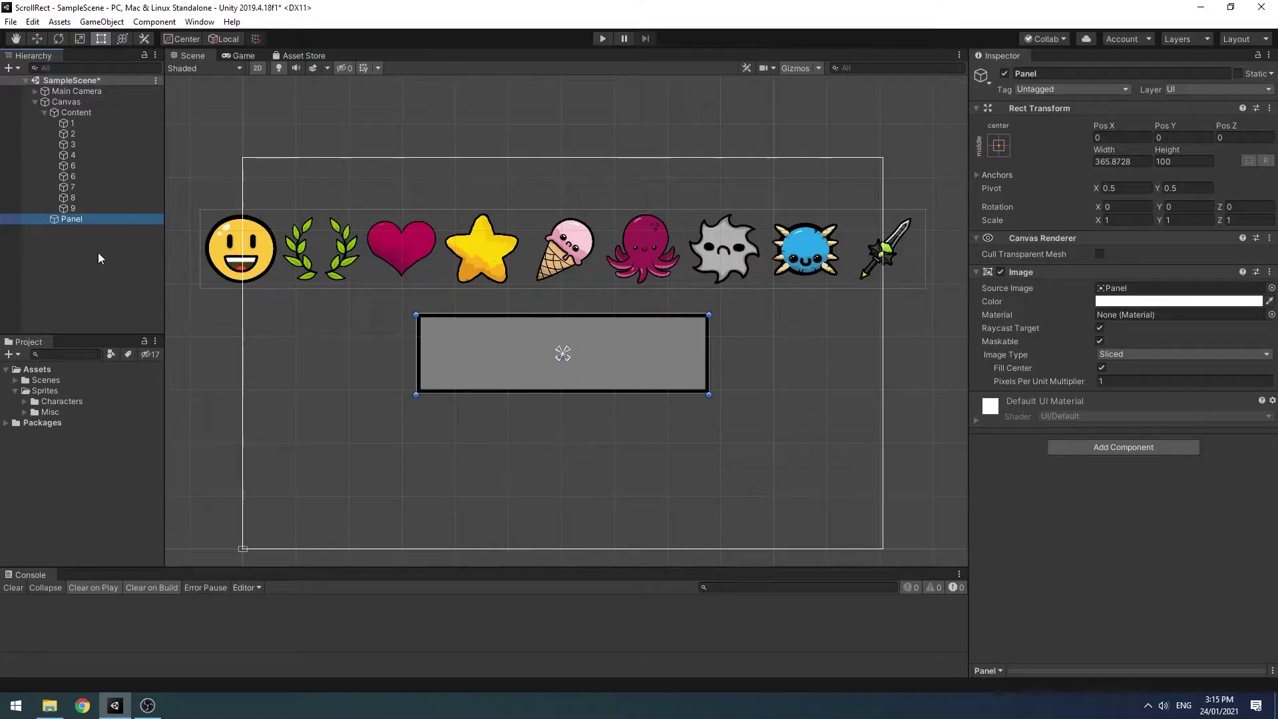
pyautogui.press('F2')
pyautogui.write('S')
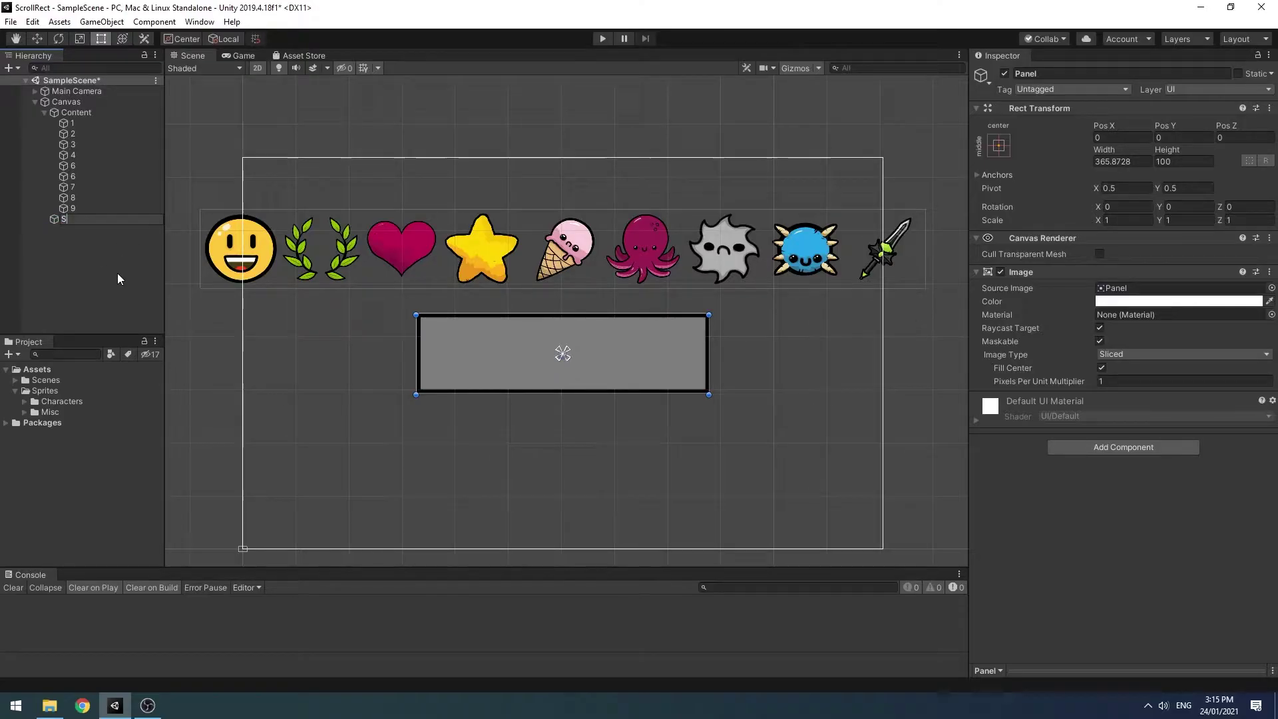
pyautogui.write('croll\\')
pyautogui.press('Return')
pyautogui.press('F2')
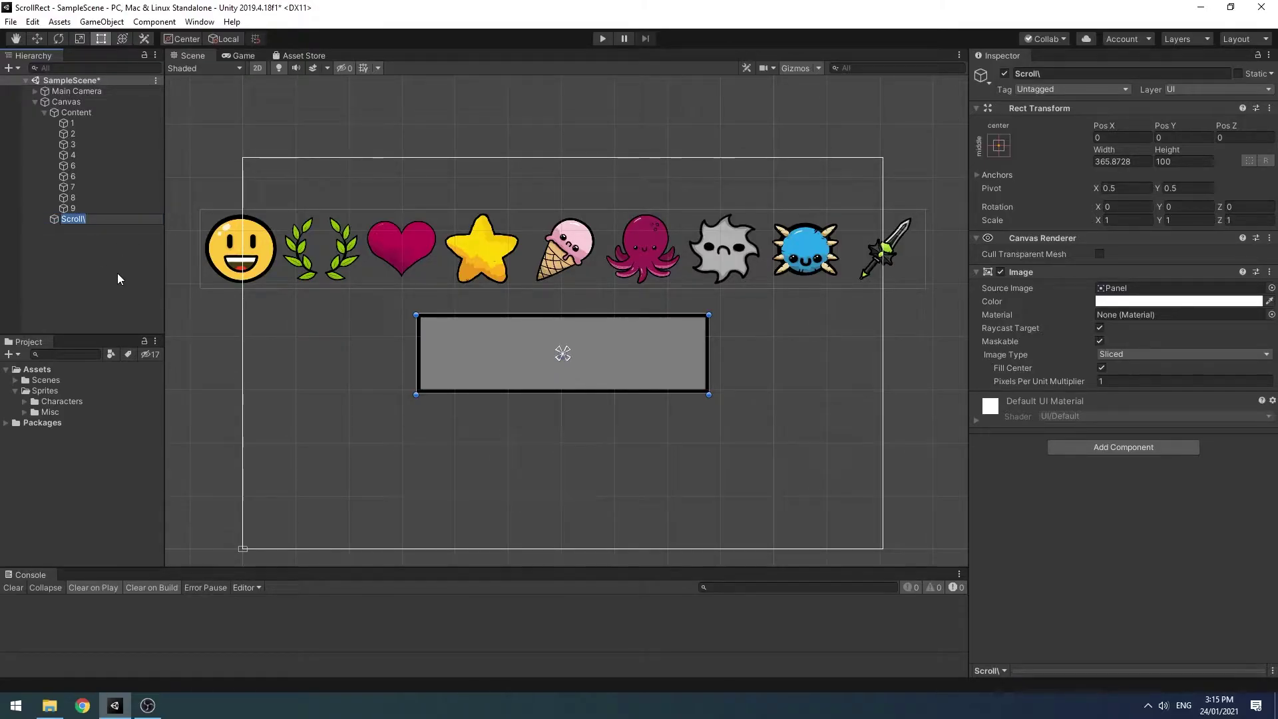
pyautogui.press('End')
pyautogui.press('BackSpace')
pyautogui.press('Return')
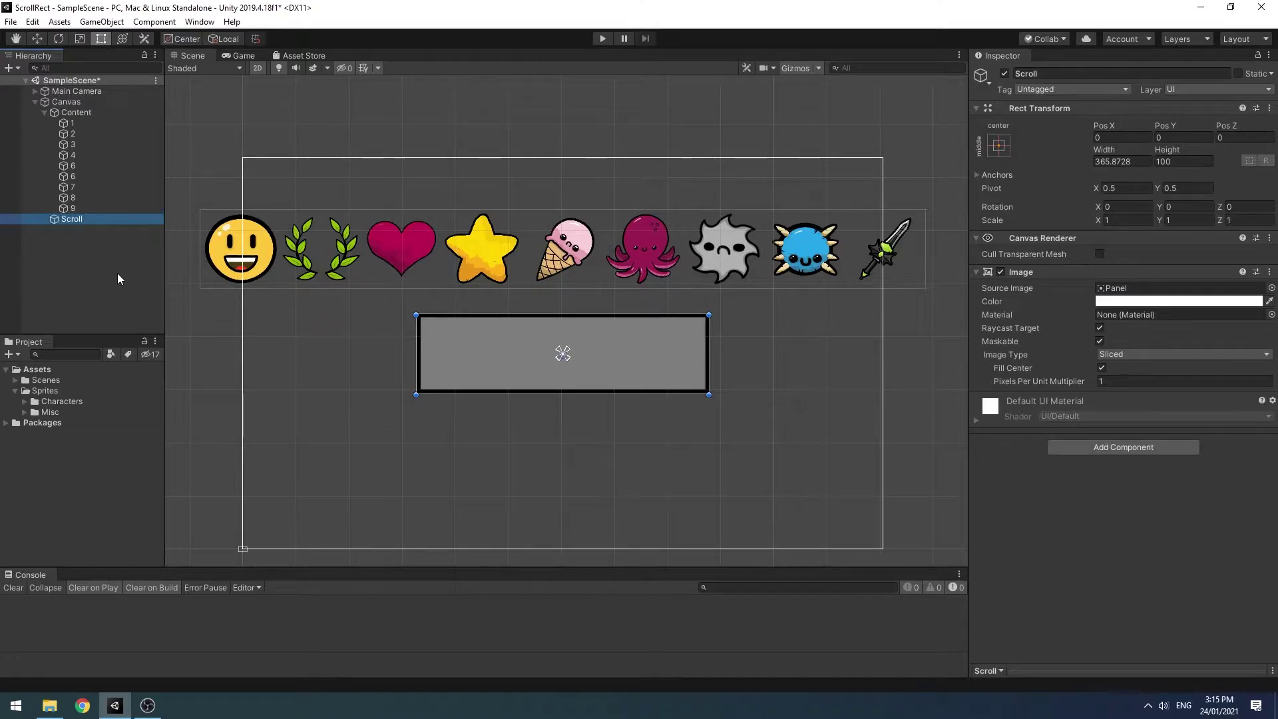
# Step: Add a Scroll Rect component to Scroll
pyautogui.click(1131, 449)
pyautogui.write('scroll')
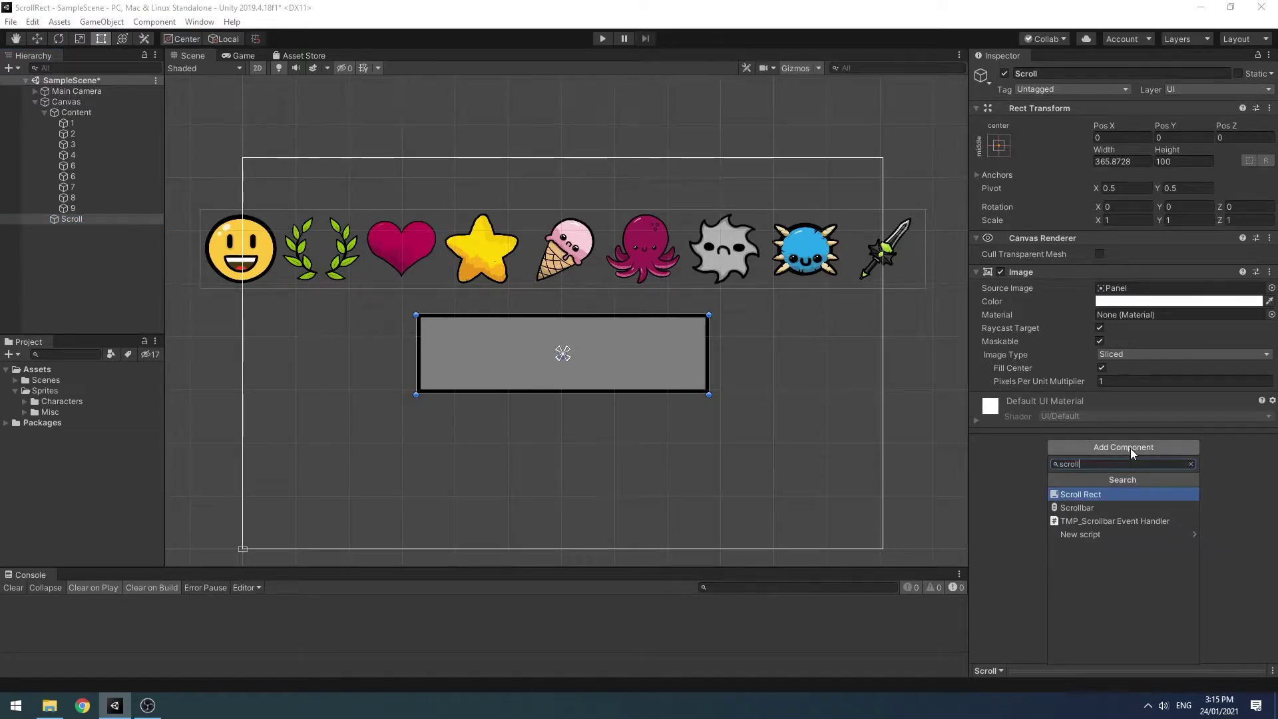
pyautogui.press('Return')
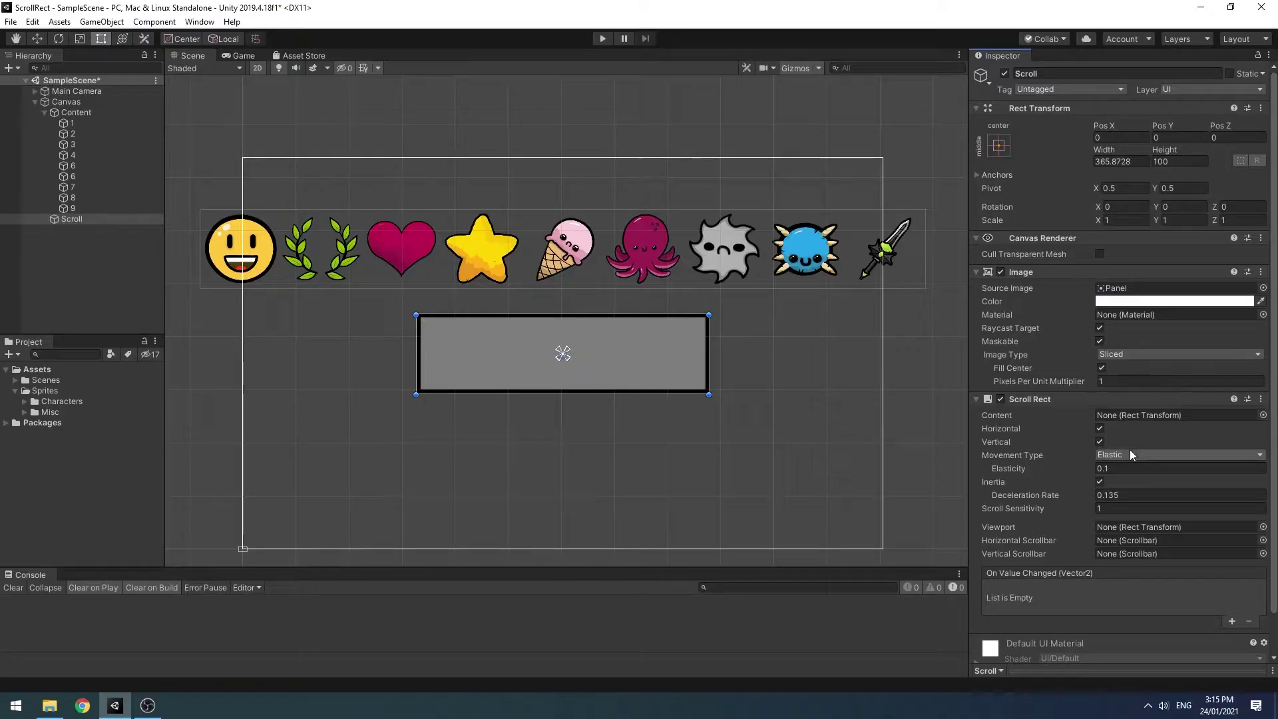
# Step: Nest Content under Scroll, centre it with the middle-center preset, and make it the Scroll Rect's Content
pyautogui.moveTo(84, 114); pyautogui.dragTo(75, 220)
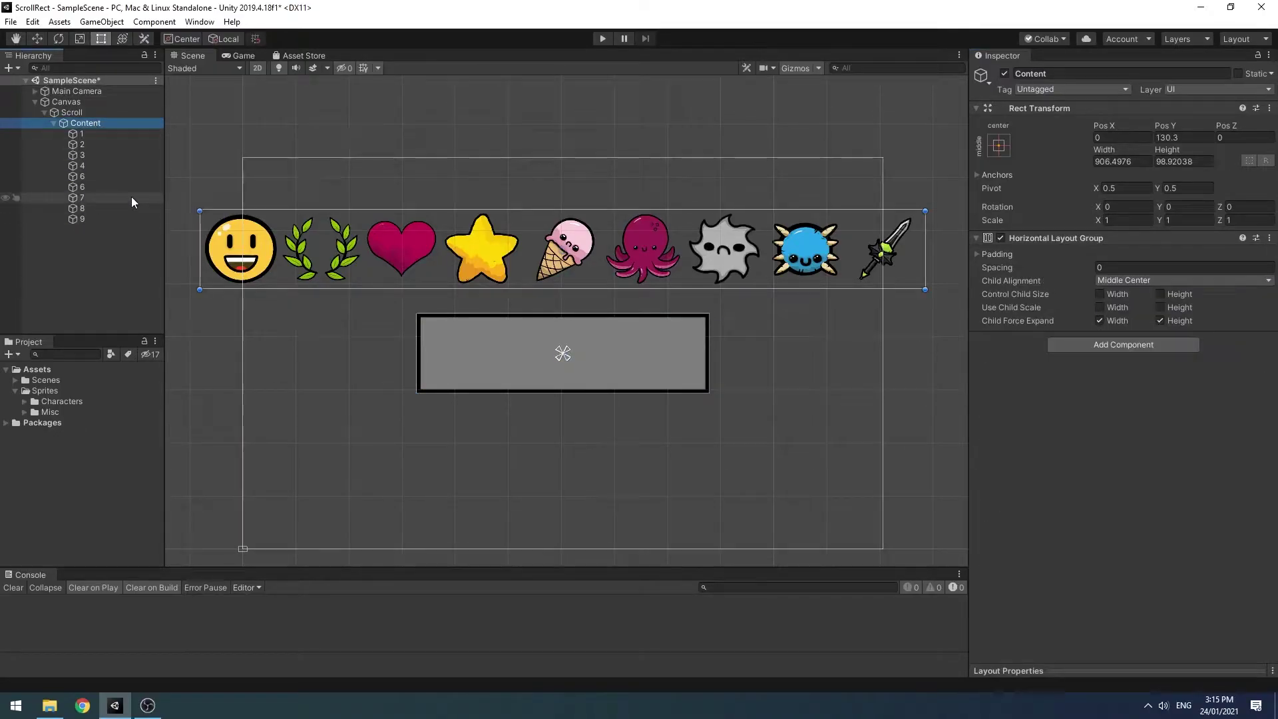
pyautogui.click(998, 145)
pyautogui.keyDown('alt'); pyautogui.click(1074, 278); pyautogui.keyUp('alt')
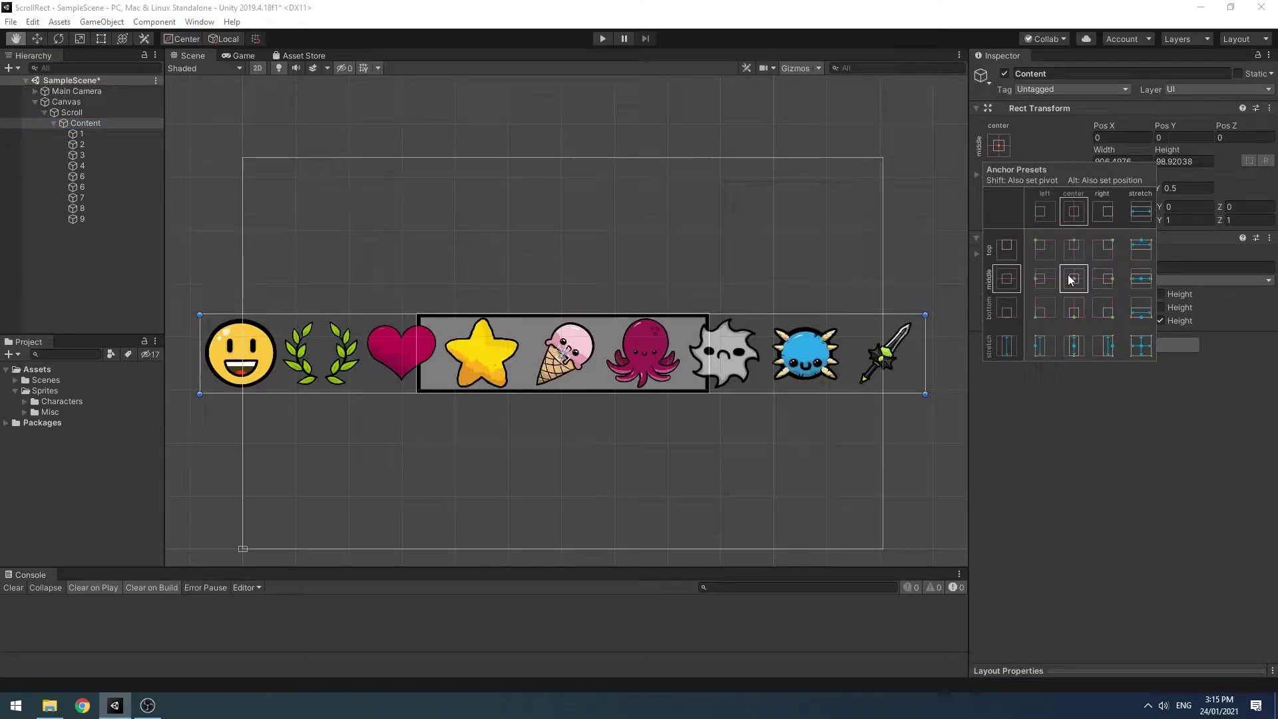
pyautogui.click(85, 113)
pyautogui.click(83, 111)
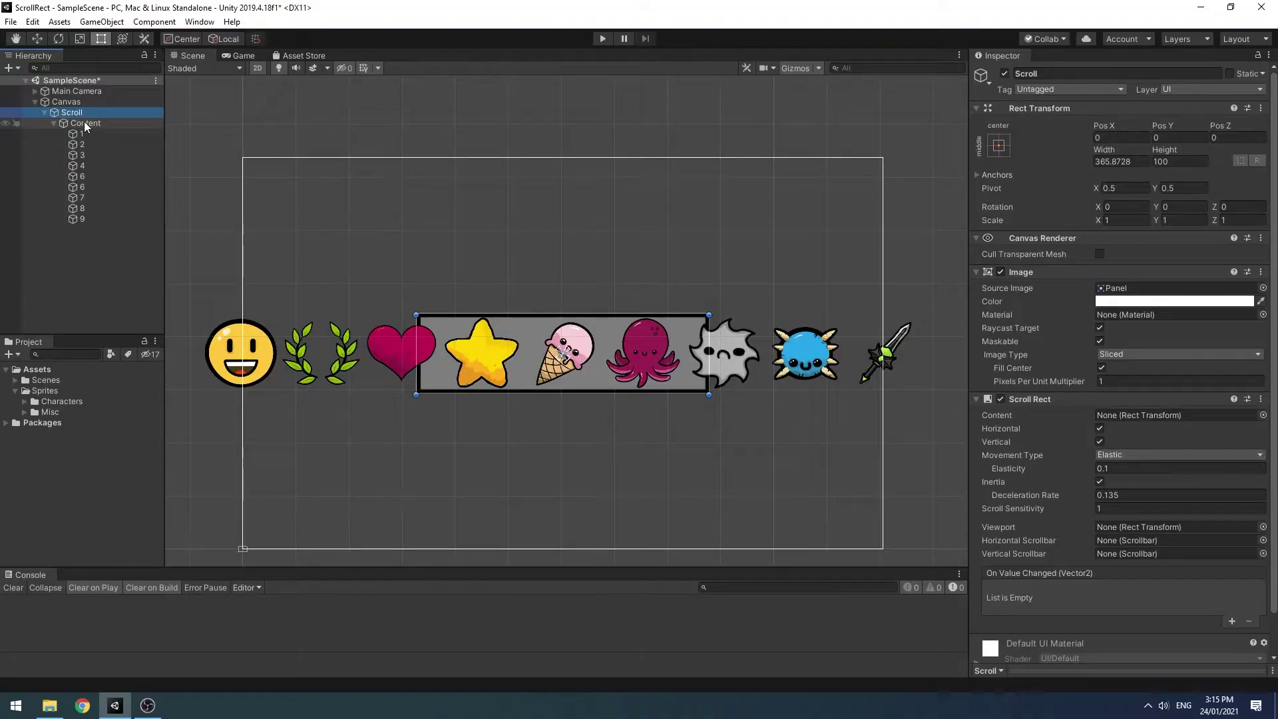
pyautogui.moveTo(77, 122); pyautogui.dragTo(1152, 418)
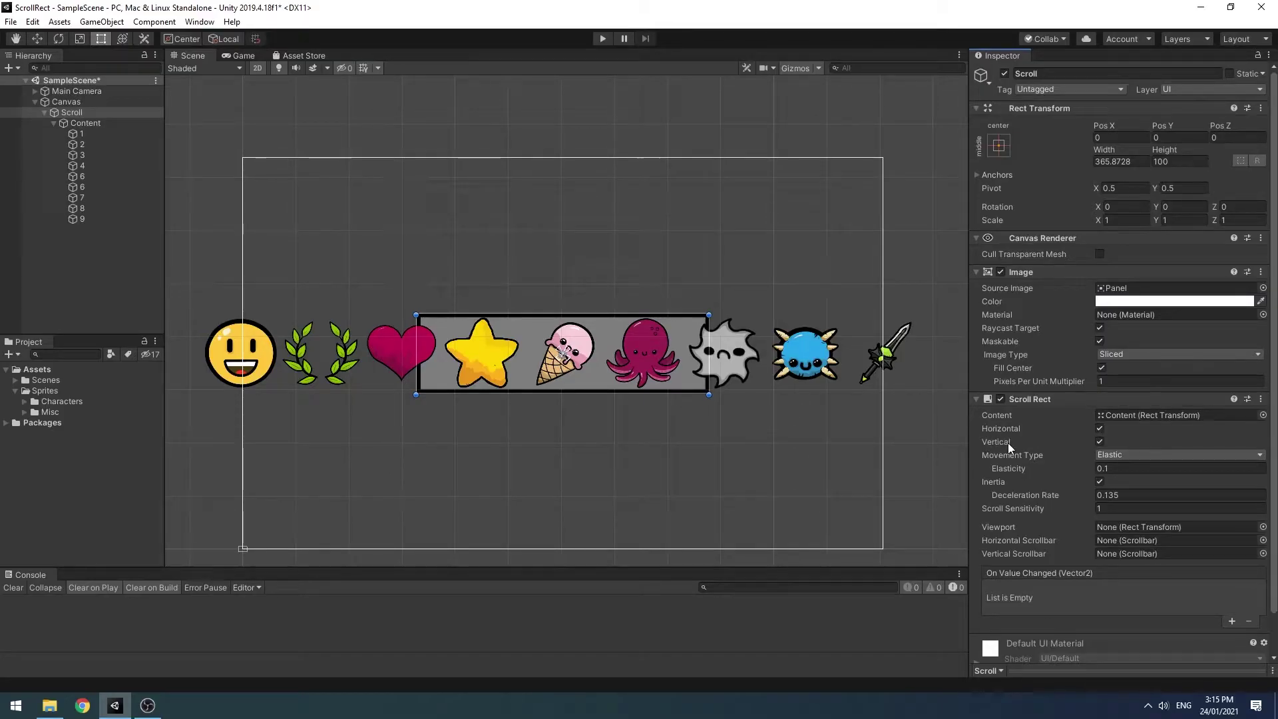
# Step: Play-test dragging the icon row, then return to editing
pyautogui.click(602, 38)
pyautogui.moveTo(553, 298)
pyautogui.mouseDown()
pyautogui.moveTo(616, 333)
pyautogui.moveTo(576, 260)
pyautogui.moveTo(606, 413)
pyautogui.moveTo(681, 225)
pyautogui.moveTo(501, 293)
pyautogui.moveTo(579, 402)
pyautogui.moveTo(613, 394)
pyautogui.moveTo(552, 308)
pyautogui.mouseUp()
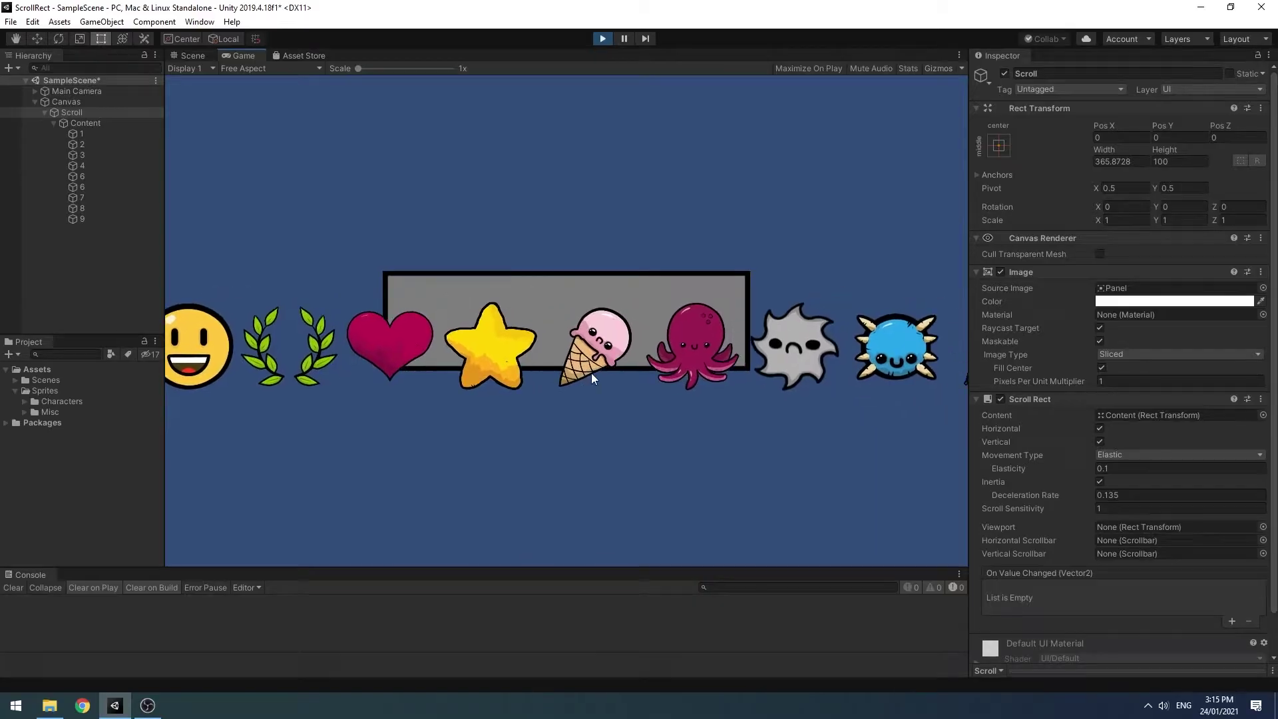
pyautogui.hotkey('ctrl', 'p')
# Step: Uncheck Vertical on the Scroll Rect and play-test sideways scrolling again
pyautogui.click(1100, 442)
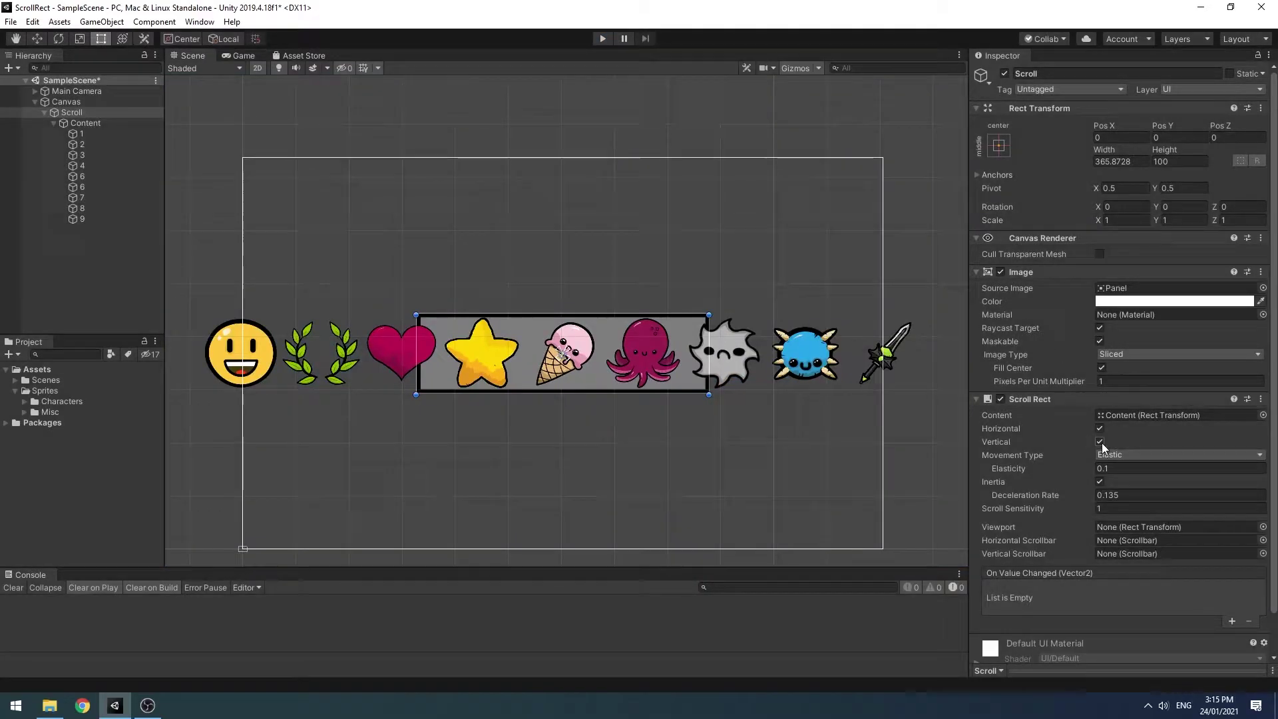
pyautogui.hotkey('ctrl', 'p')
pyautogui.moveTo(653, 327)
pyautogui.mouseDown()
pyautogui.moveTo(514, 323)
pyautogui.moveTo(630, 342)
pyautogui.moveTo(819, 345)
pyautogui.moveTo(494, 334)
pyautogui.moveTo(662, 348)
pyautogui.mouseUp()
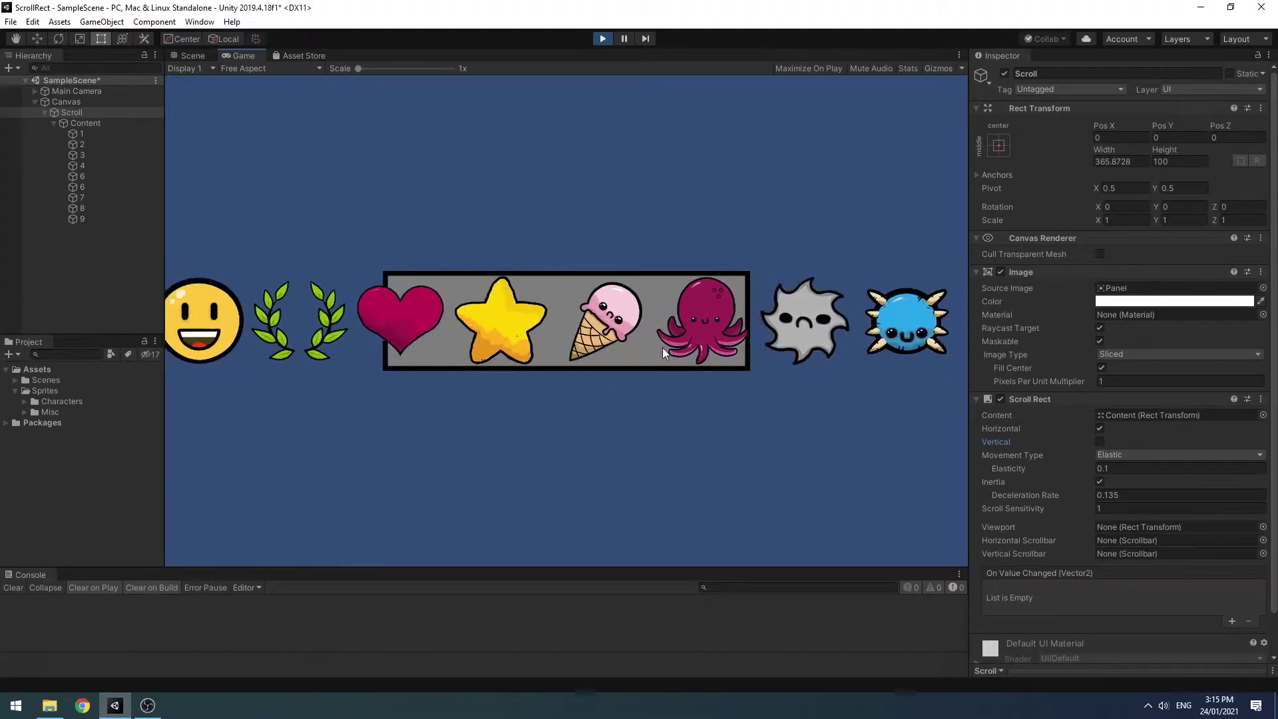
pyautogui.click(602, 38)
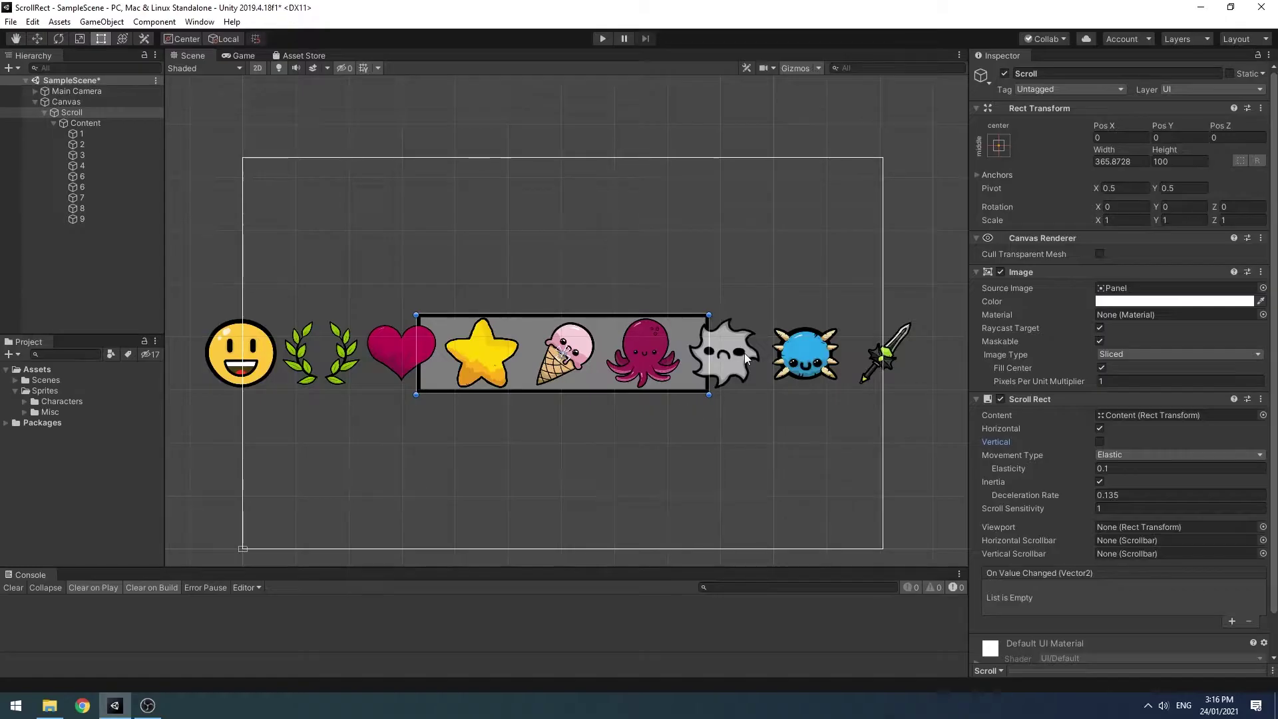
# Step: Create a UI Image under Scroll named 'View'
pyautogui.click(79, 123)
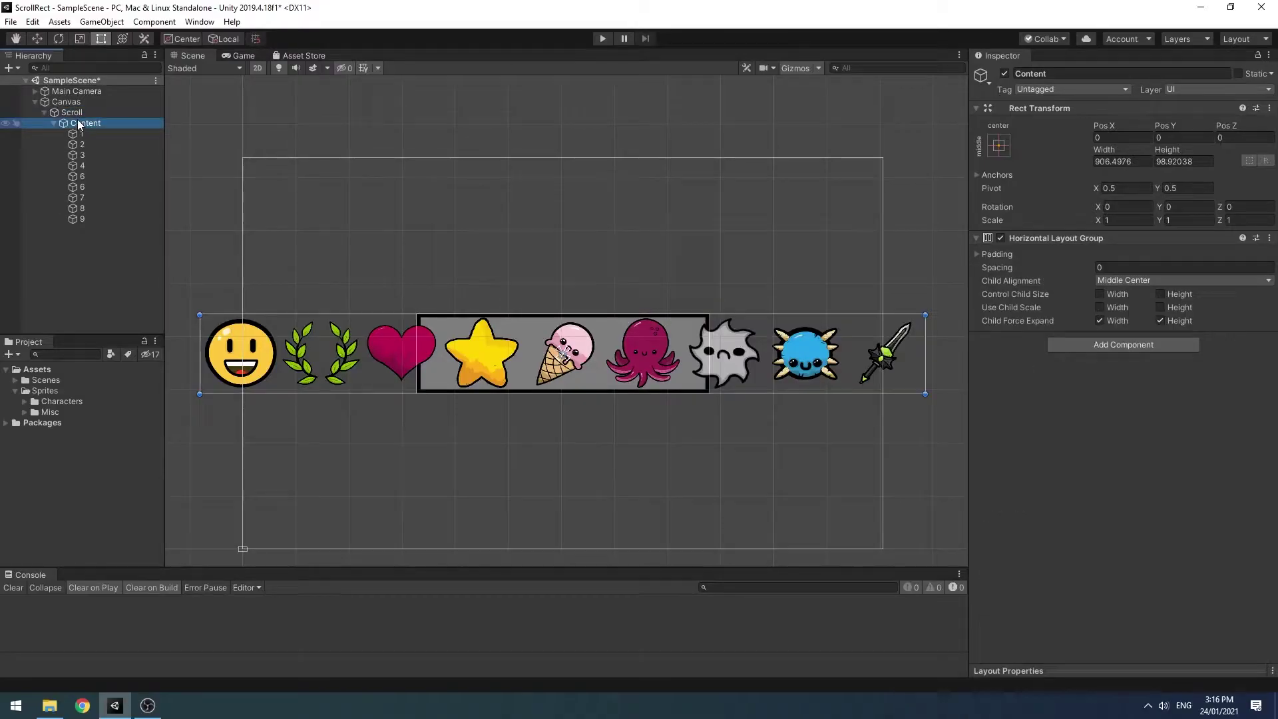
pyautogui.click(73, 111)
pyautogui.click(78, 119)
pyautogui.rightClick(78, 112)
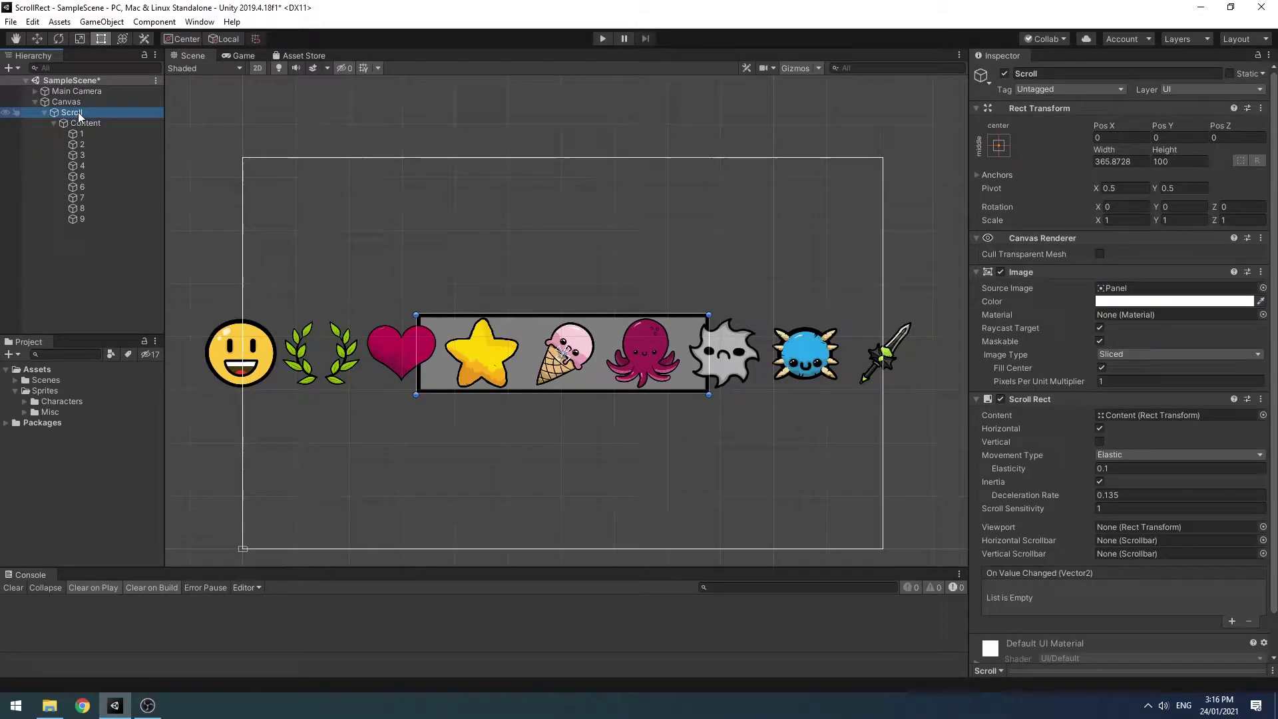
pyautogui.moveTo(141, 340)
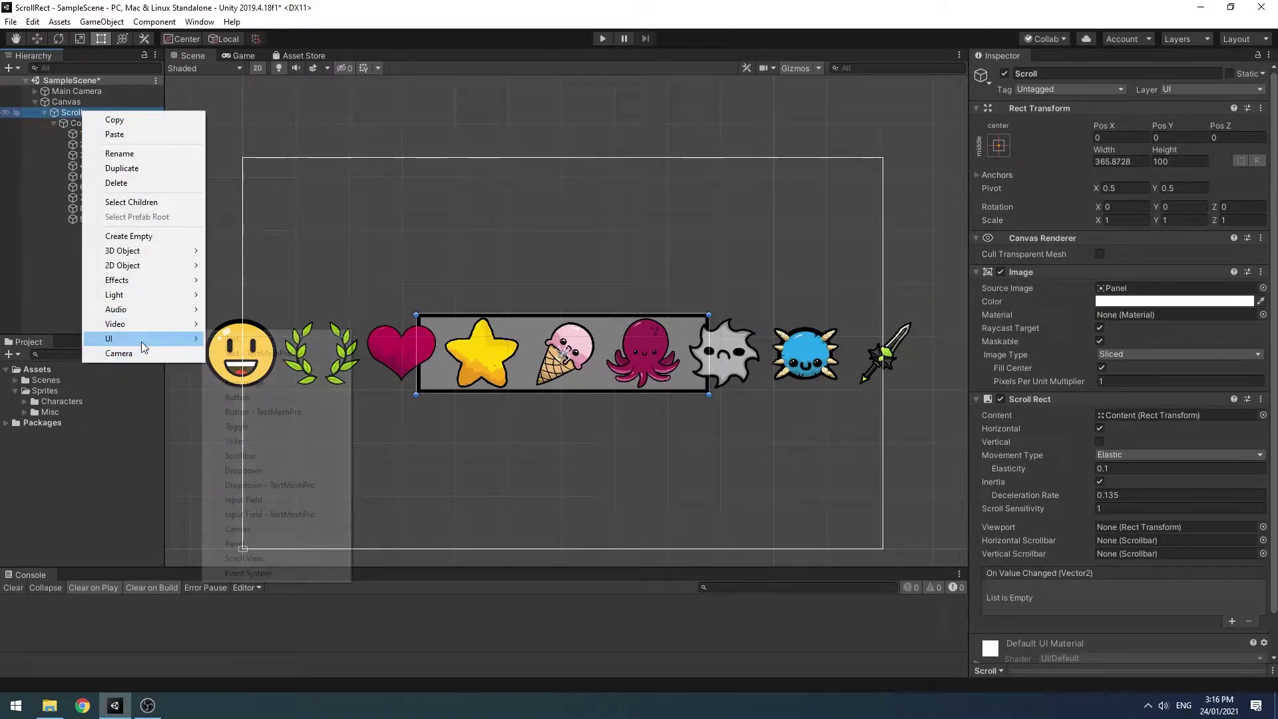
pyautogui.click(253, 368)
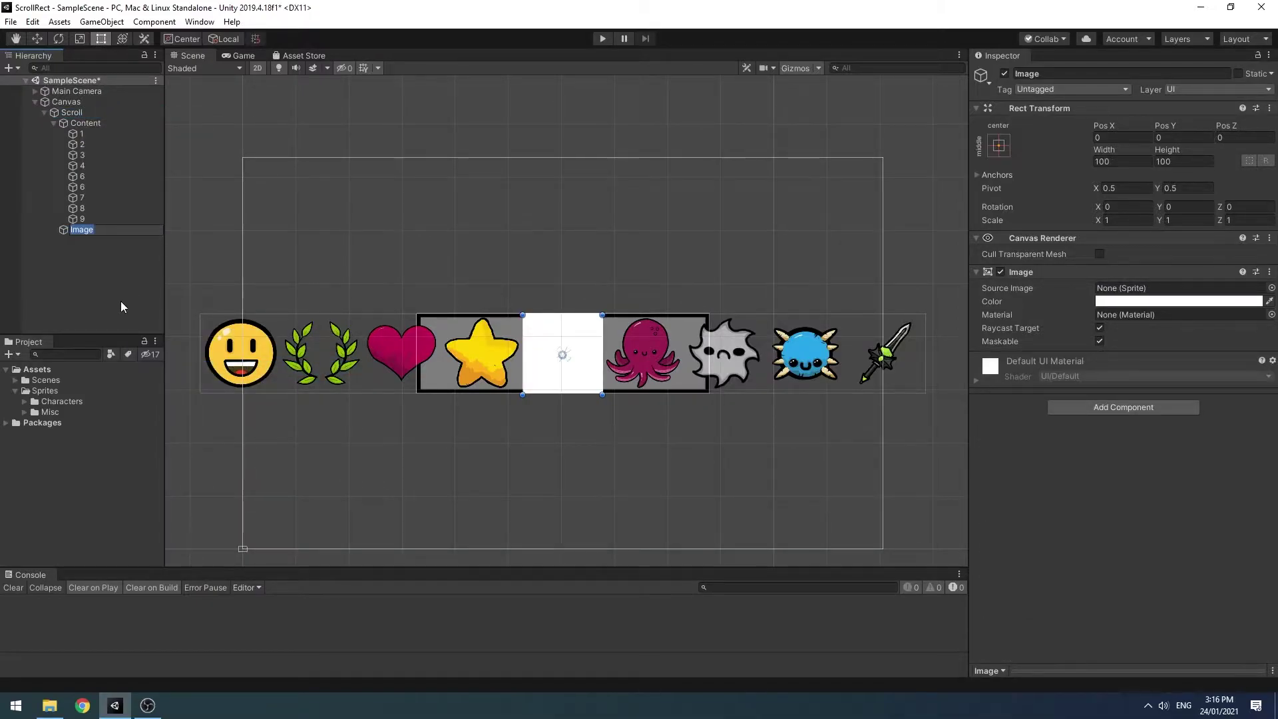
pyautogui.write('View')
pyautogui.press('Return')
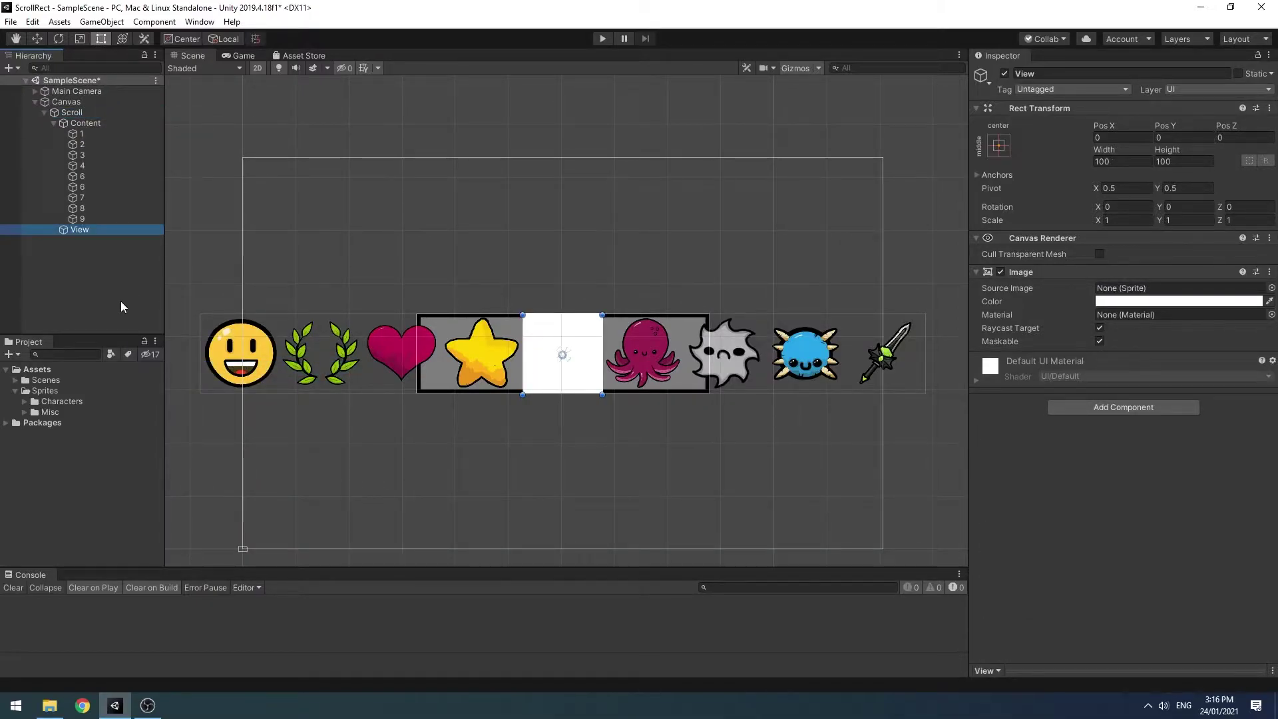
# Step: Set View's anchor preset to stretch-stretch so it fills the Scroll panel
pyautogui.click(999, 146)
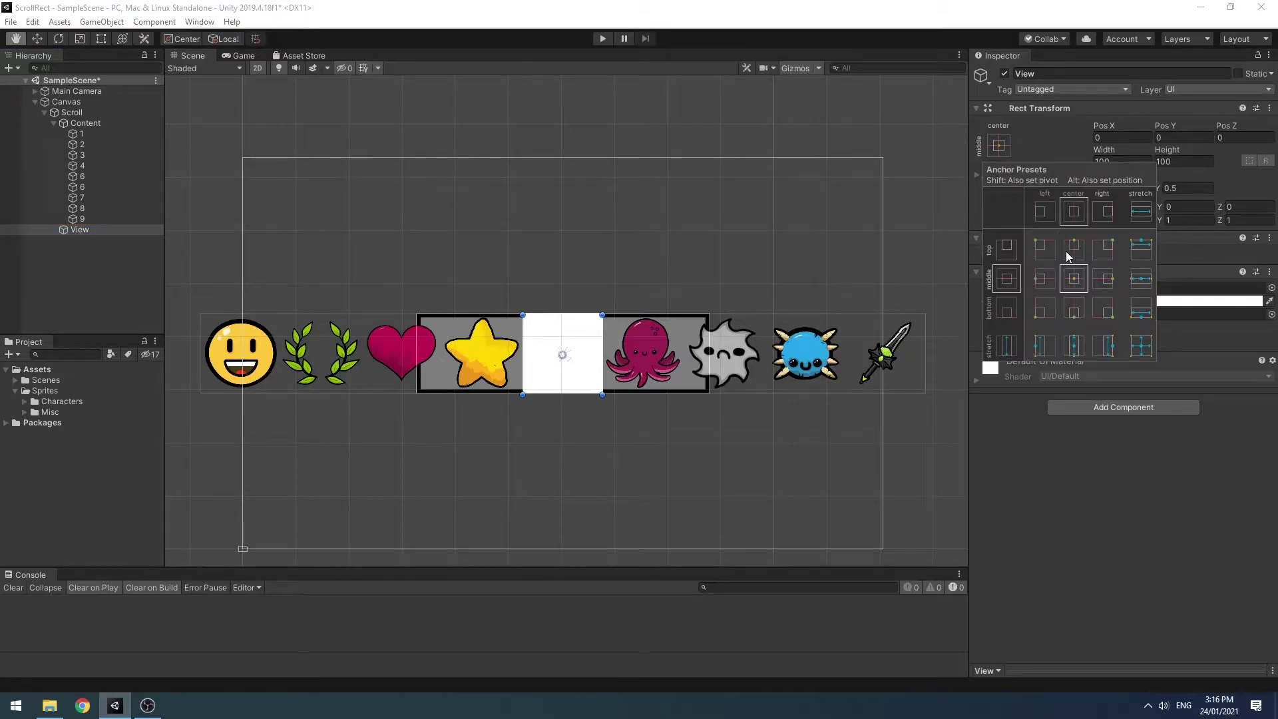
pyautogui.click(1140, 347)
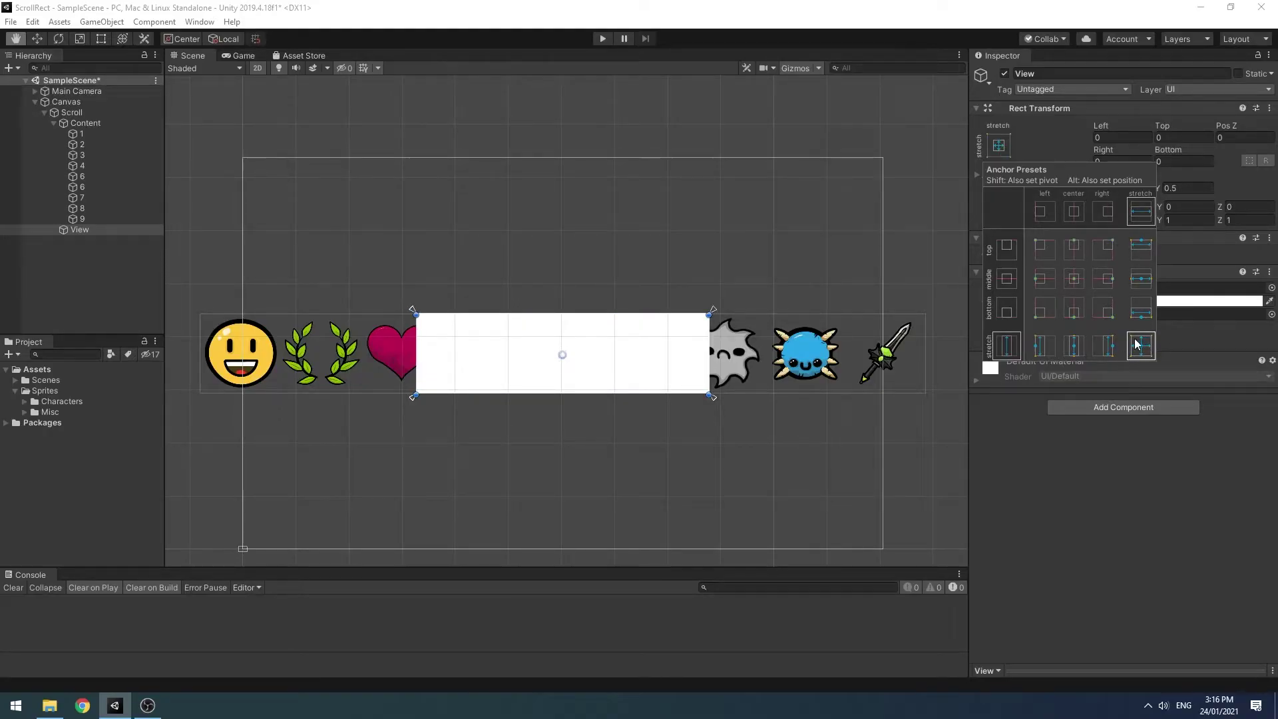
pyautogui.hotkey('shift', 'alt')
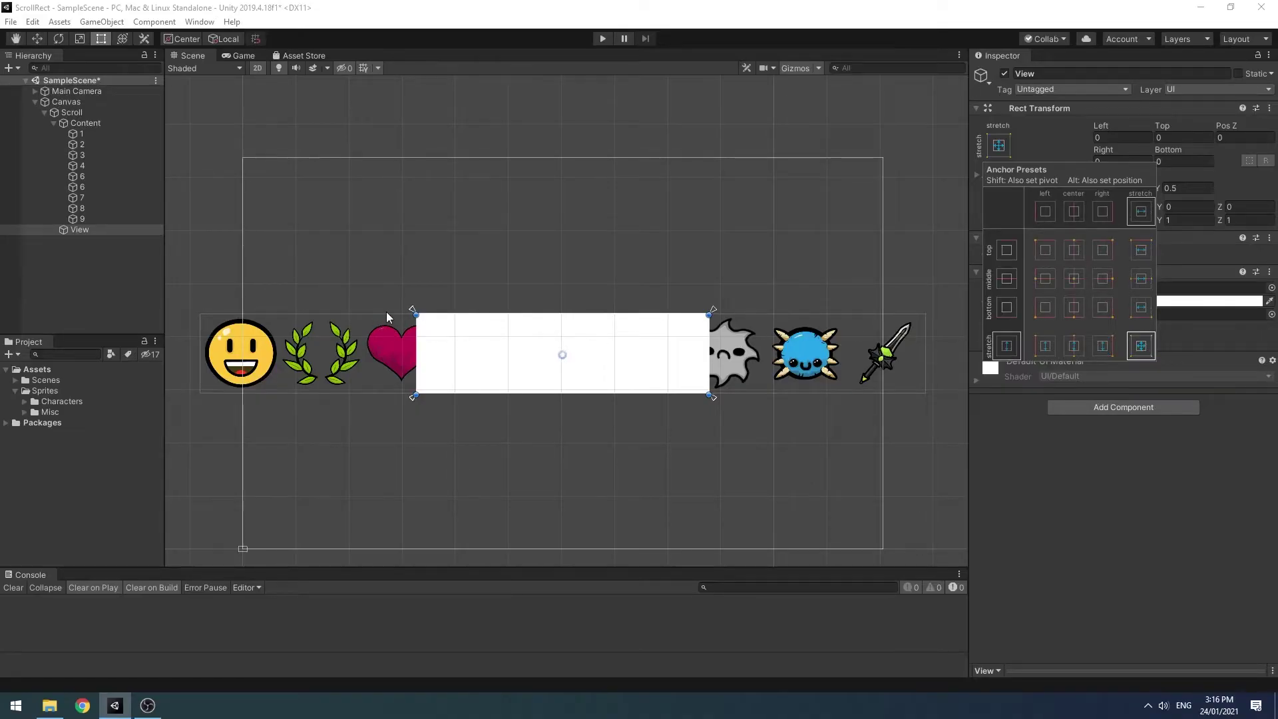
pyautogui.click(644, 7)
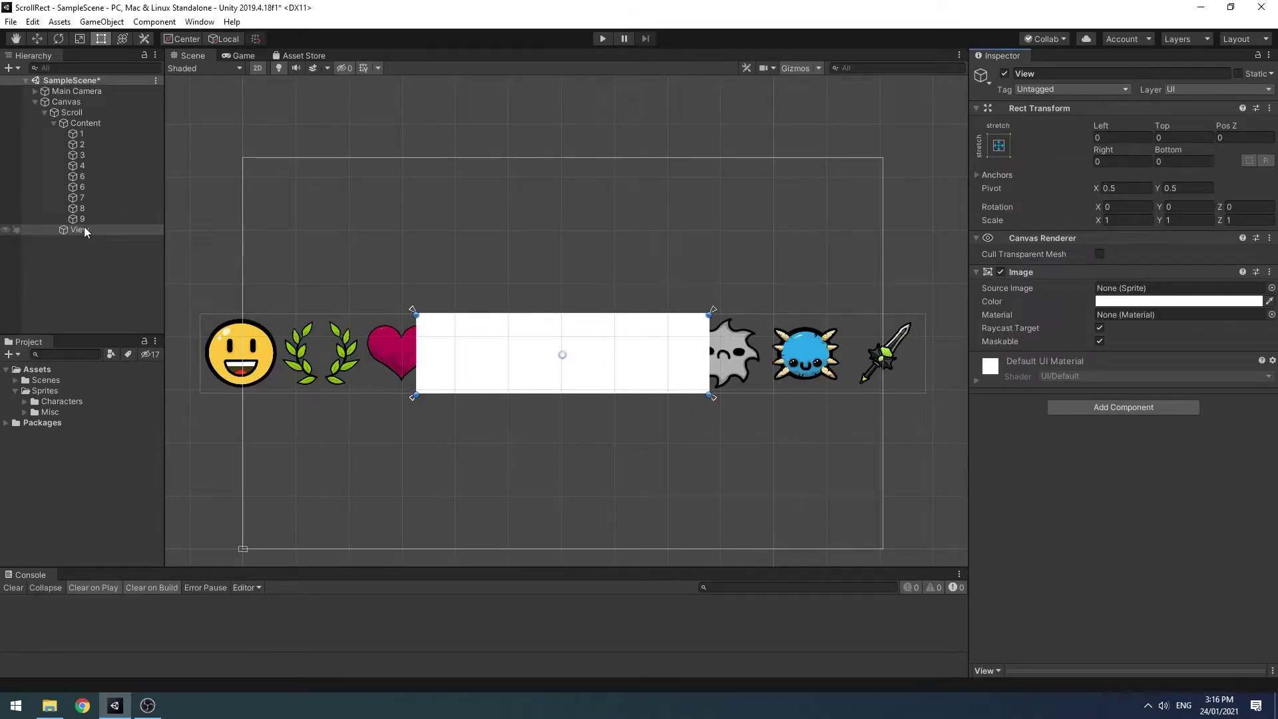
# Step: Move Content inside View in the Hierarchy
pyautogui.click(88, 123)
pyautogui.moveTo(93, 121); pyautogui.dragTo(85, 229)
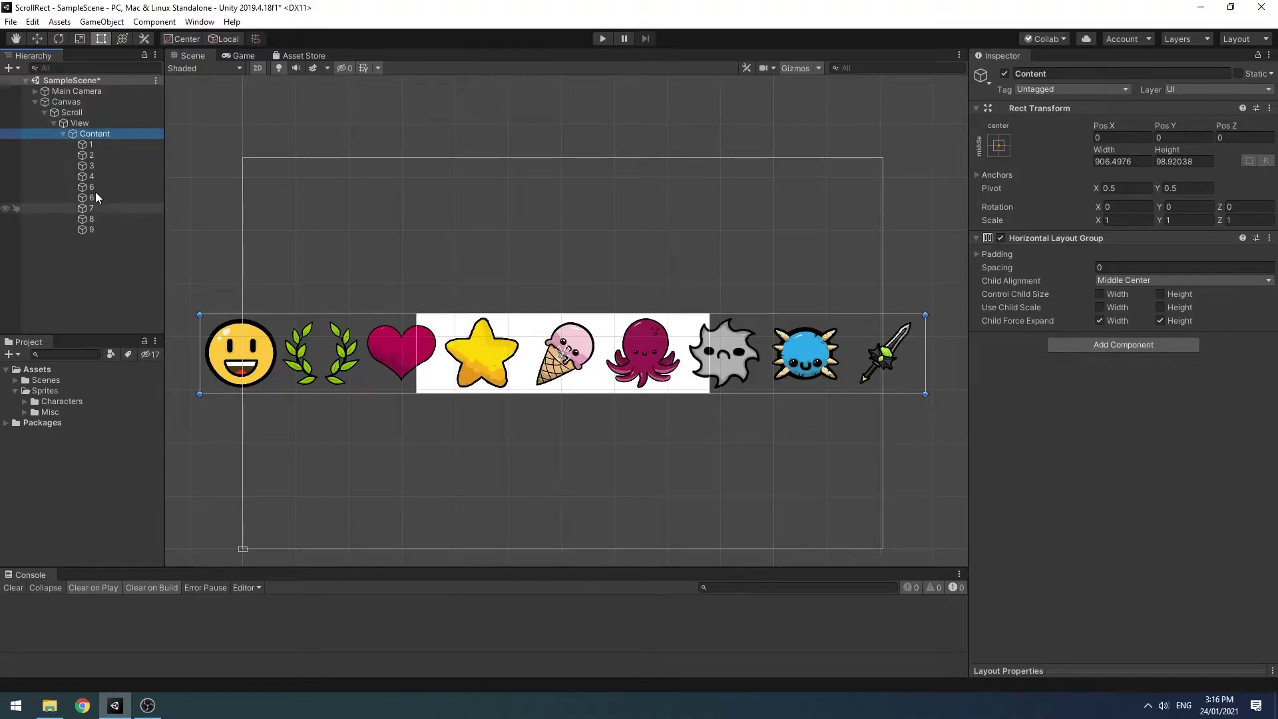
pyautogui.click(75, 112)
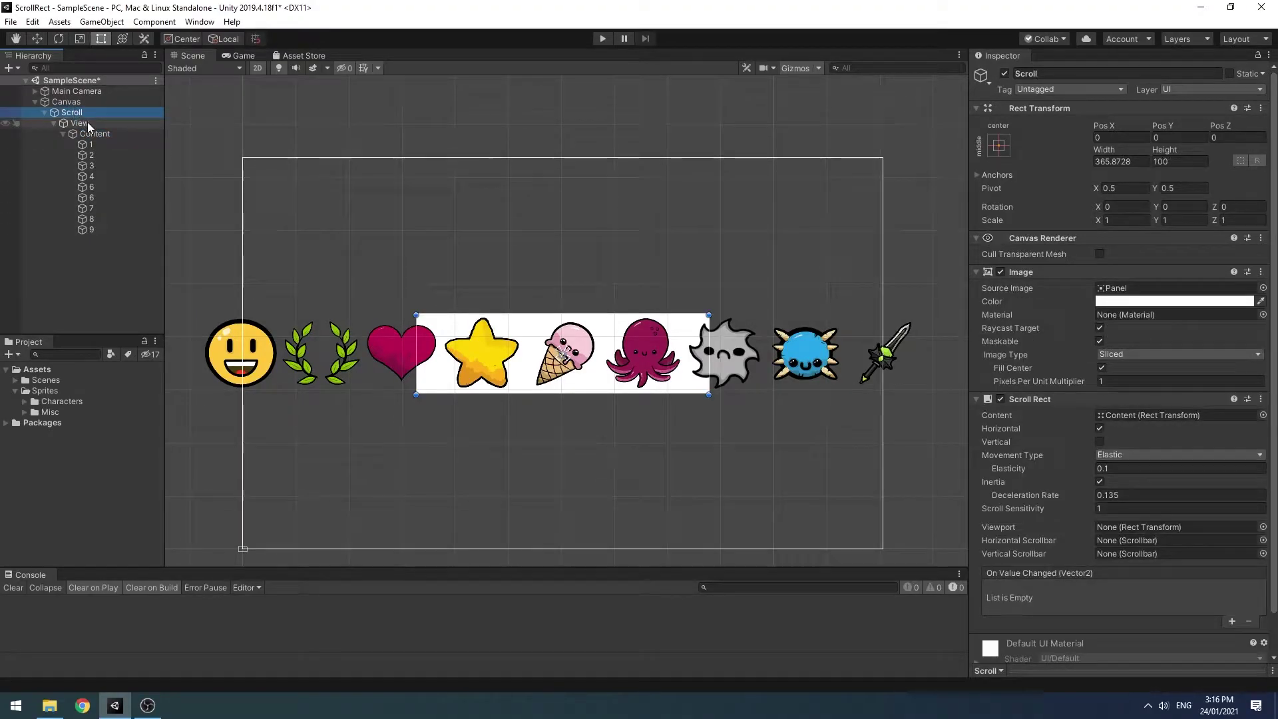
# Step: Assign View as the Scroll Rect's Viewport
pyautogui.click(87, 122)
pyautogui.click(102, 134)
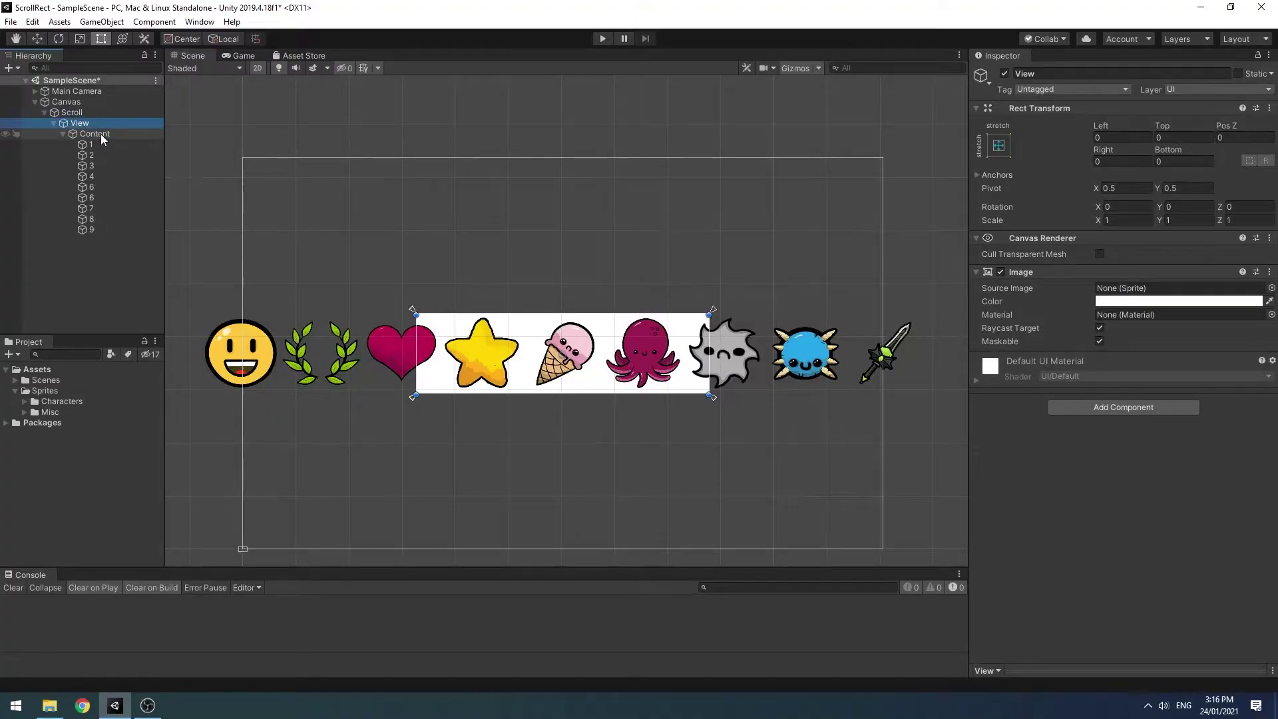
pyautogui.click(67, 113)
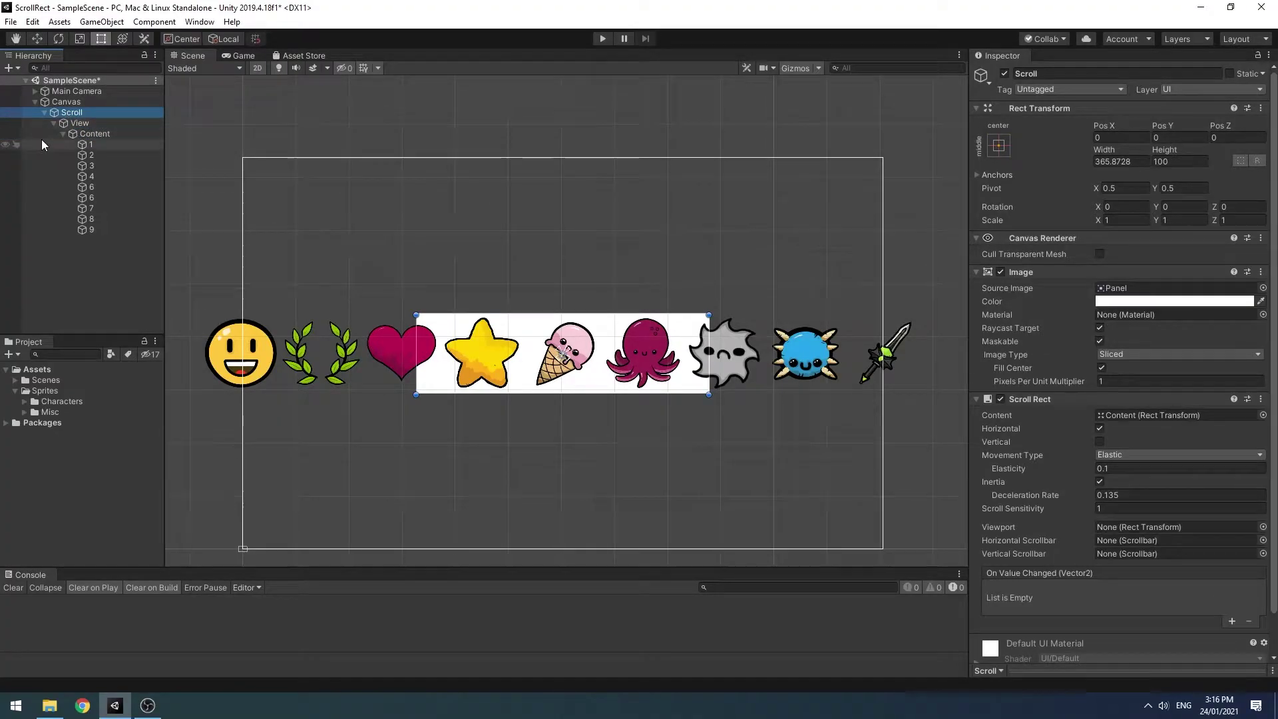
pyautogui.moveTo(86, 122); pyautogui.dragTo(1131, 525)
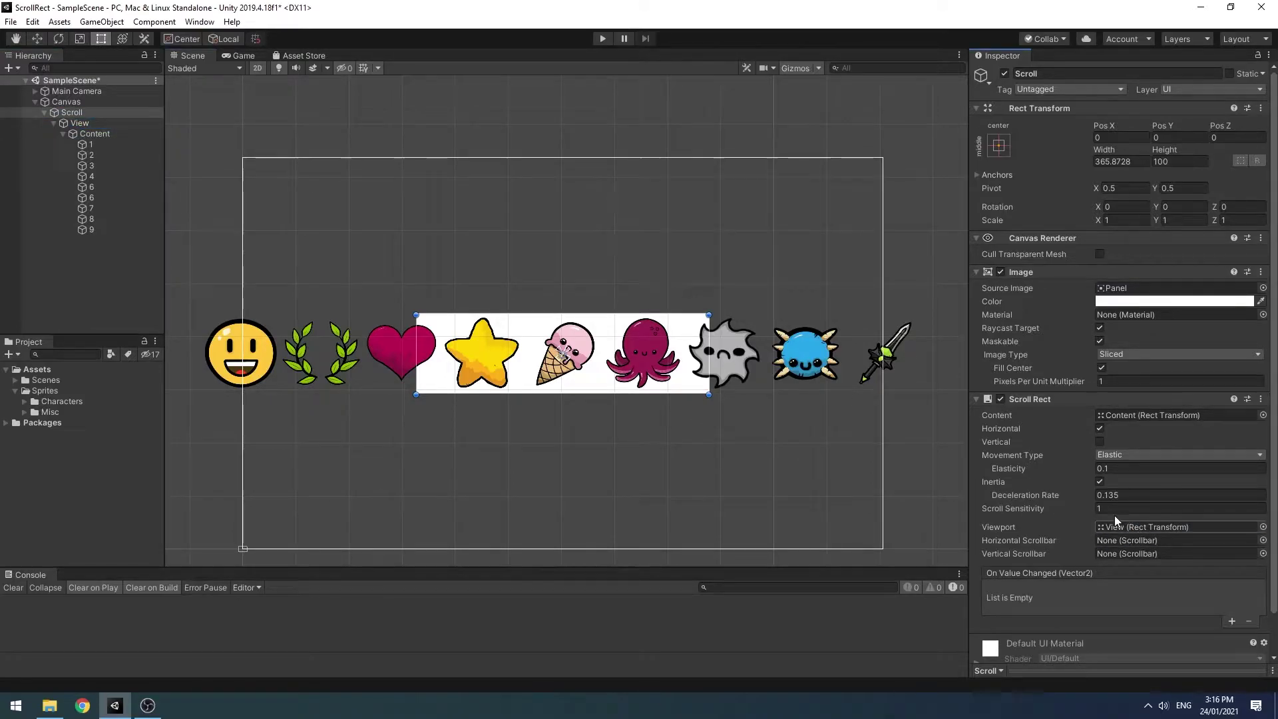
# Step: Add a Mask component to View
pyautogui.click(80, 123)
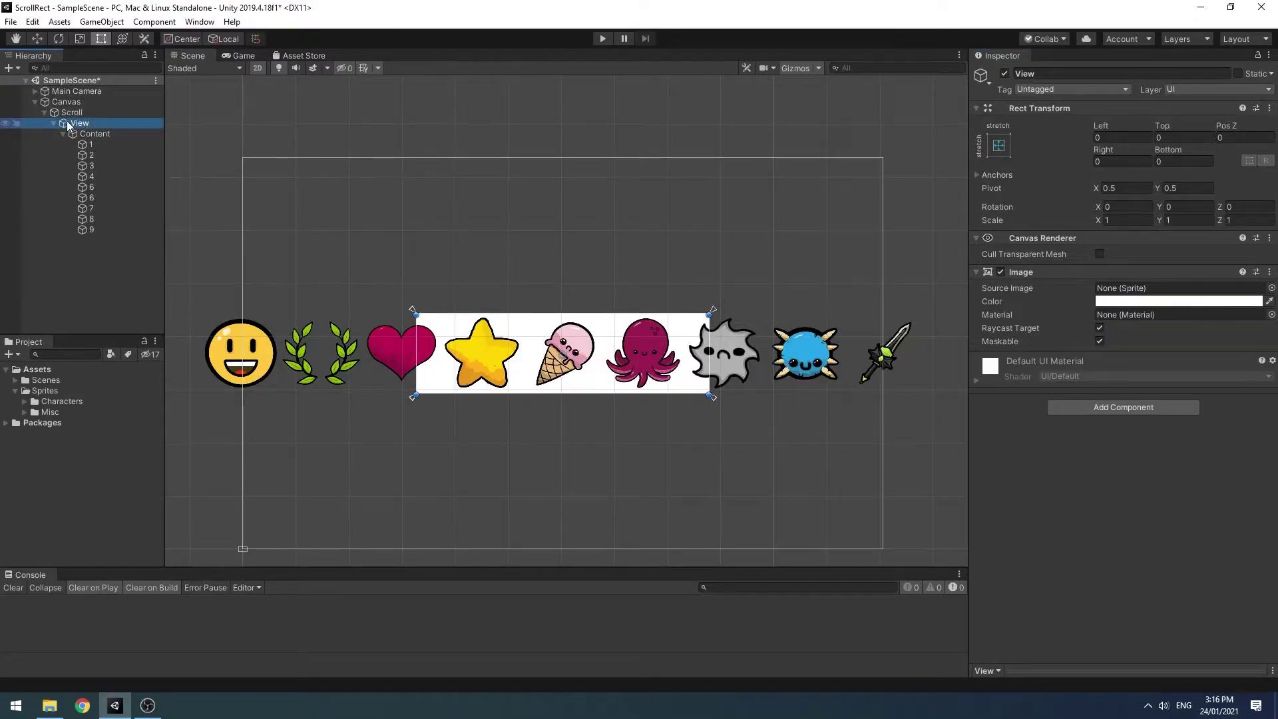
pyautogui.click(1100, 407)
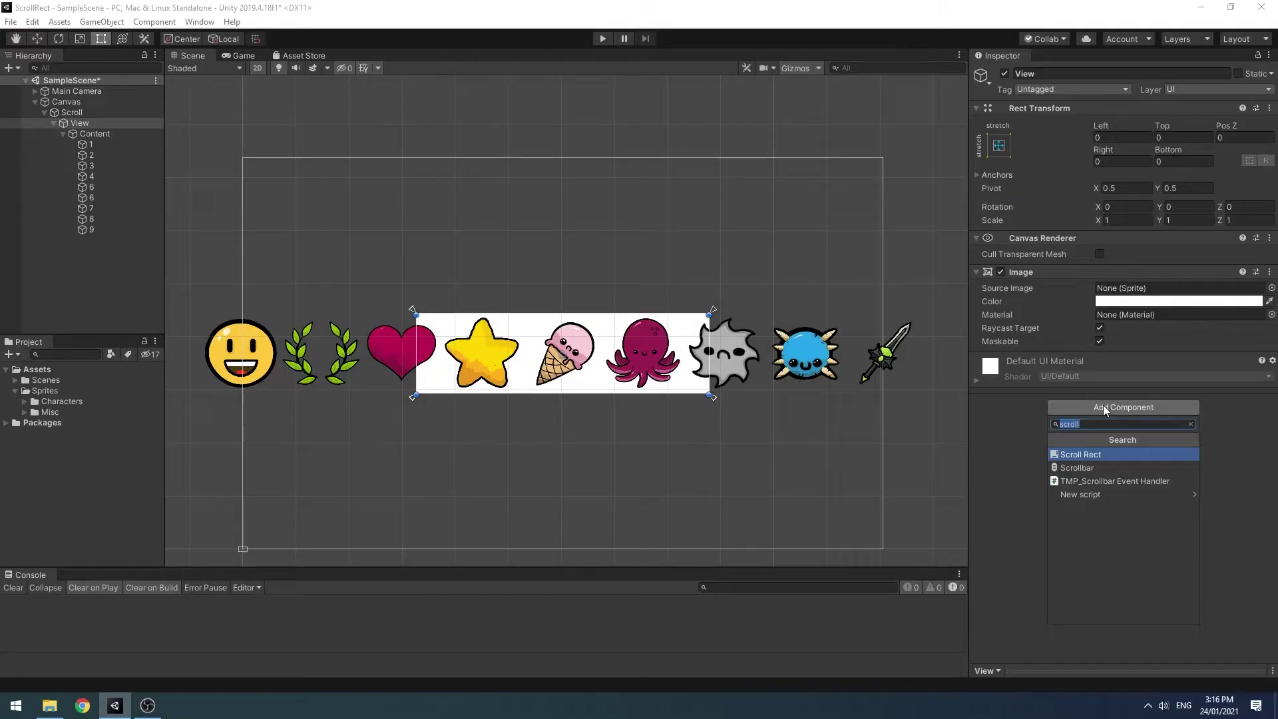
pyautogui.write('mask')
pyautogui.press('Return')
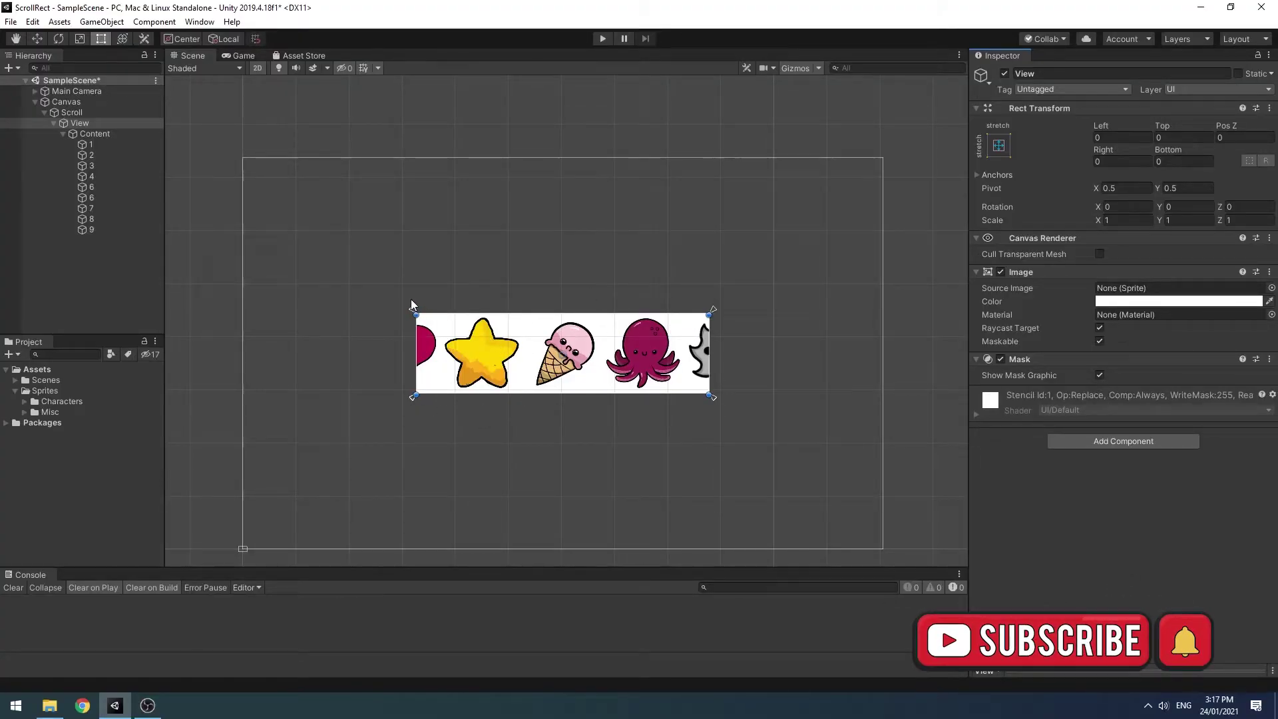
pyautogui.click(83, 127)
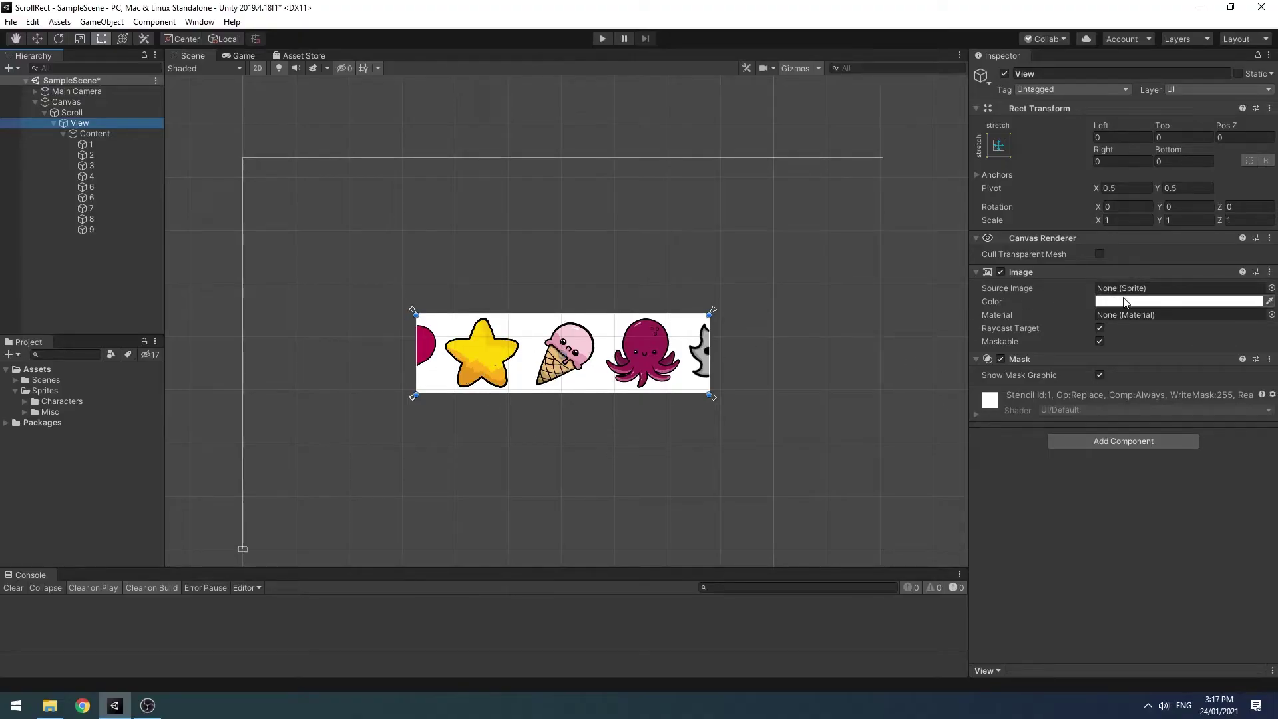
# Step: Set the alpha of View's Image colour to 1
pyautogui.click(1138, 307)
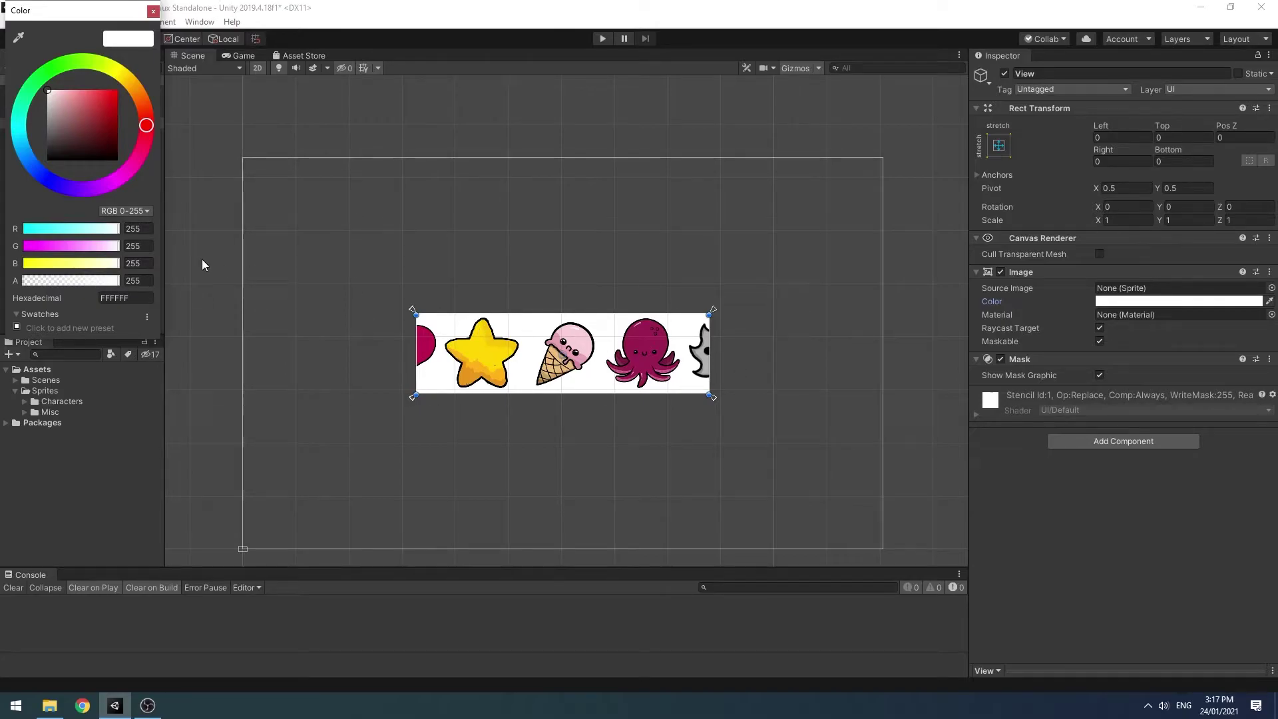
pyautogui.click(138, 280)
pyautogui.write('1')
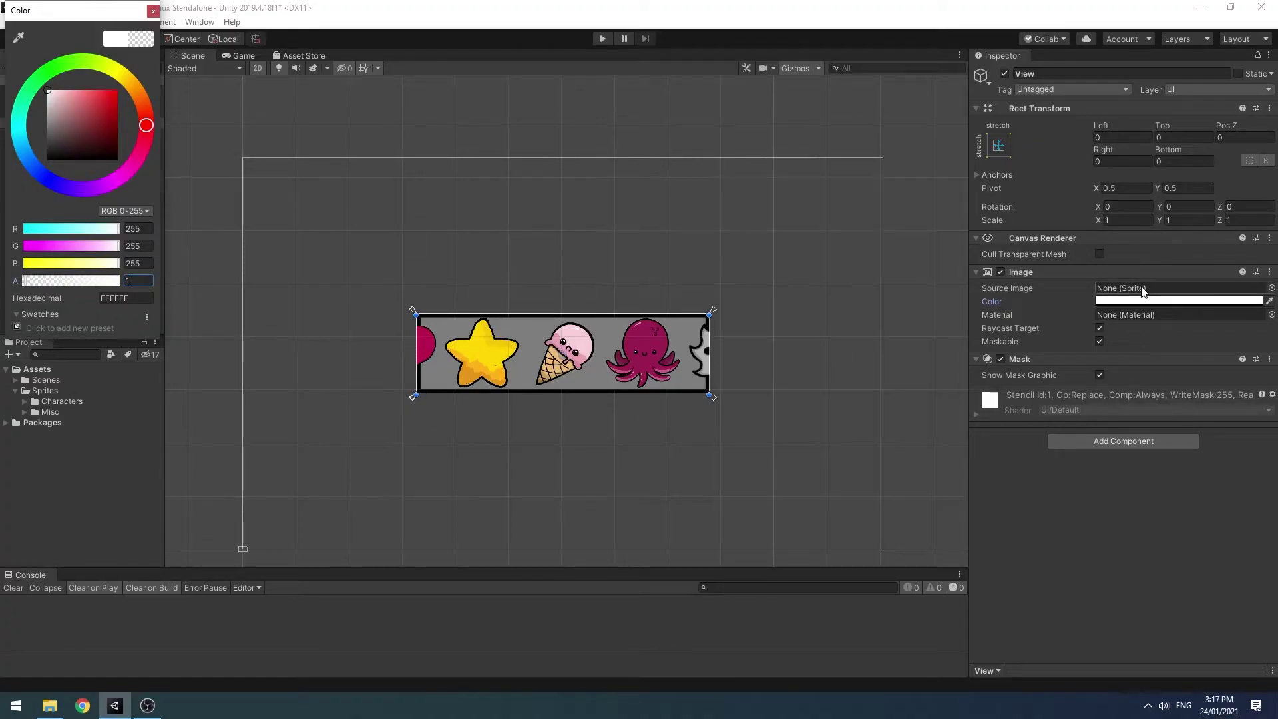
# Step: Try the UIMask sprite as View's source image and adjust its alpha
pyautogui.click(1271, 288)
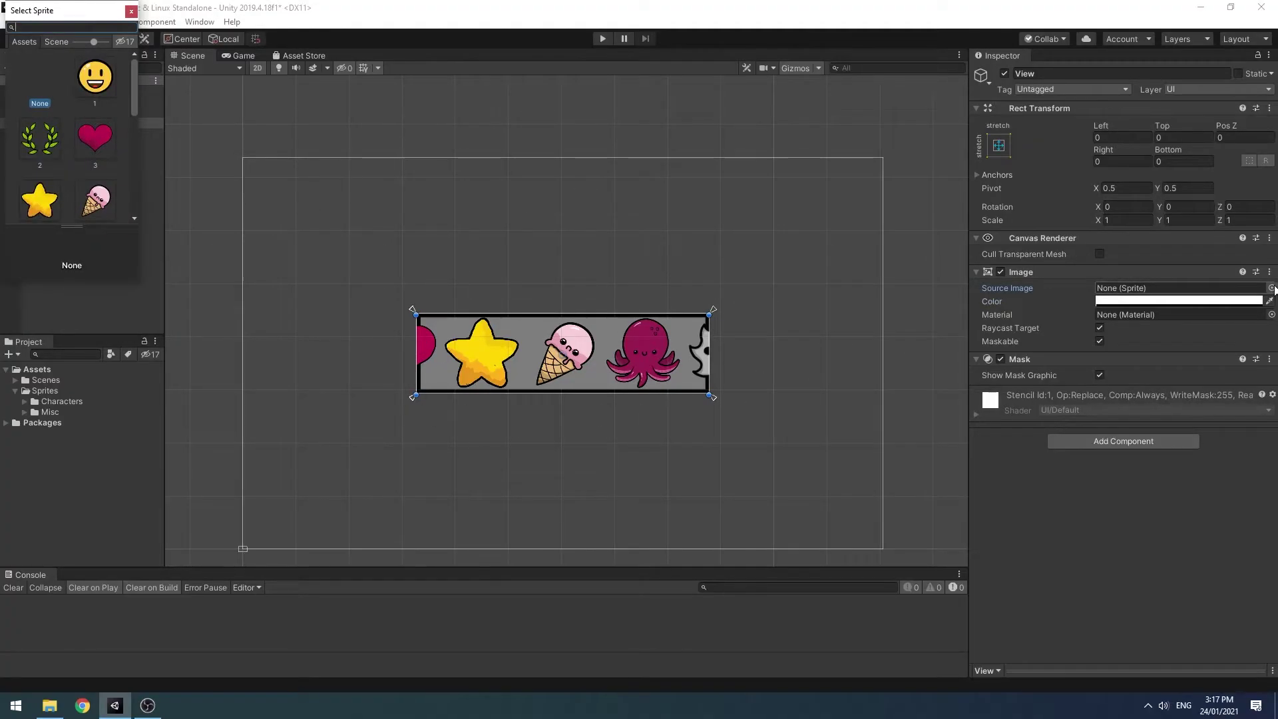
pyautogui.write('ui')
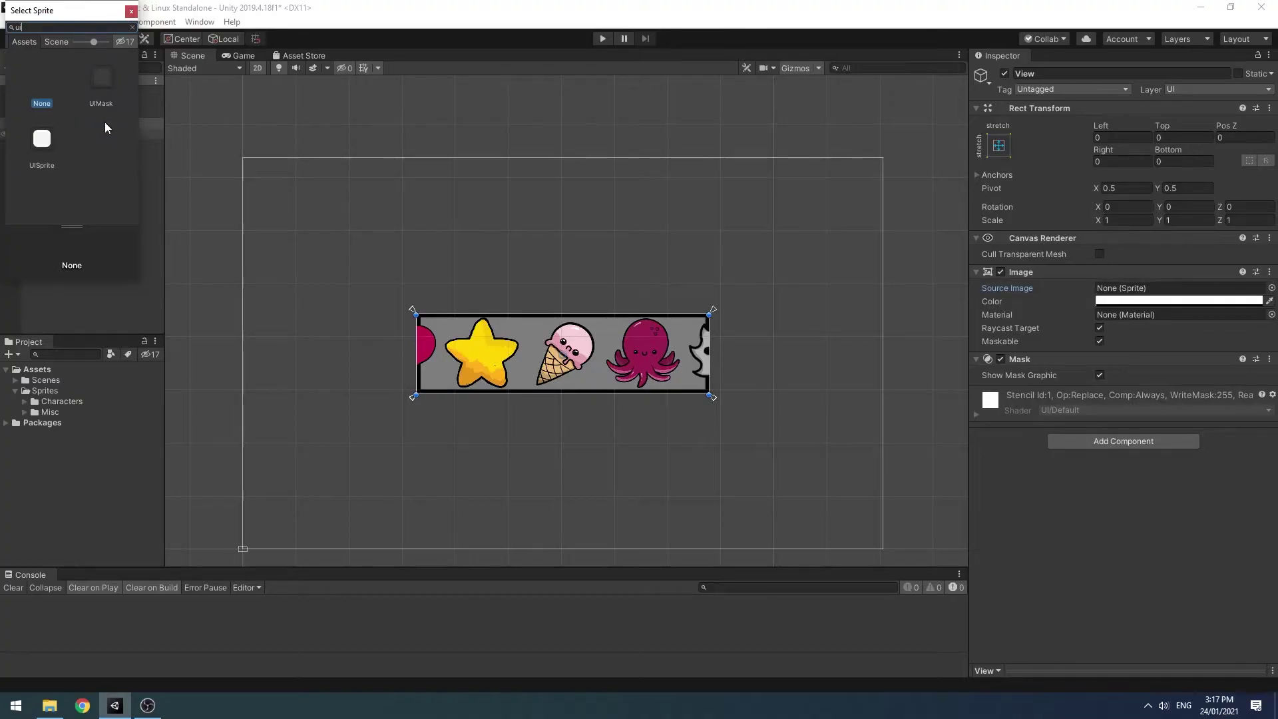
pyautogui.click(104, 78)
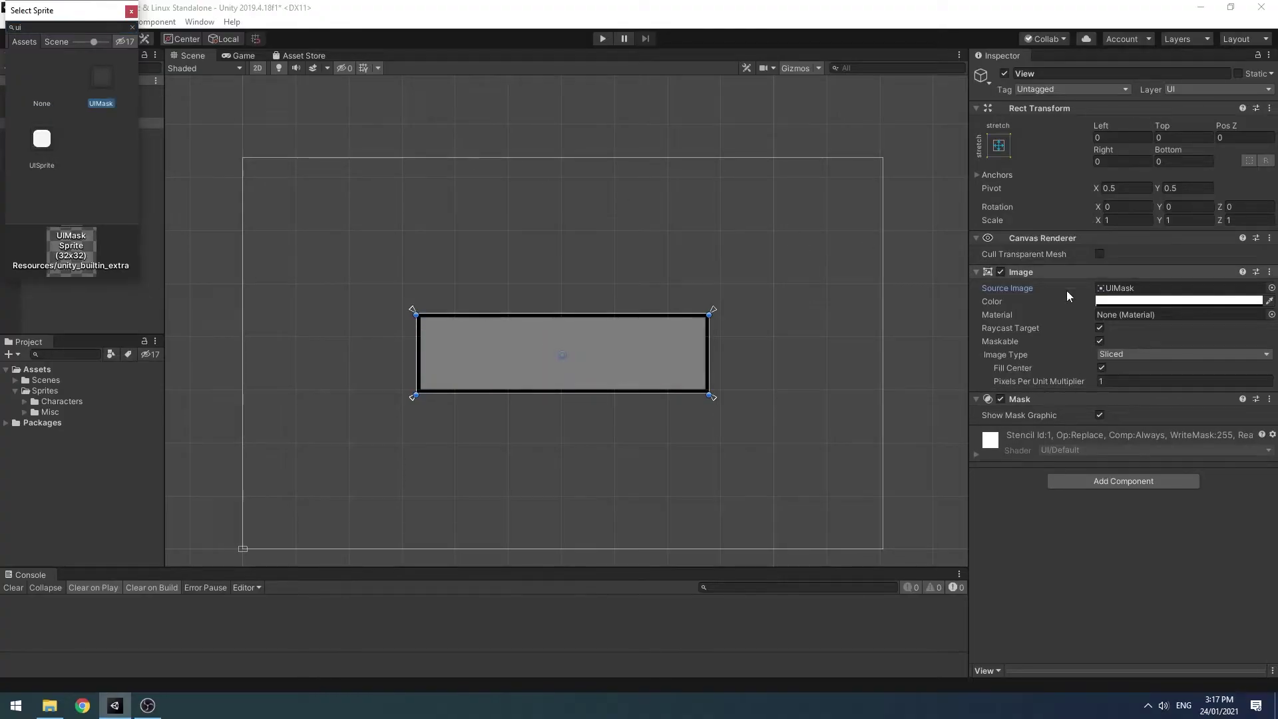
pyautogui.click(1150, 301)
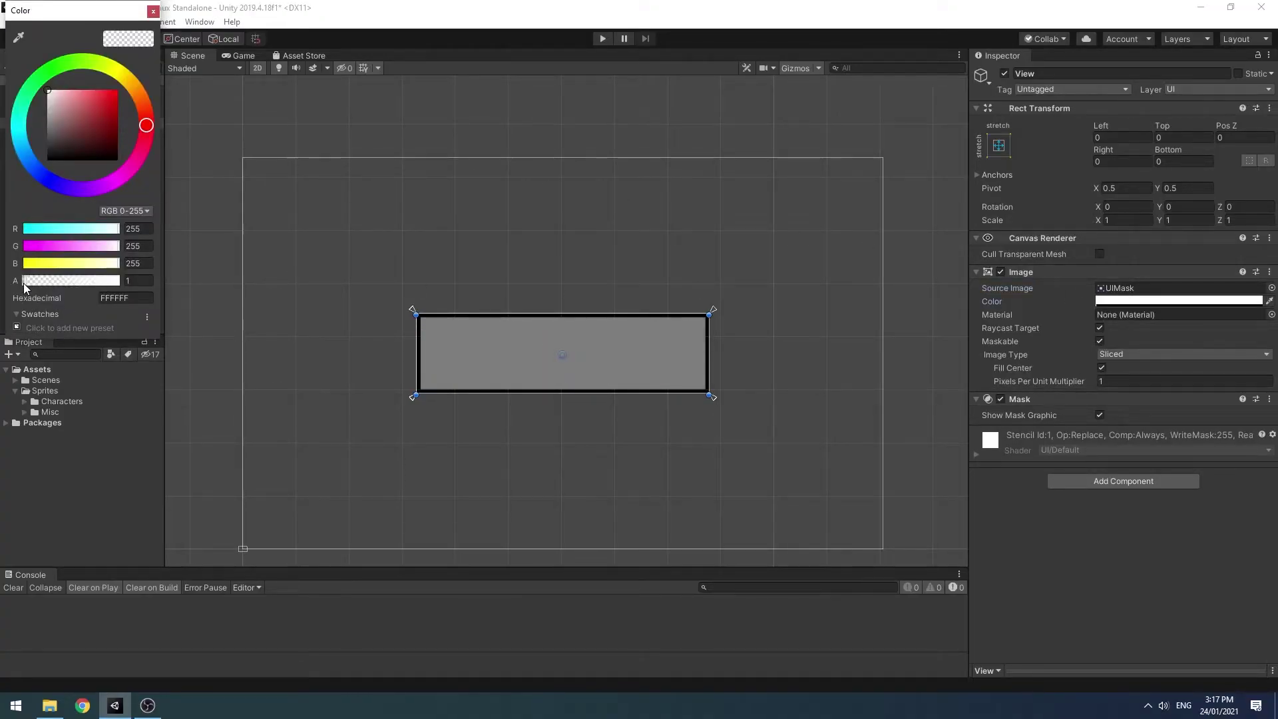
pyautogui.moveTo(25, 286); pyautogui.dragTo(28, 285)
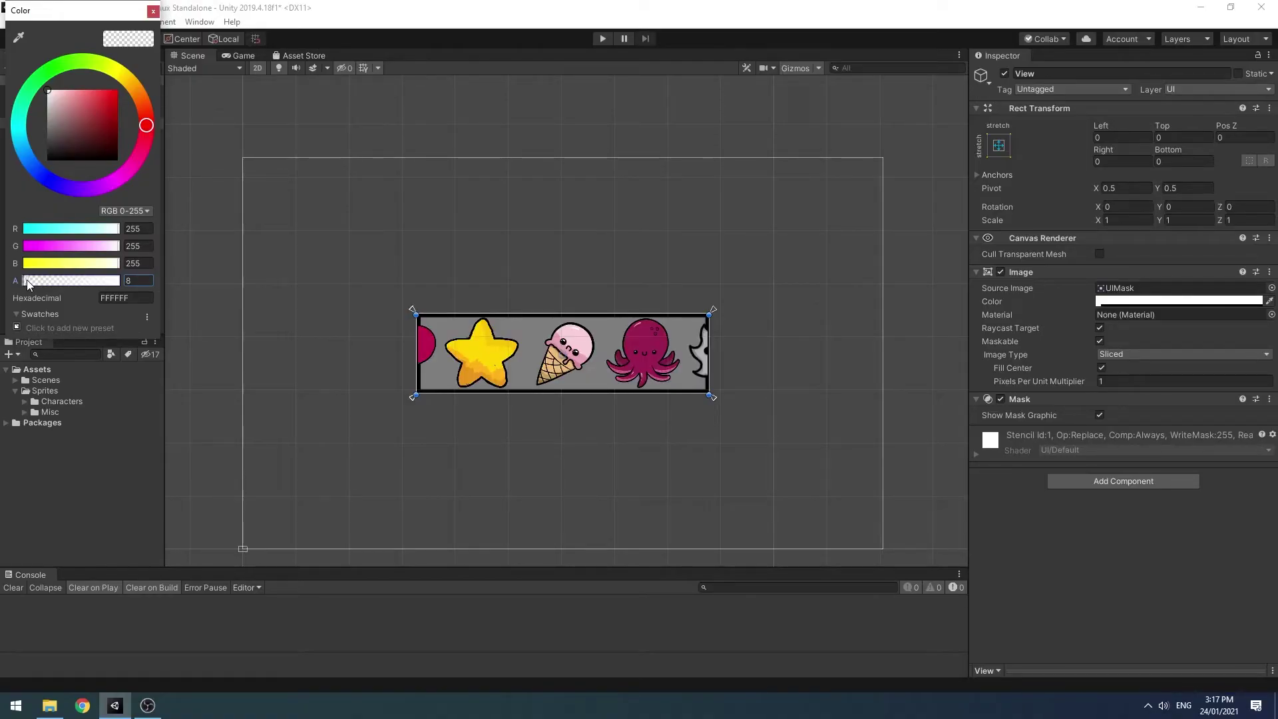
pyautogui.moveTo(27, 284); pyautogui.dragTo(29, 285)
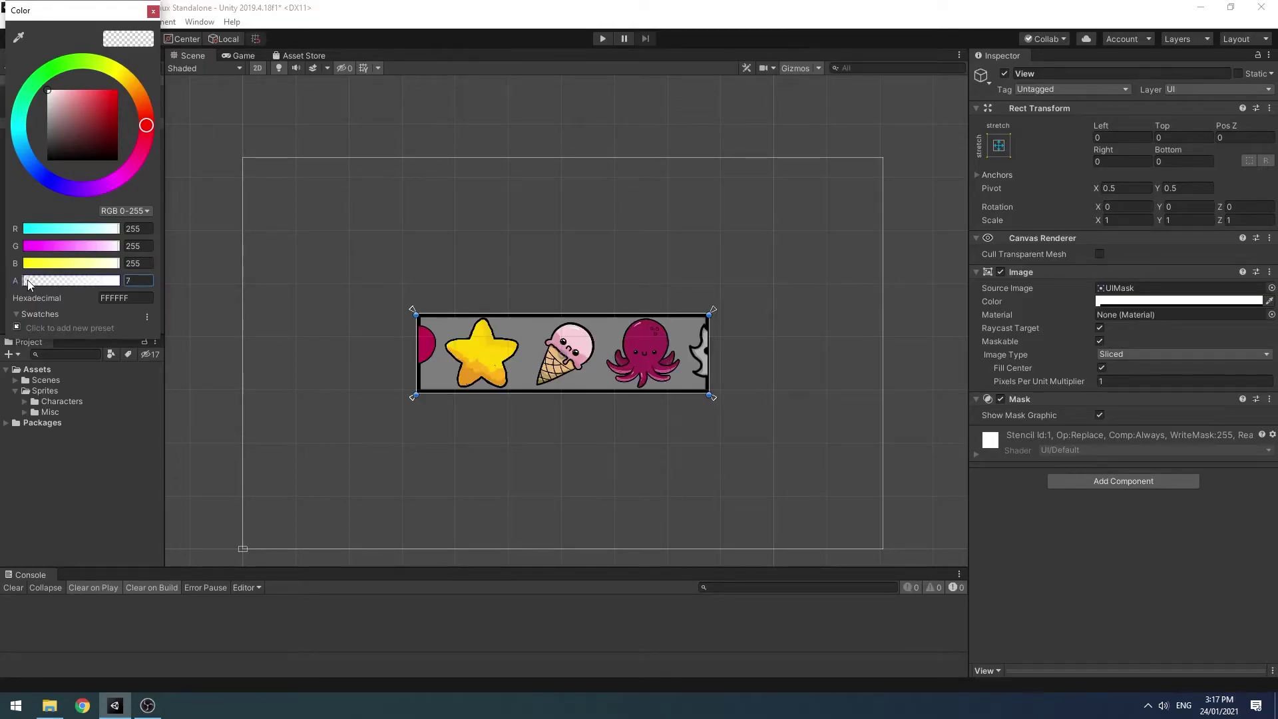
# Step: Reset View's source image to None and set the colour alpha back to 1
pyautogui.click(1271, 288)
pyautogui.click(40, 83)
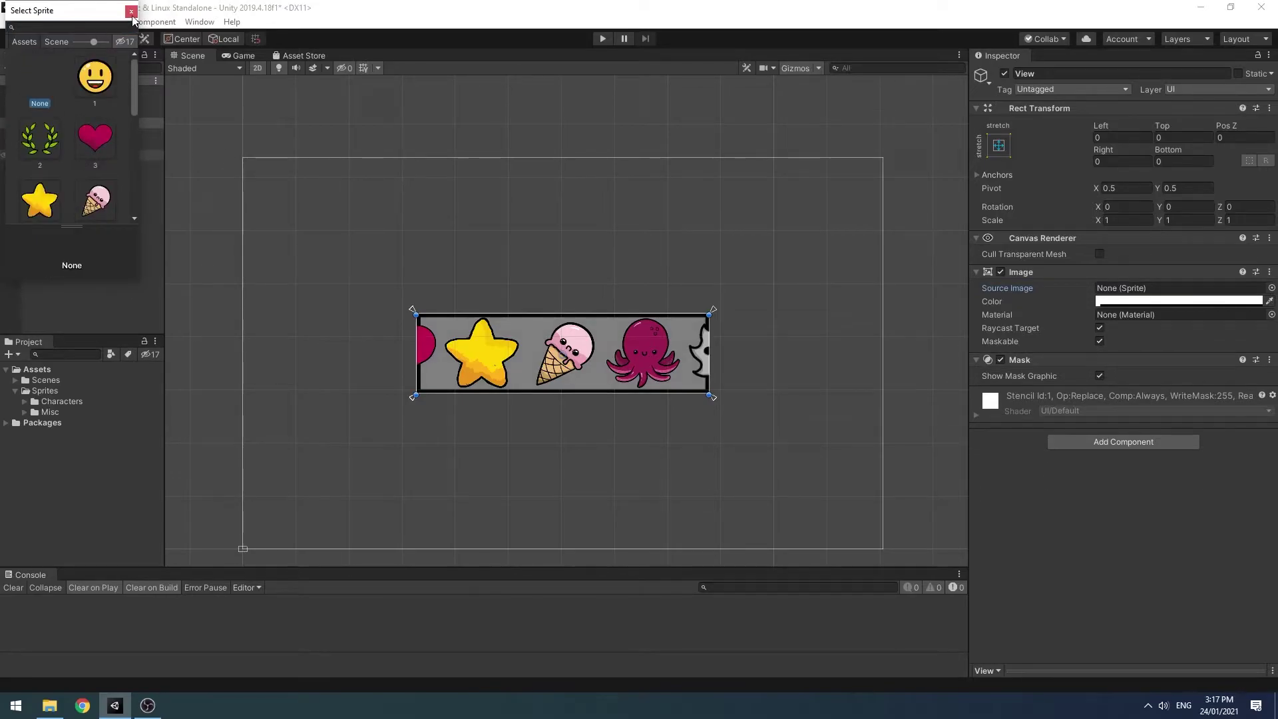
pyautogui.click(1179, 301)
pyautogui.click(138, 280)
pyautogui.write('1')
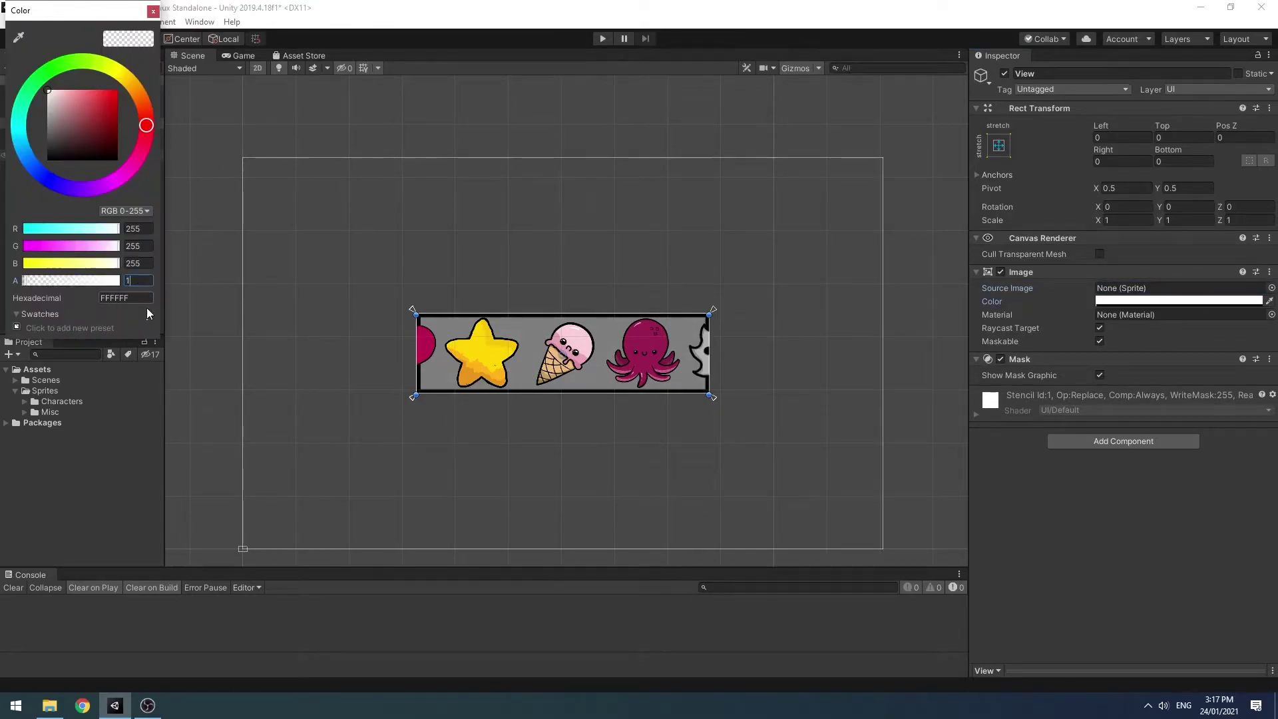
pyautogui.click(1124, 289)
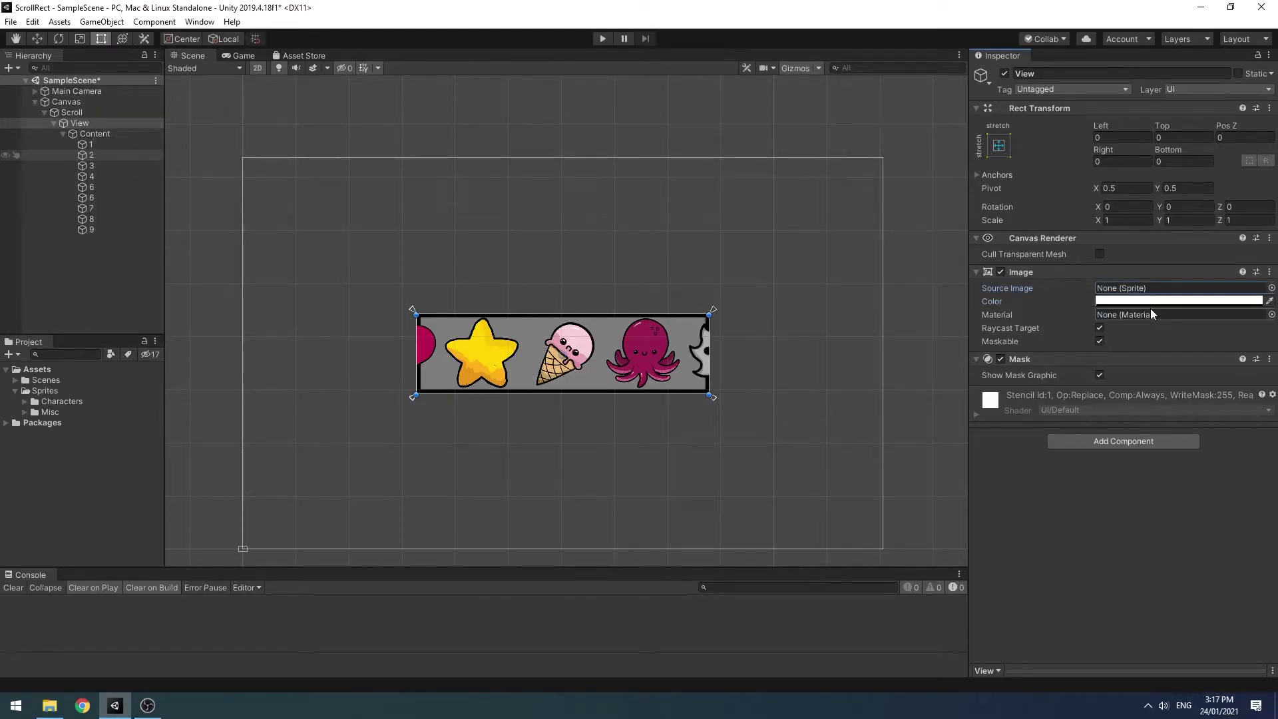
pyautogui.click(602, 38)
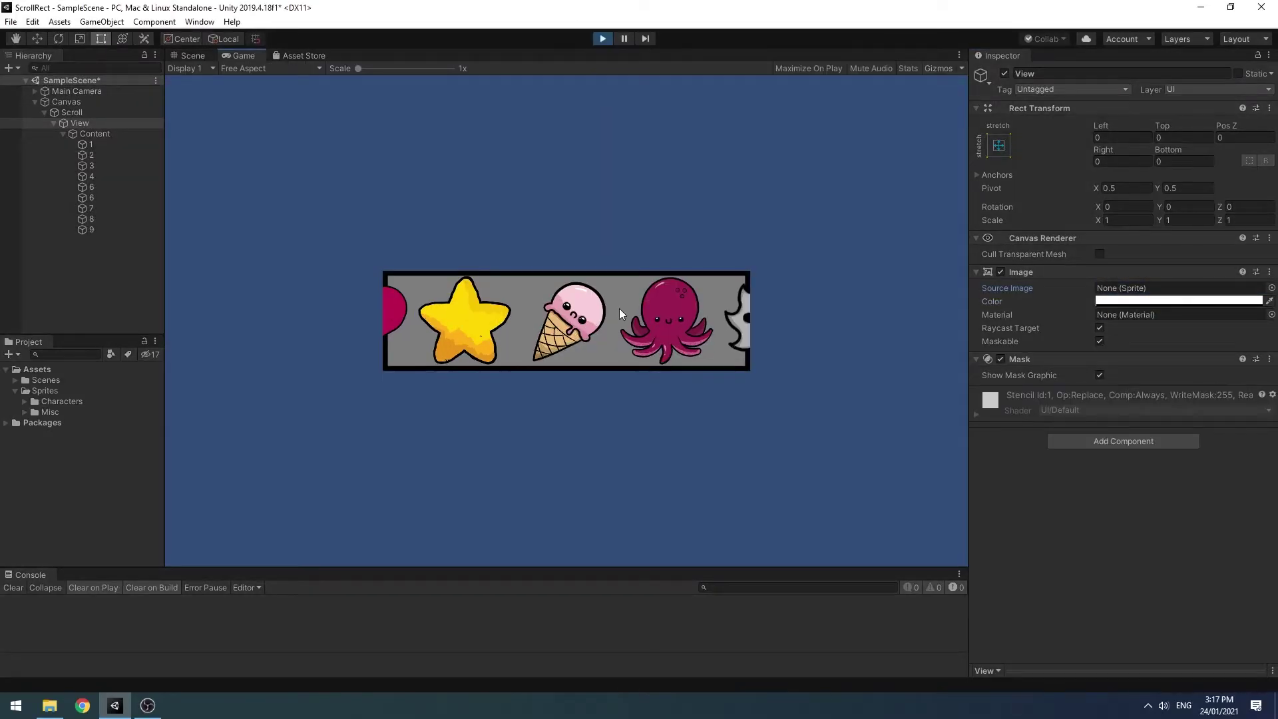
pyautogui.moveTo(619, 308); pyautogui.dragTo(646, 318)
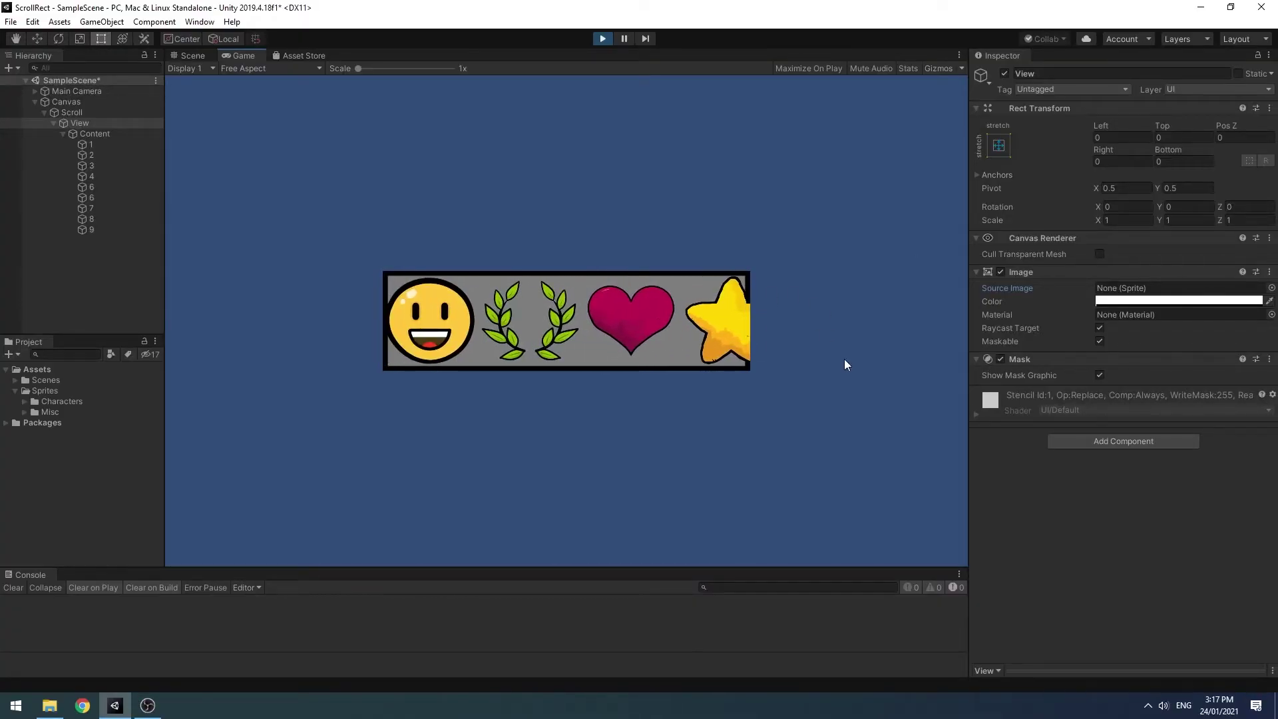
pyautogui.moveTo(518, 359); pyautogui.dragTo(442, 314)
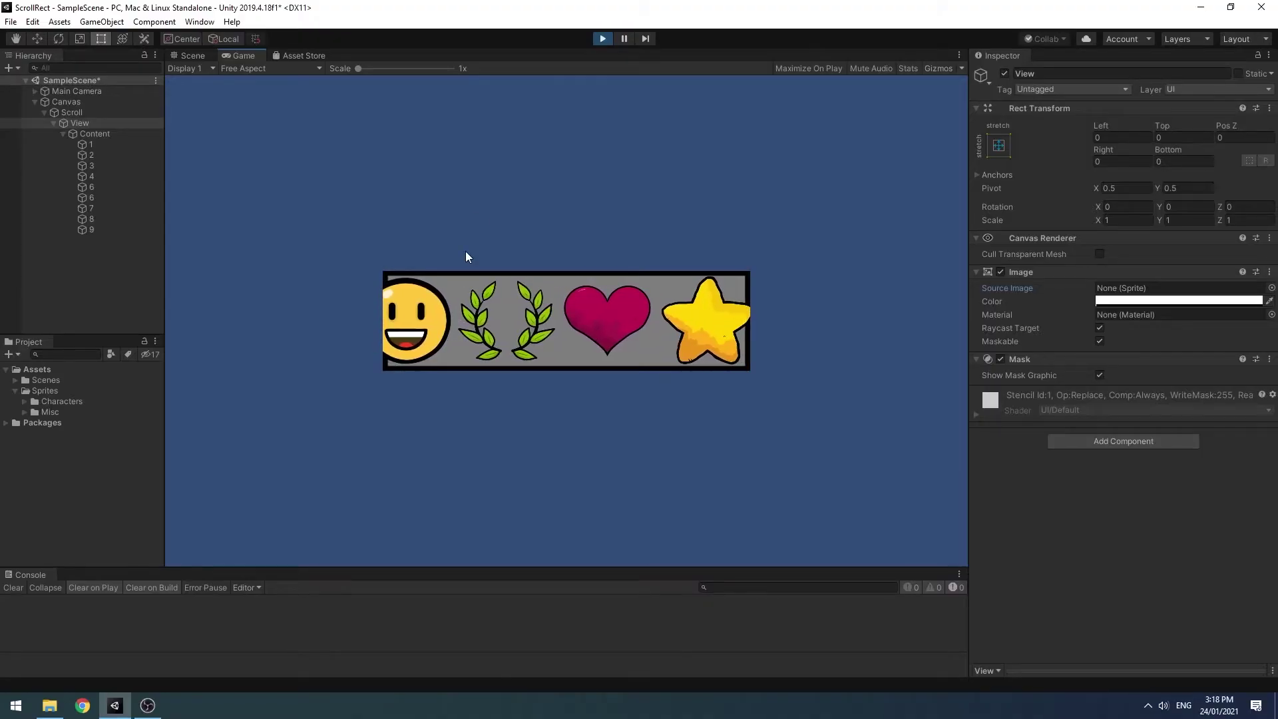
pyautogui.click(603, 39)
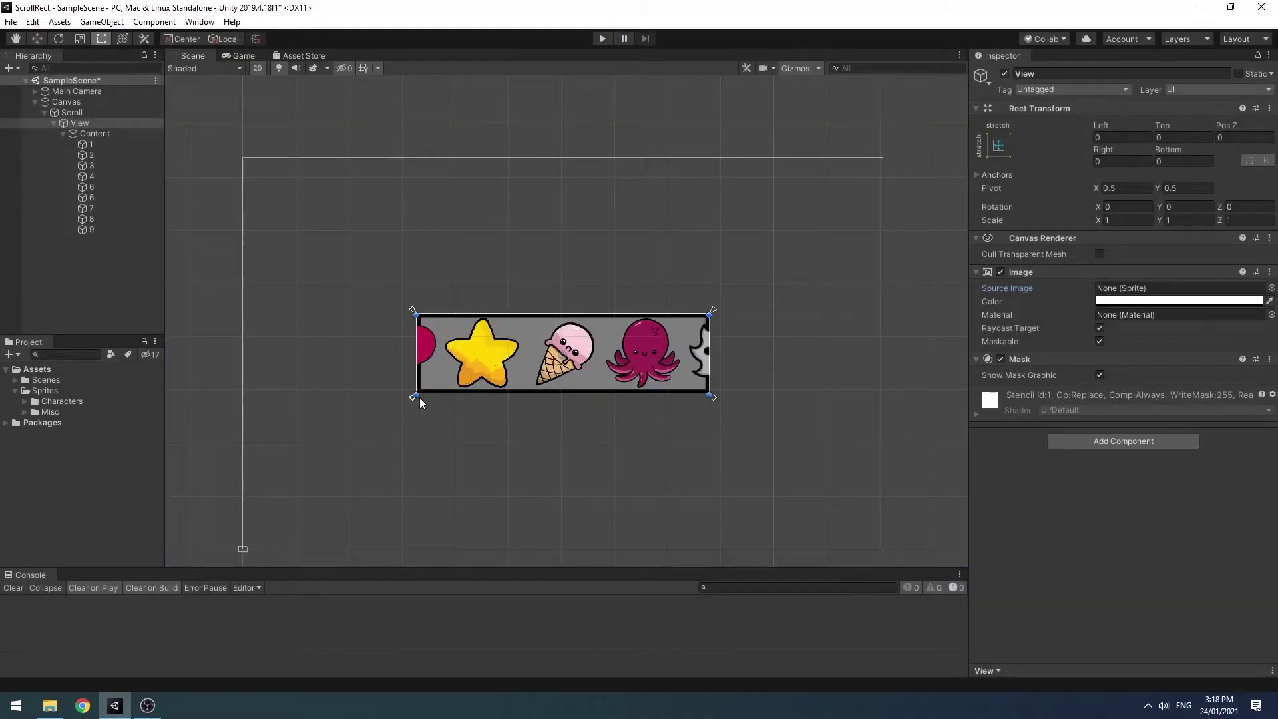
# Step: Pull View's side edges slightly inward and play-test scrolling the icon row
pyautogui.scroll(2, 418, 398)
pyautogui.scroll(3, 599, 399)
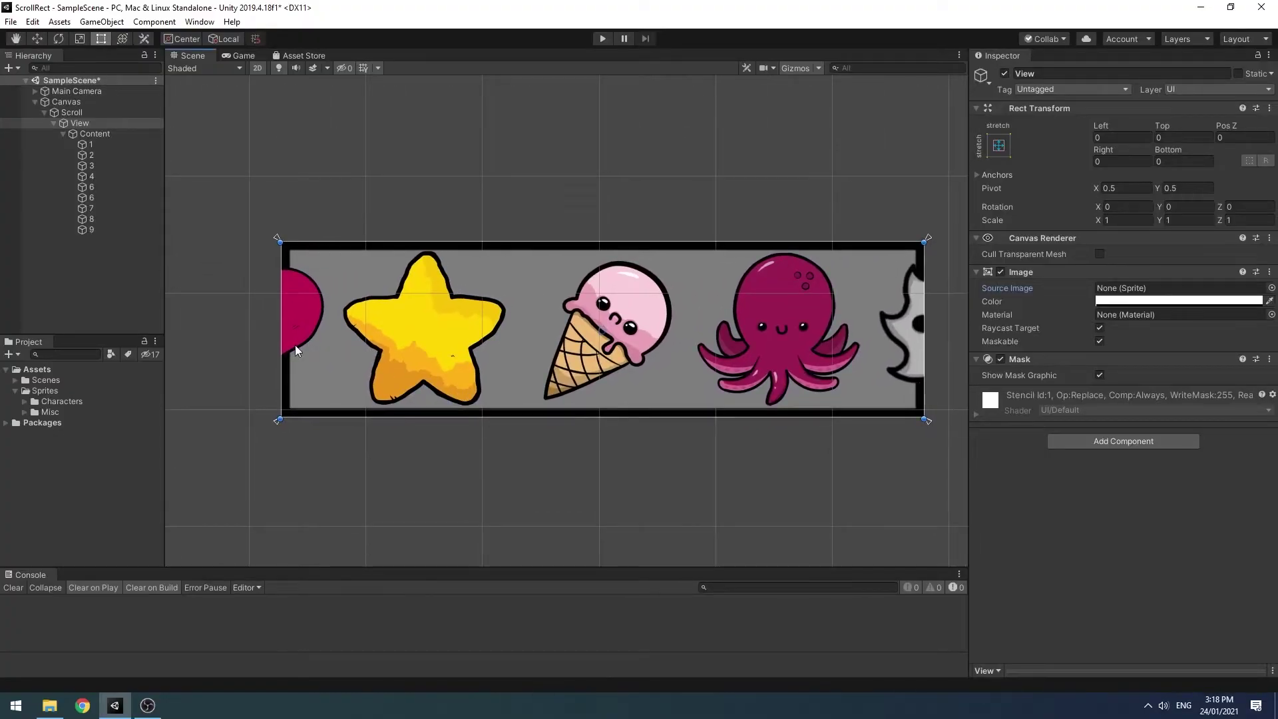
pyautogui.keyDown('alt'); pyautogui.moveTo(279, 364); pyautogui.dragTo(287, 363); pyautogui.keyUp('alt')
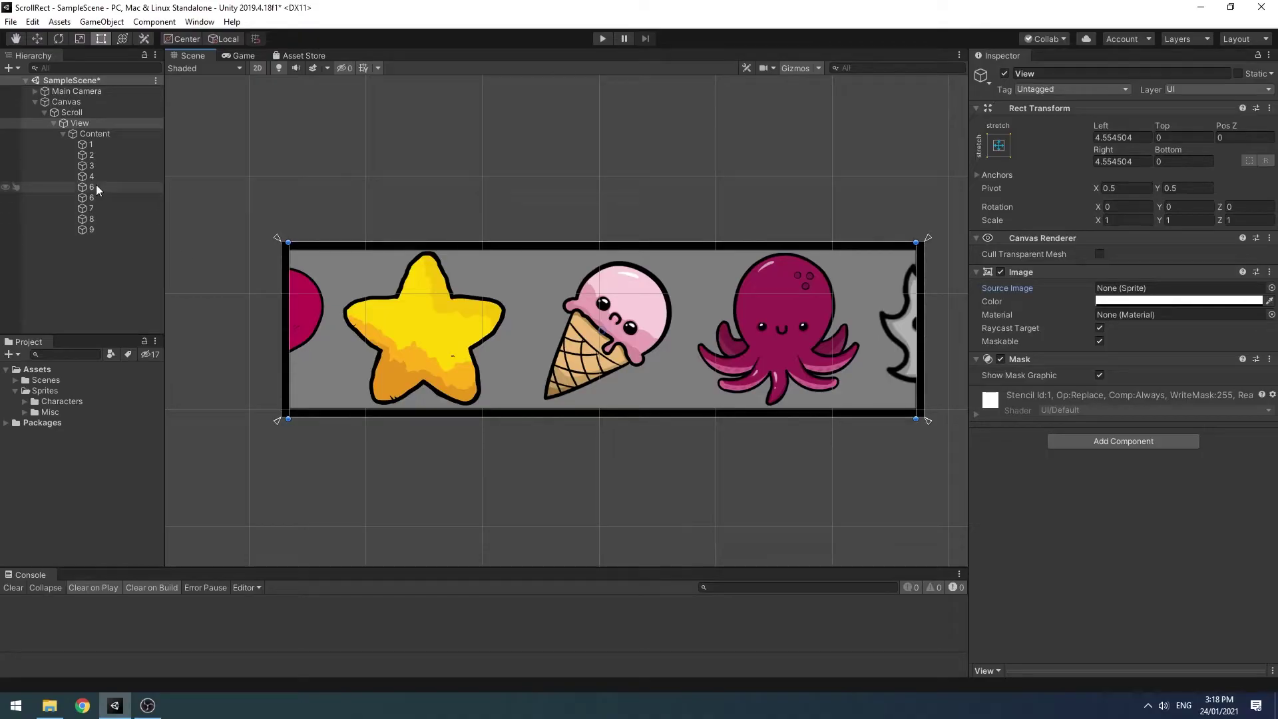
pyautogui.click(83, 113)
pyautogui.click(78, 123)
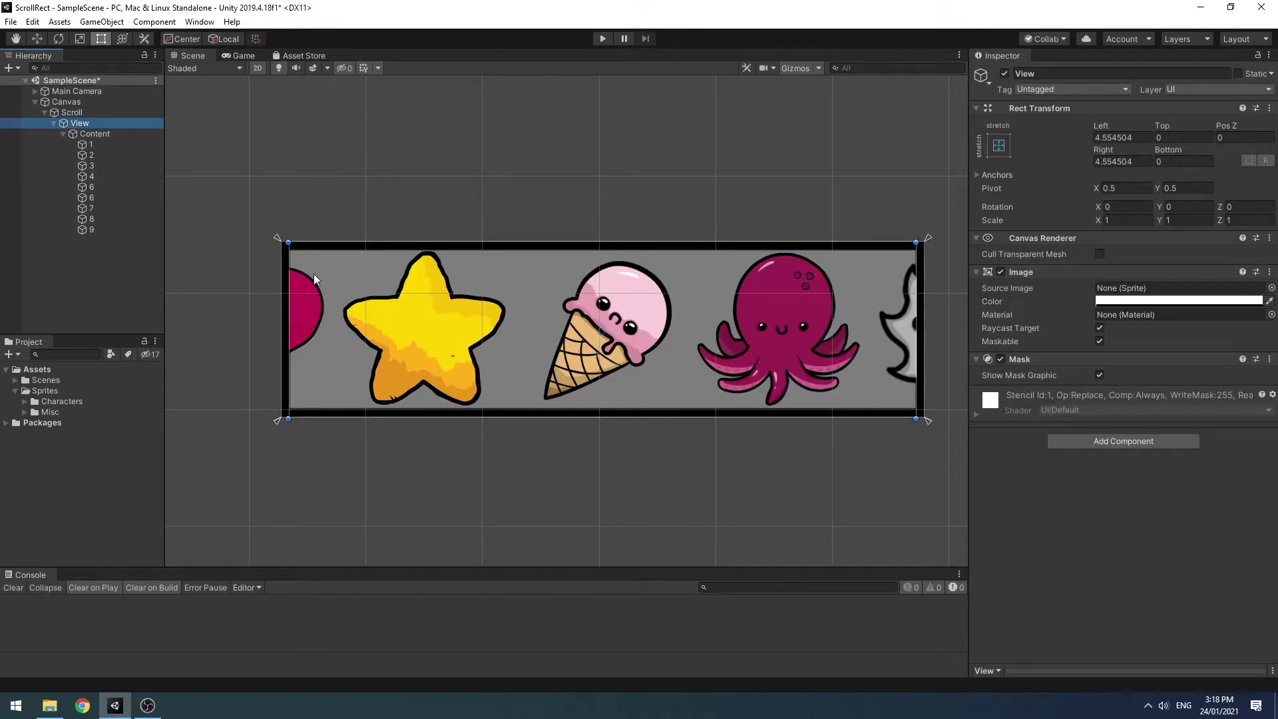
pyautogui.scroll(-3, 573, 349)
pyautogui.click(602, 38)
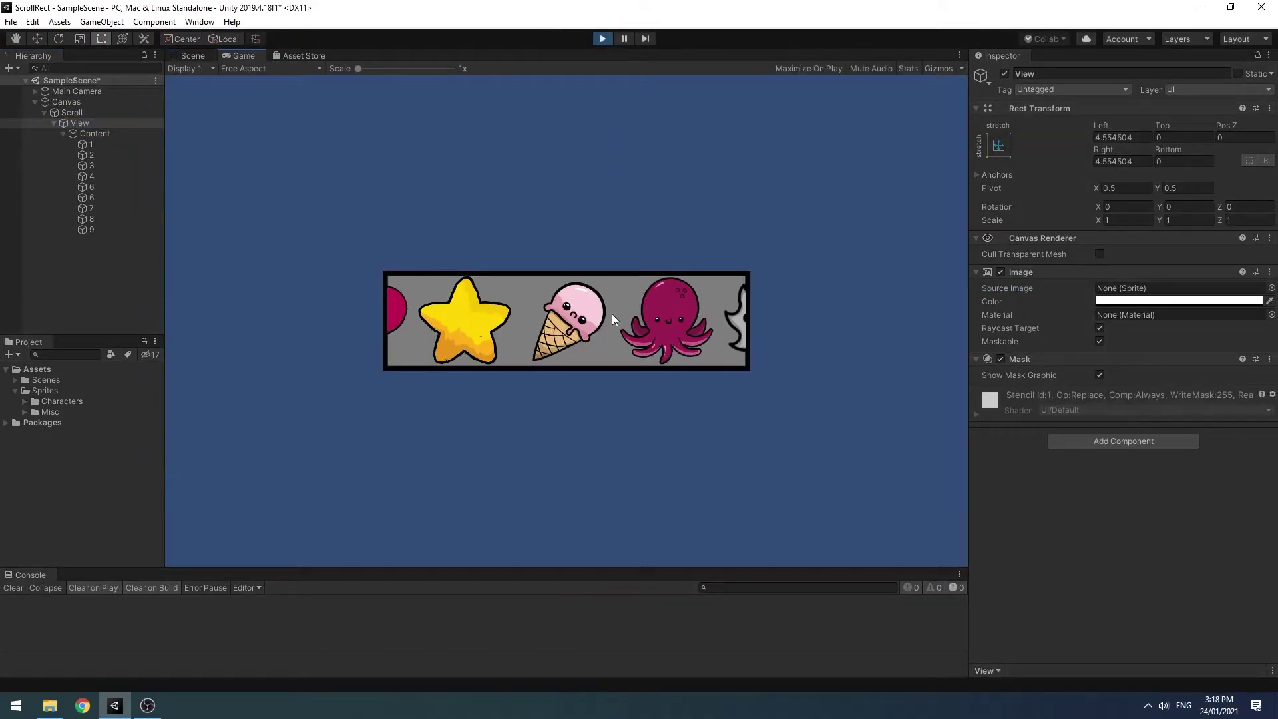
pyautogui.moveTo(613, 314); pyautogui.dragTo(542, 314)
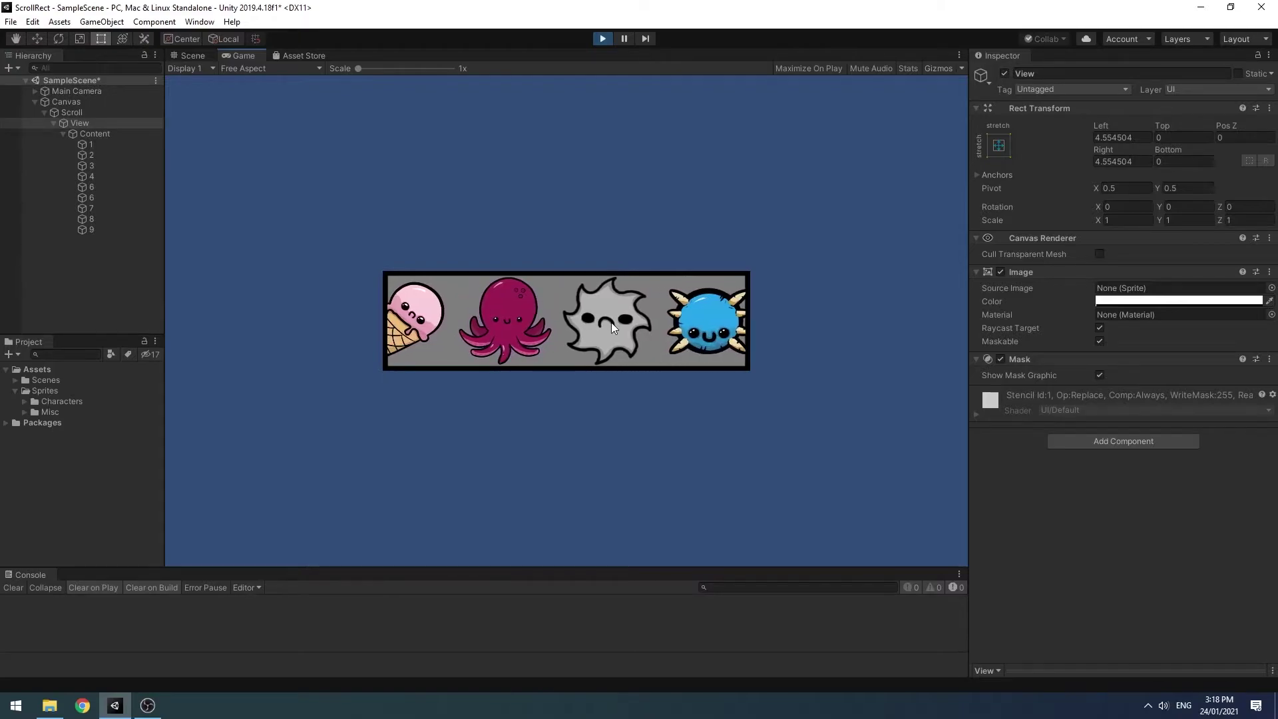
pyautogui.click(602, 38)
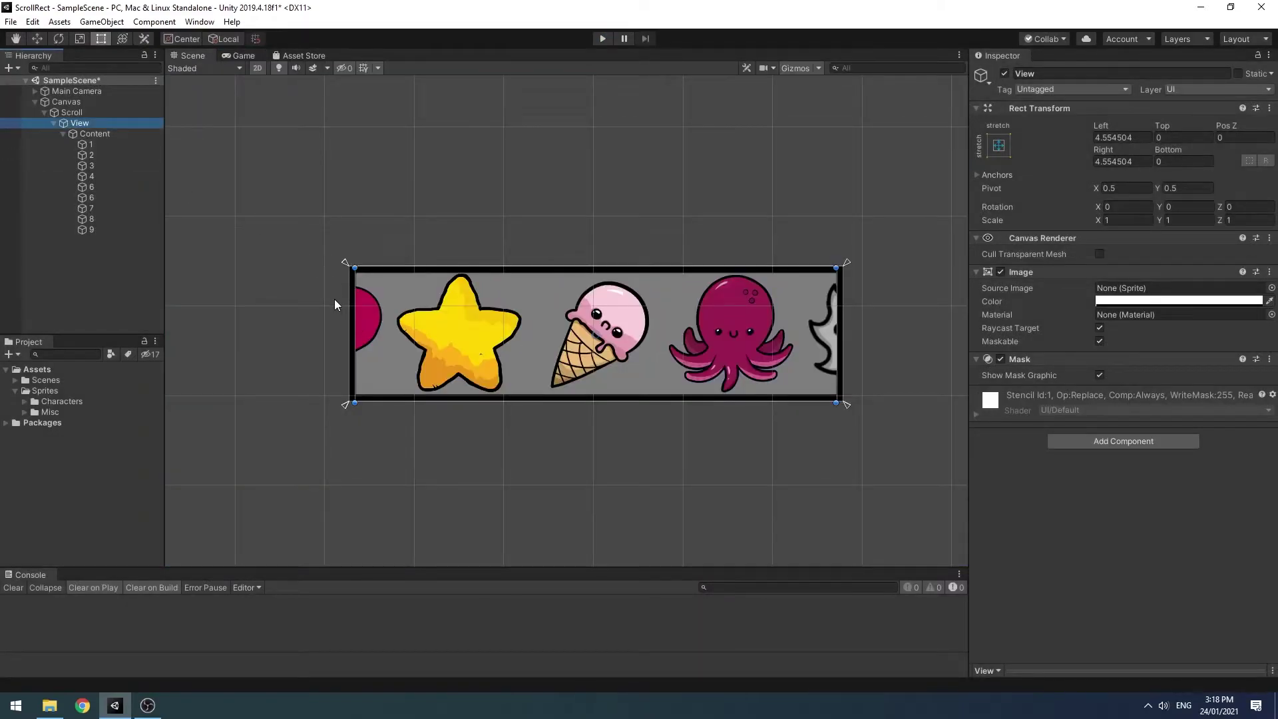
# Step: Inset View's sides further to about 5.48 and play-test again
pyautogui.scroll(3, 339, 333)
pyautogui.moveTo(357, 331); pyautogui.dragTo(365, 333)
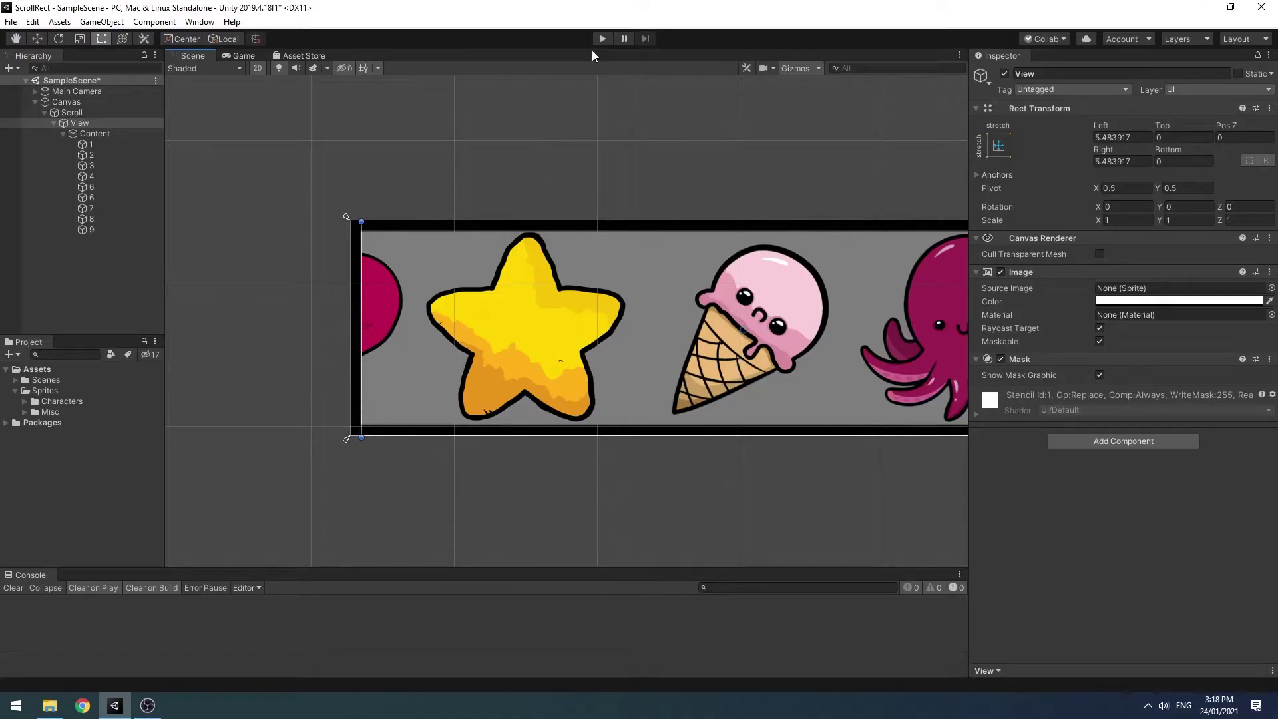
pyautogui.click(602, 38)
pyautogui.moveTo(693, 276); pyautogui.dragTo(501, 320)
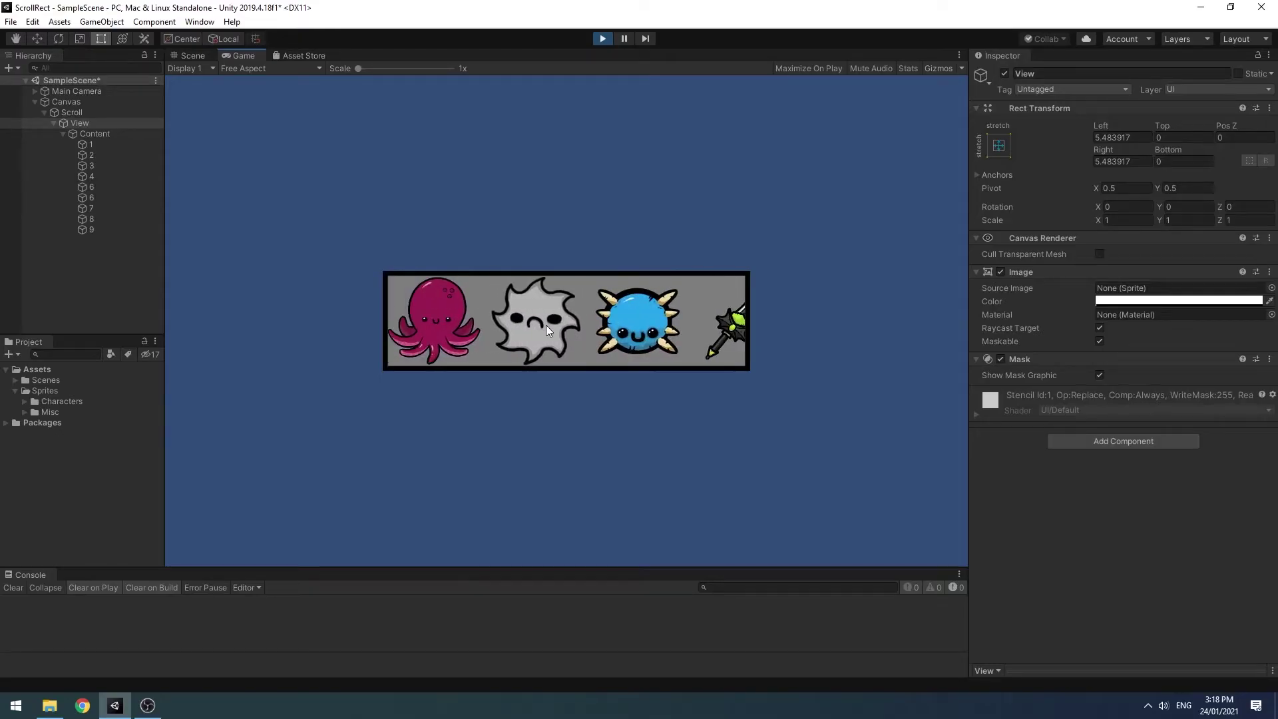
pyautogui.click(601, 39)
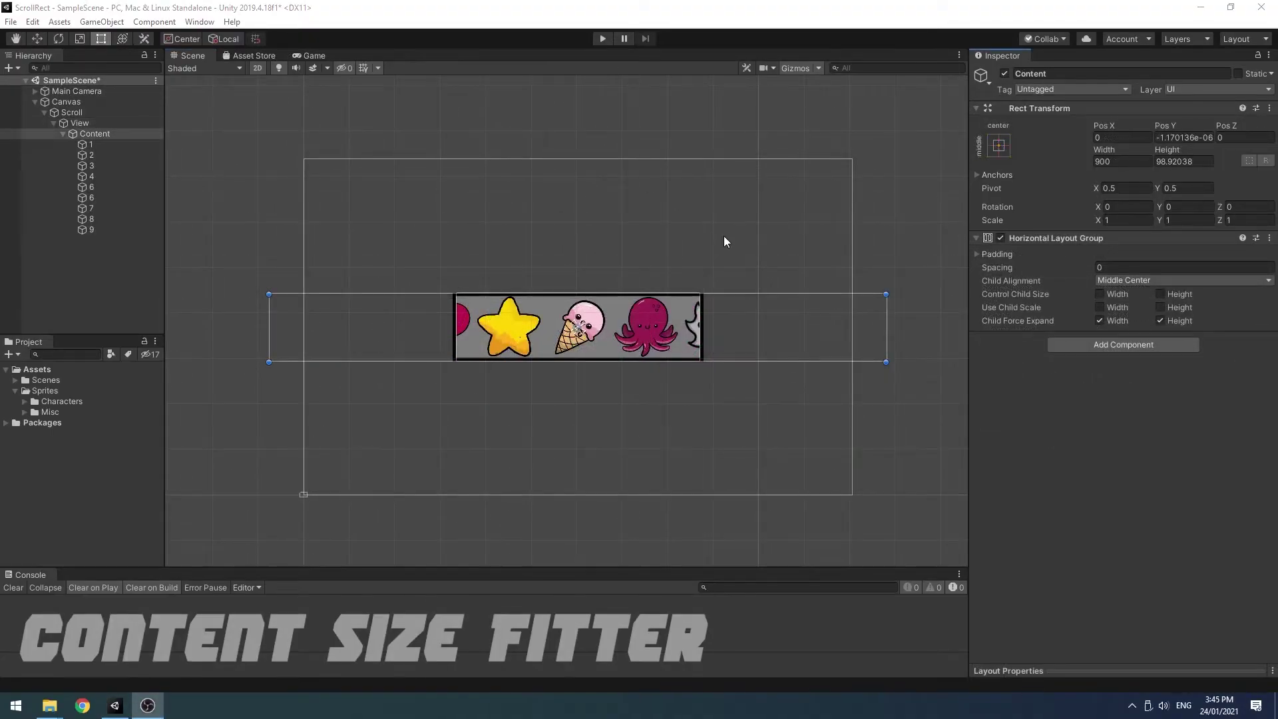
# Step: Play-test sliding the icon strip, then return to editing
pyautogui.click(603, 38)
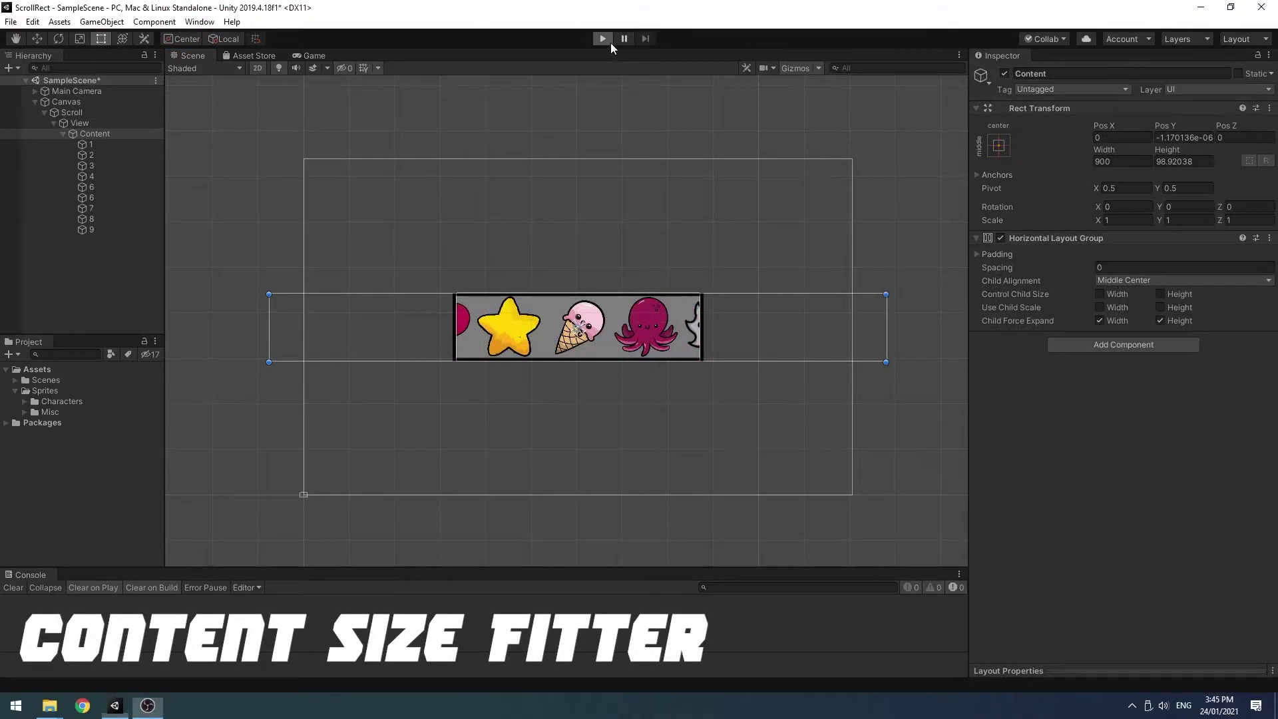
pyautogui.moveTo(494, 309); pyautogui.dragTo(449, 318)
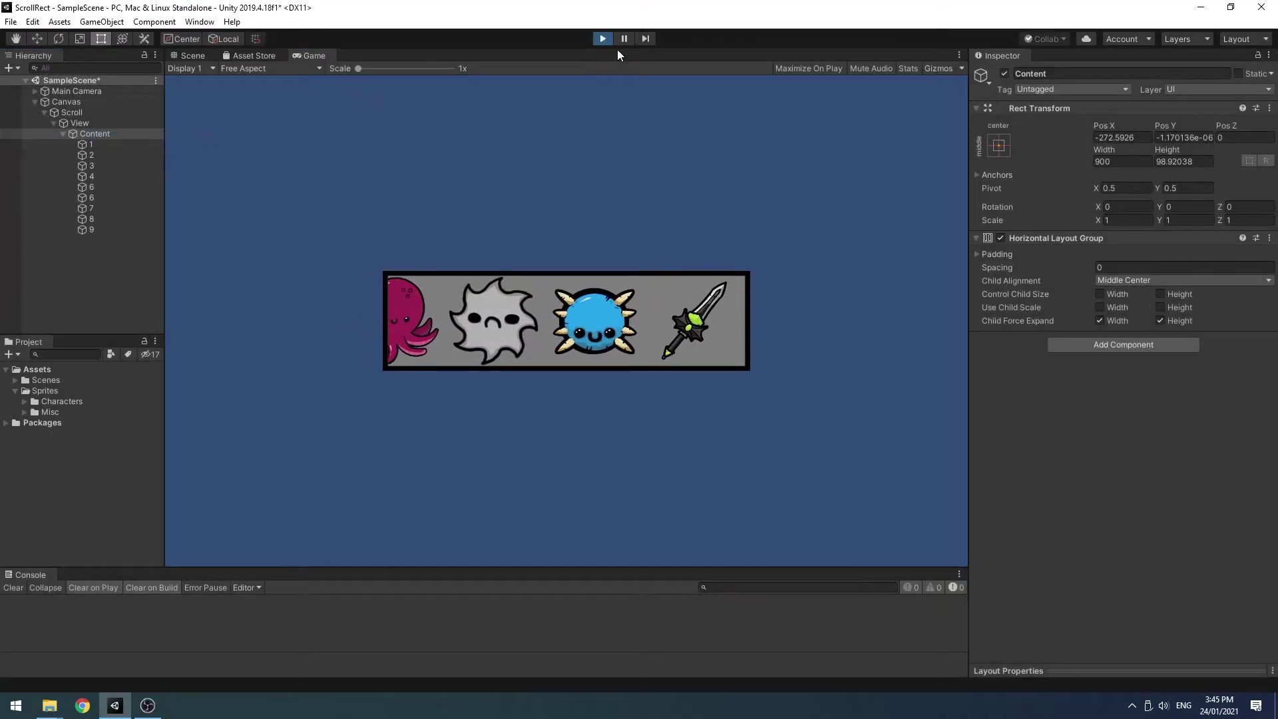
pyautogui.click(602, 39)
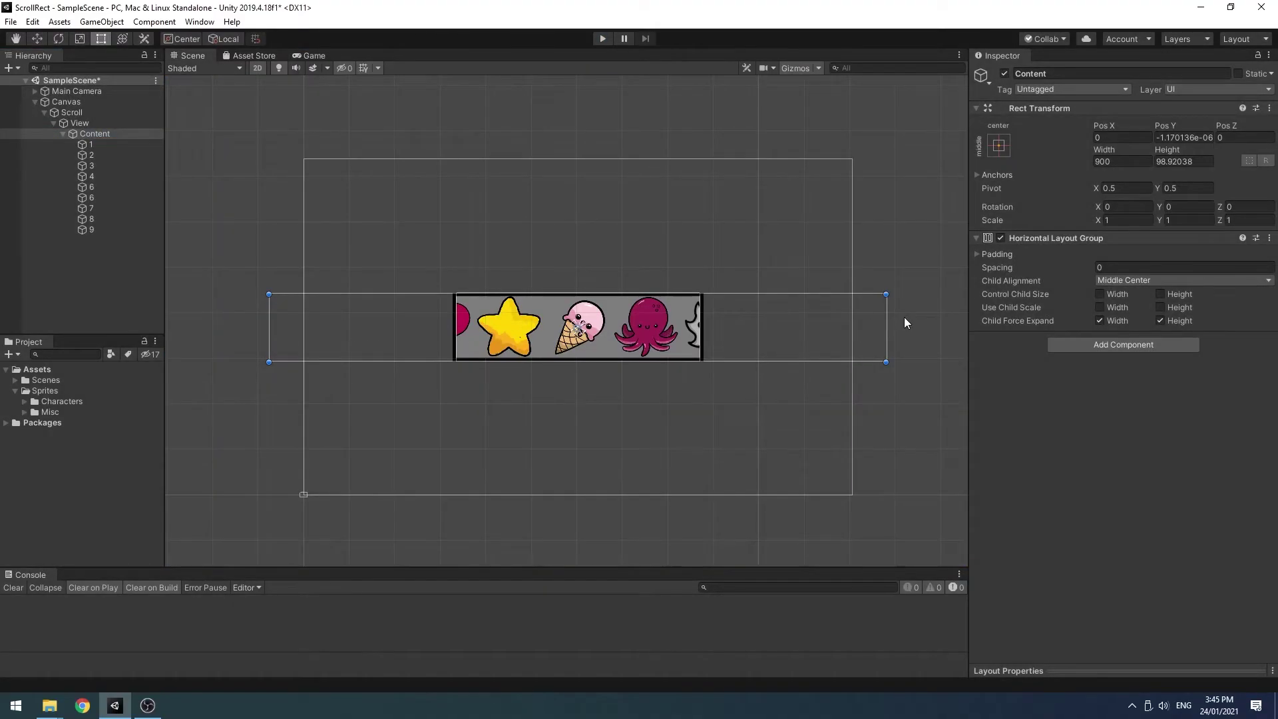
# Step: Shrink Content's width from 900 to about 575 and play-test scrolling the strip
pyautogui.moveTo(635, 325)
pyautogui.mouseDown()
pyautogui.moveTo(433, 319)
pyautogui.moveTo(854, 324)
pyautogui.moveTo(633, 330)
pyautogui.mouseUp()
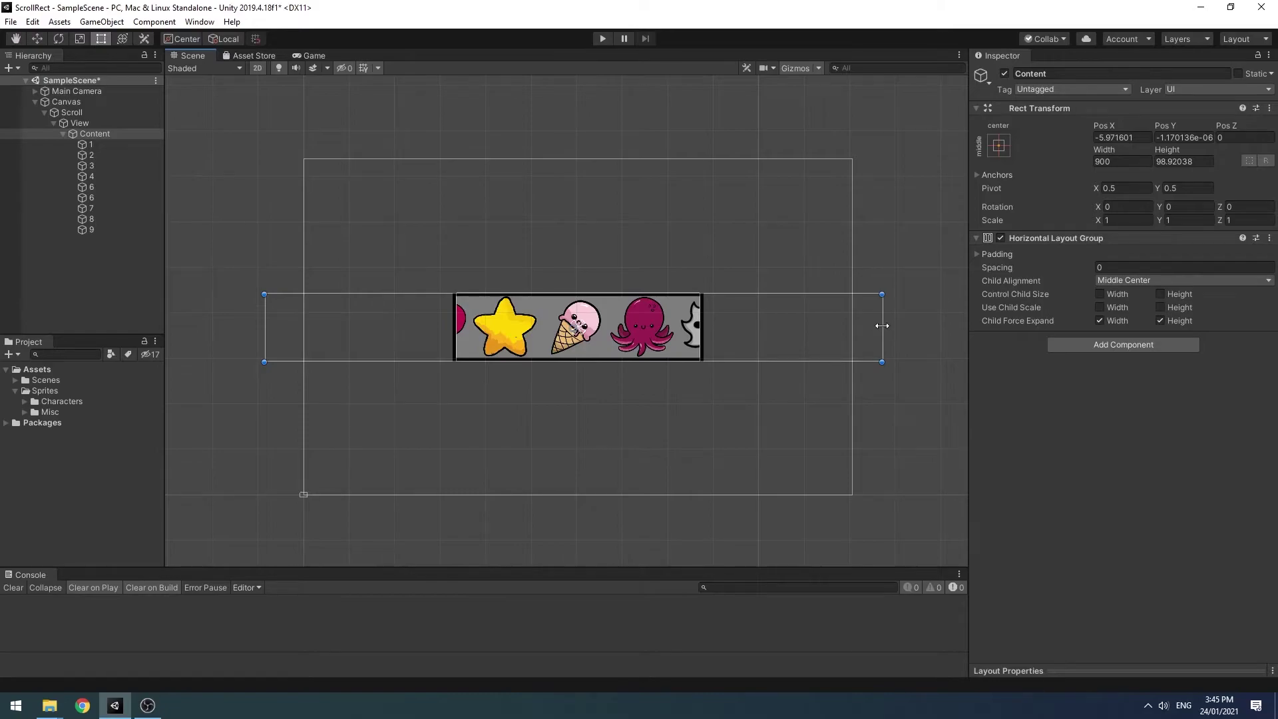
pyautogui.moveTo(882, 326); pyautogui.dragTo(679, 325)
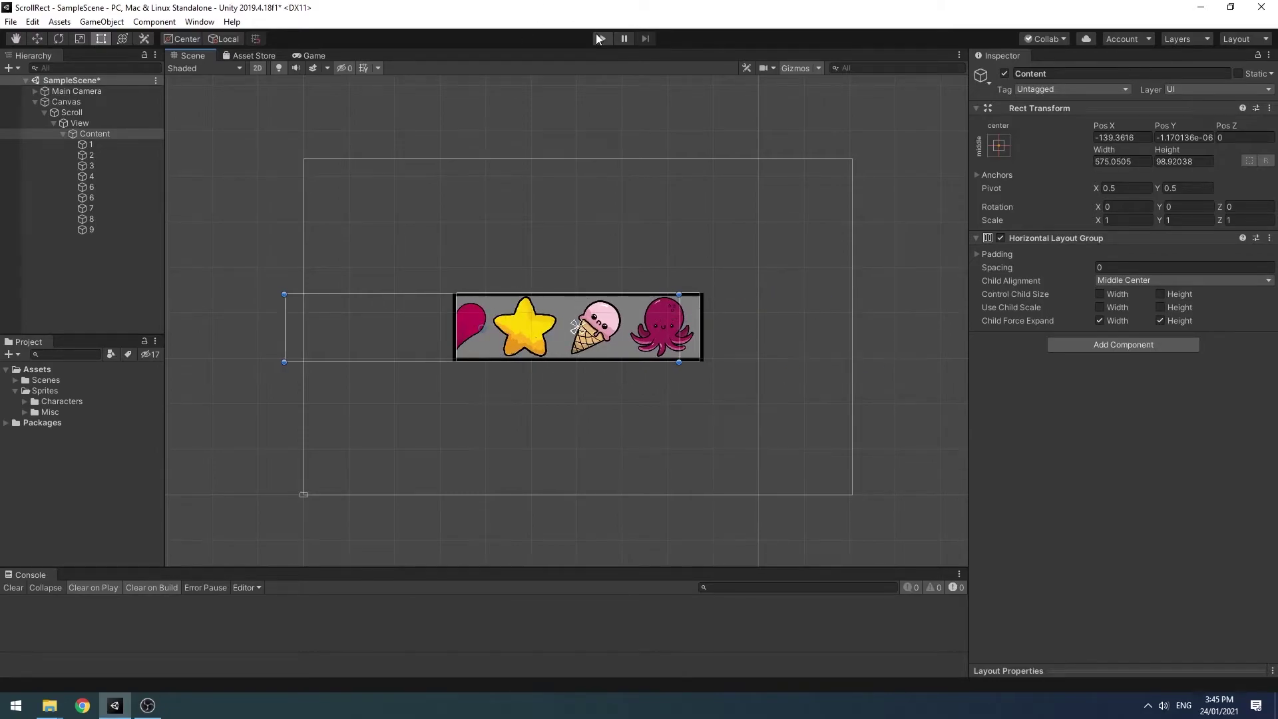
pyautogui.click(599, 38)
pyautogui.scroll(3, 660, 325)
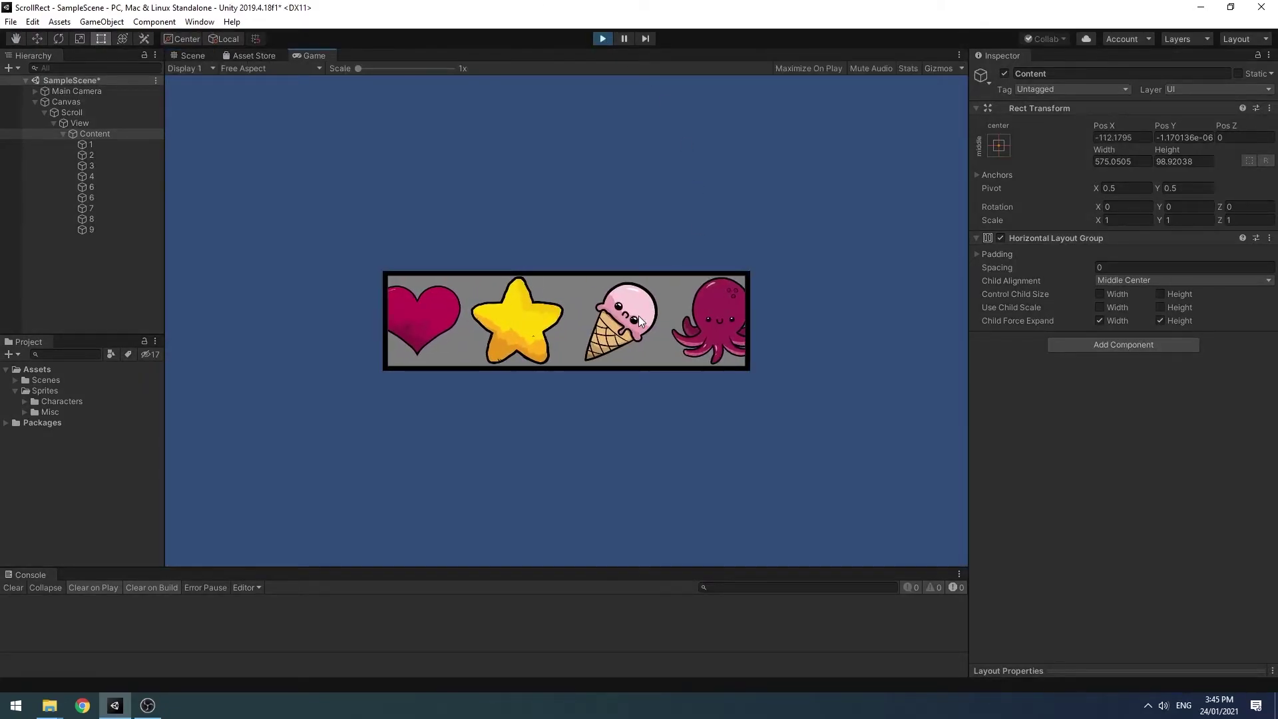
pyautogui.moveTo(638, 315); pyautogui.dragTo(293, 309)
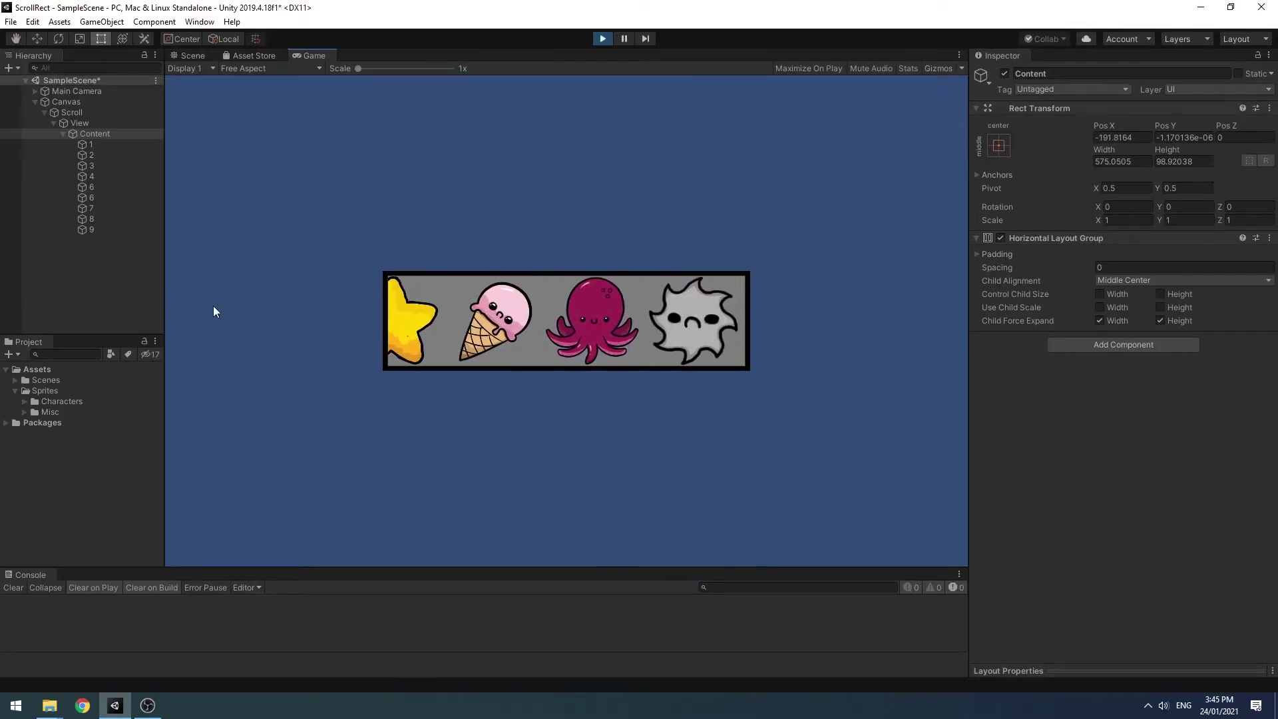
pyautogui.click(603, 39)
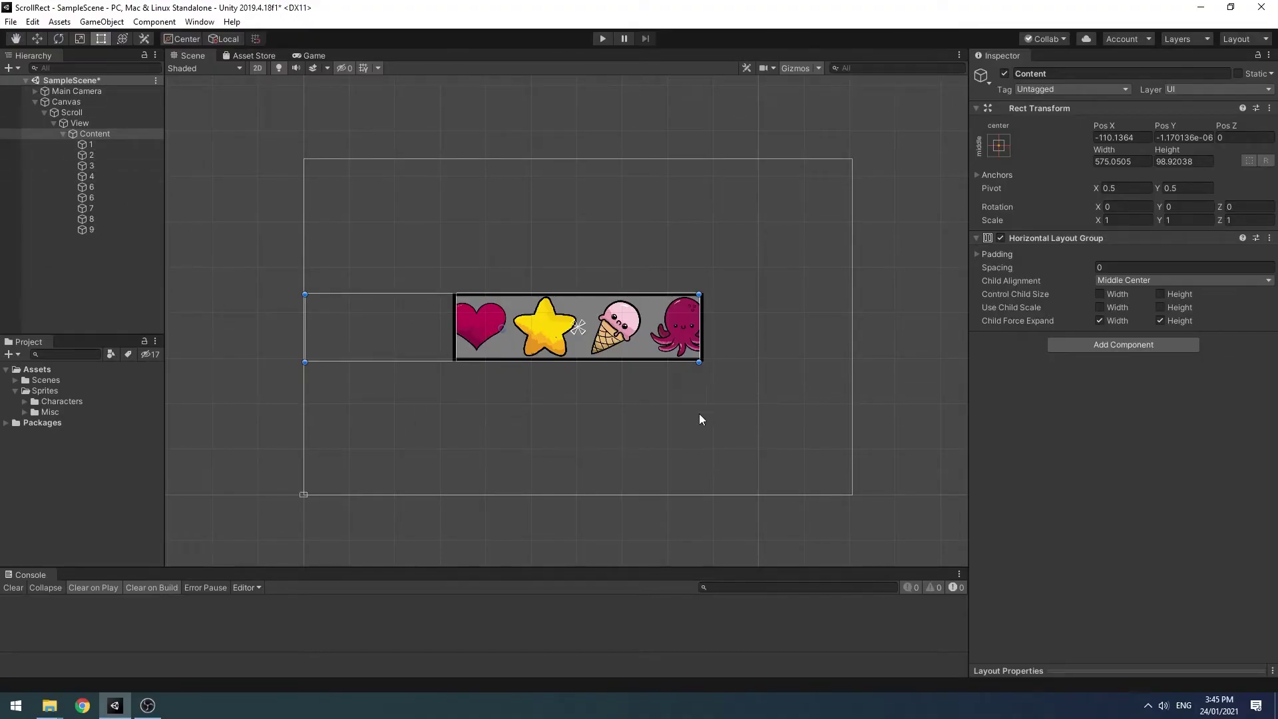
# Step: Give Content a Content Size Fitter with Horizontal Fit set to Preferred Size
pyautogui.click(94, 133)
pyautogui.click(1089, 343)
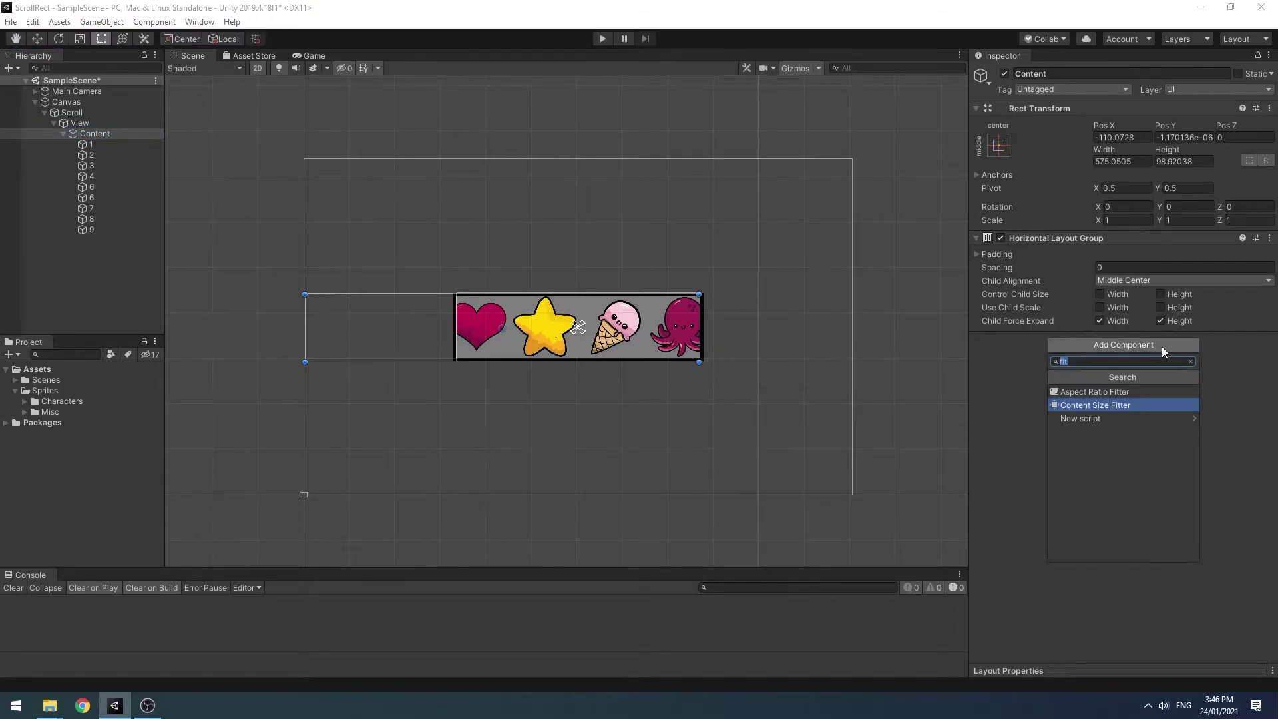
pyautogui.click(1113, 404)
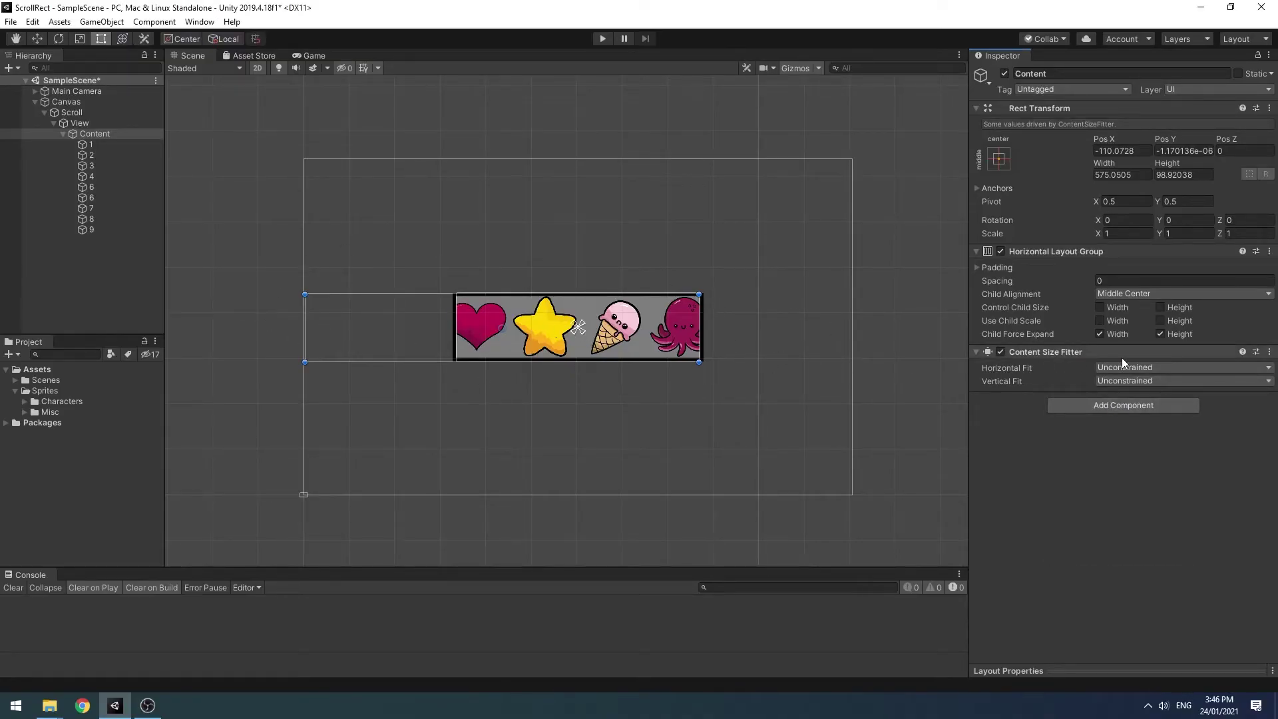
pyautogui.click(1144, 369)
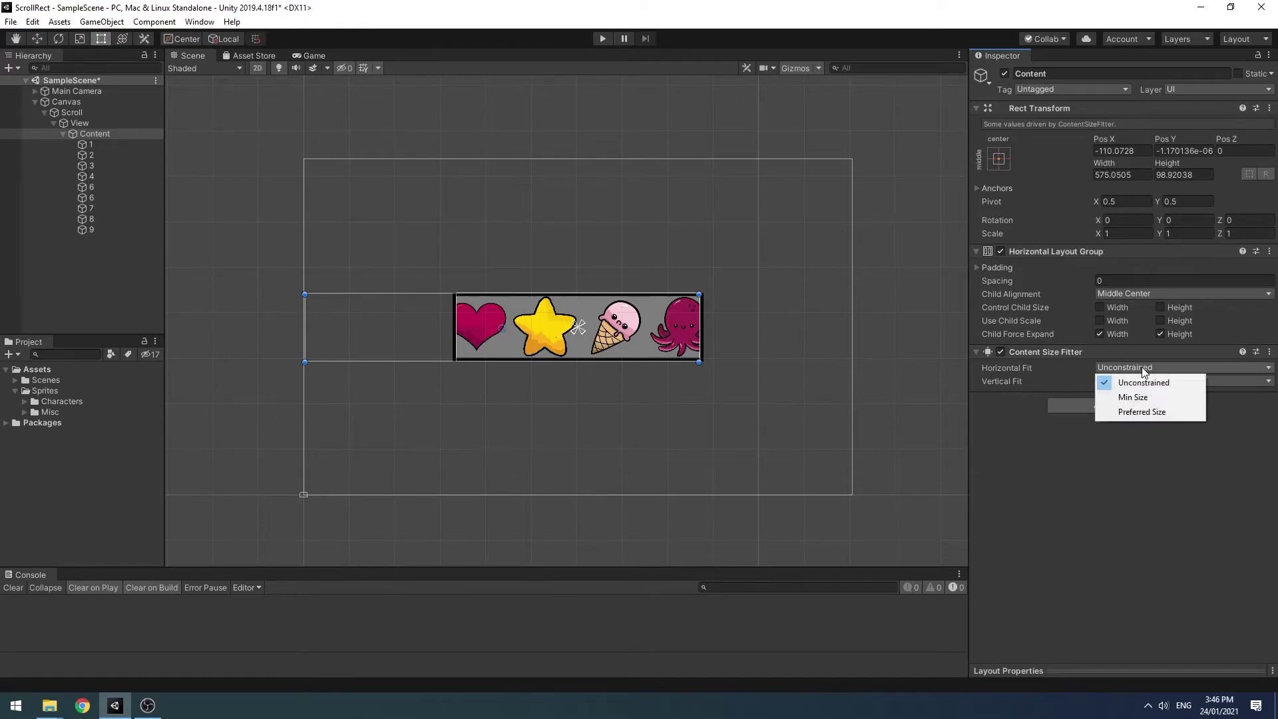
pyautogui.click(1141, 411)
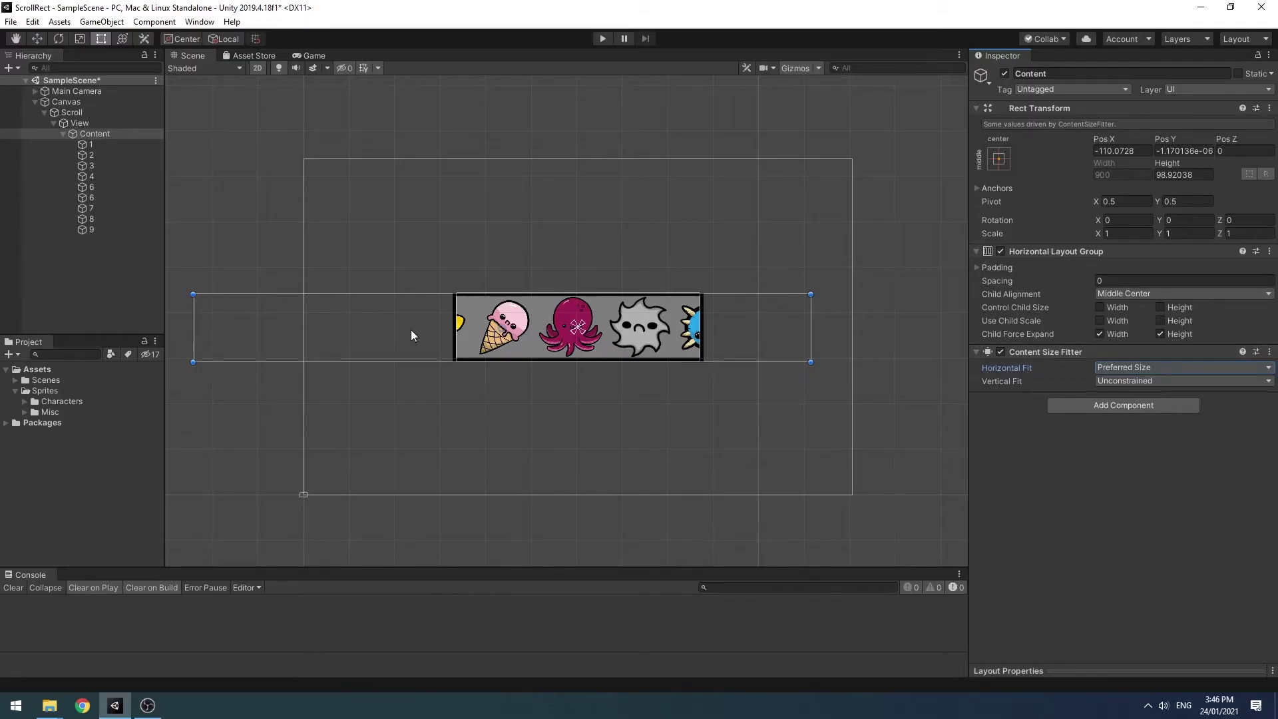
# Step: In play mode, scroll the strip and duplicate the last icon, item 9, with Ctrl+D
pyautogui.click(604, 38)
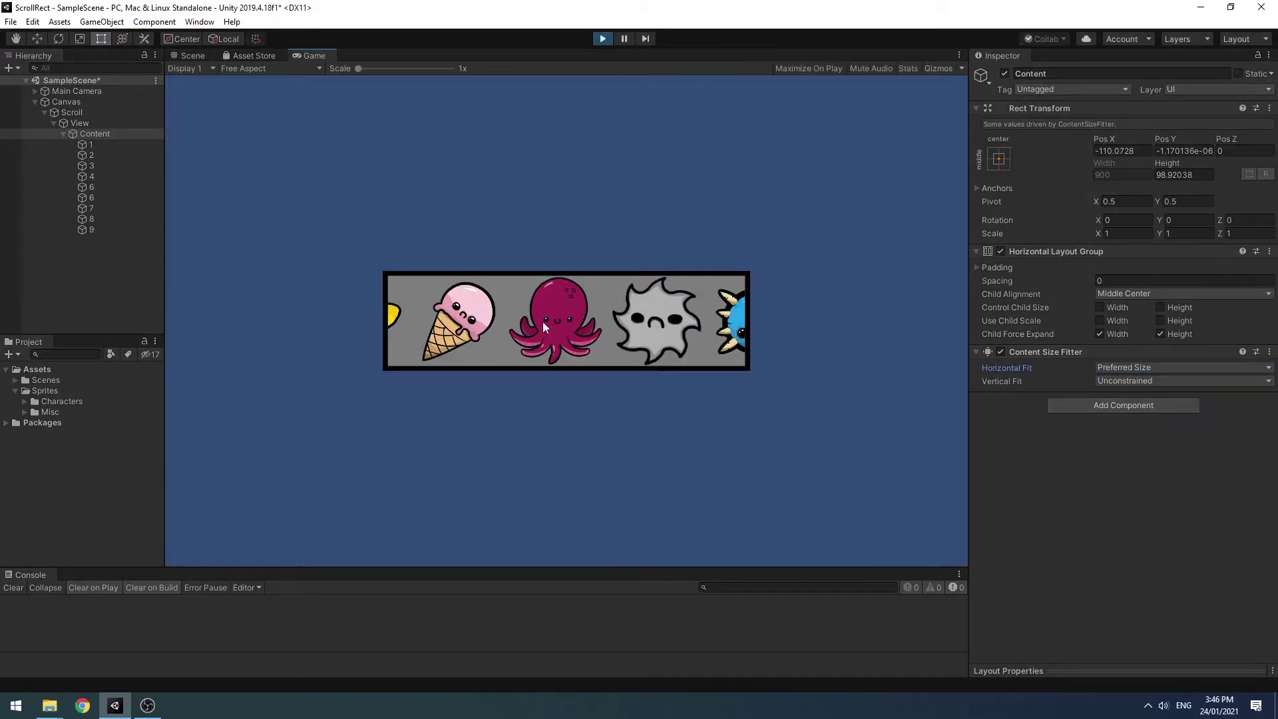
pyautogui.moveTo(542, 322); pyautogui.dragTo(410, 324)
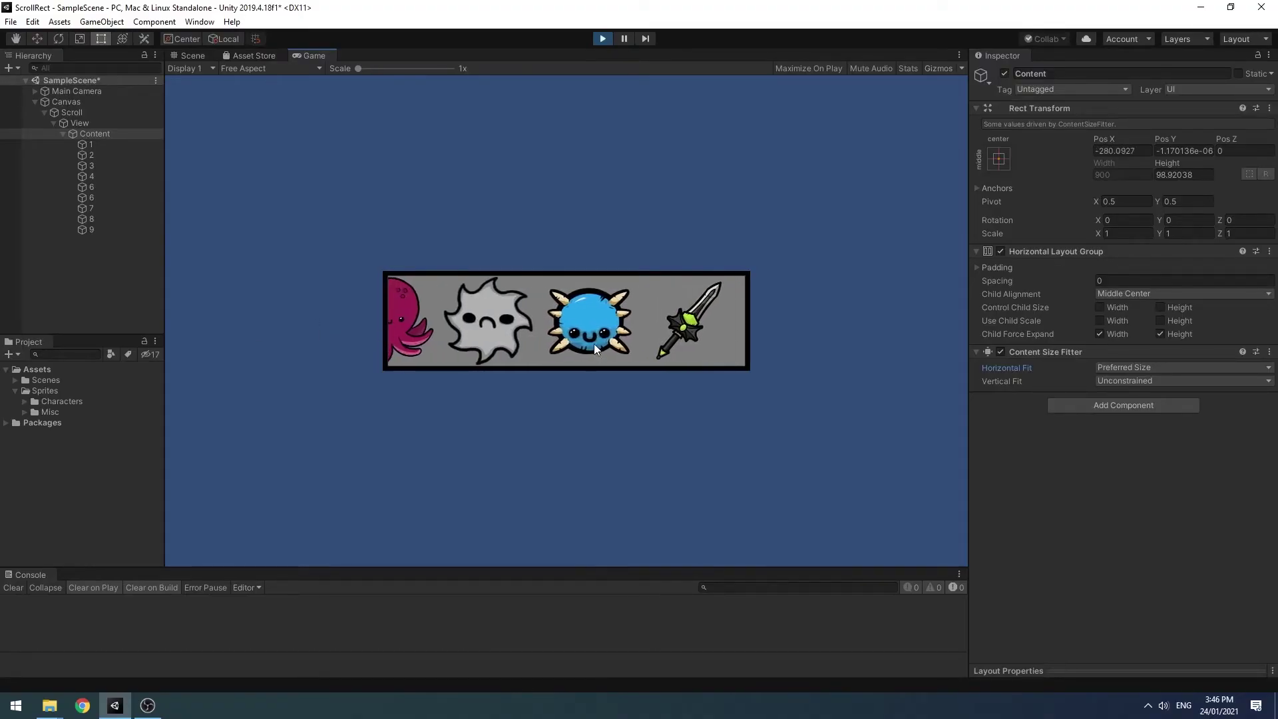
pyautogui.moveTo(594, 343); pyautogui.dragTo(440, 294)
pyautogui.click(97, 227)
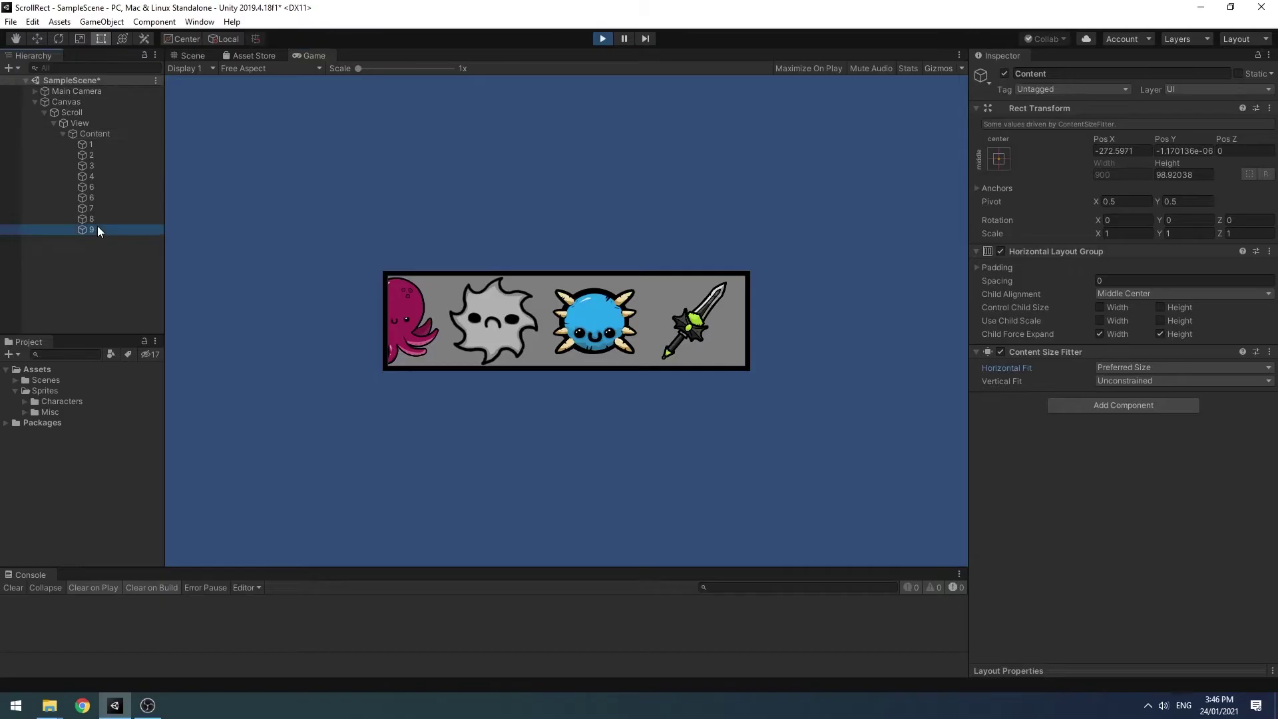
pyautogui.hotkey('ctrl', 'd')
pyautogui.hotkey('ctrl', 'd')
pyautogui.hotkey('ctrl', 'd')
pyautogui.hotkey('ctrl', 'd')
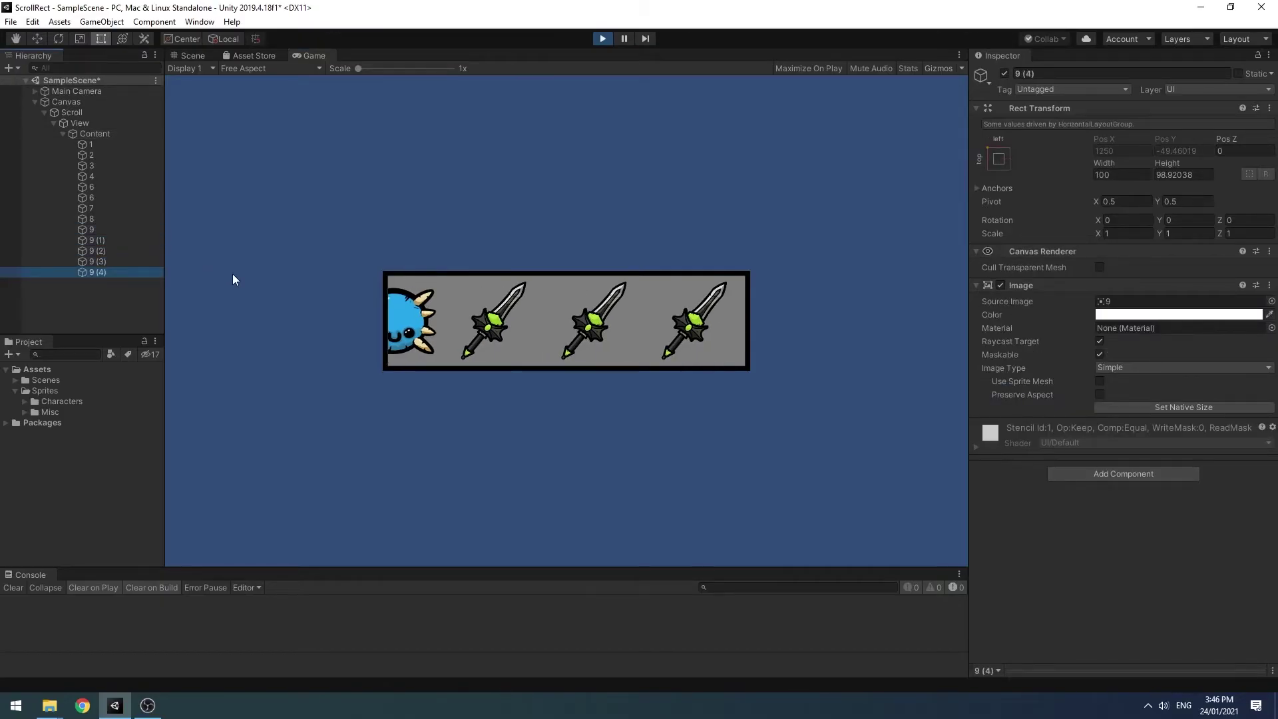
# Step: Fling the strip across the duplicated swords and past its end to test overshoot
pyautogui.moveTo(528, 329); pyautogui.dragTo(764, 330)
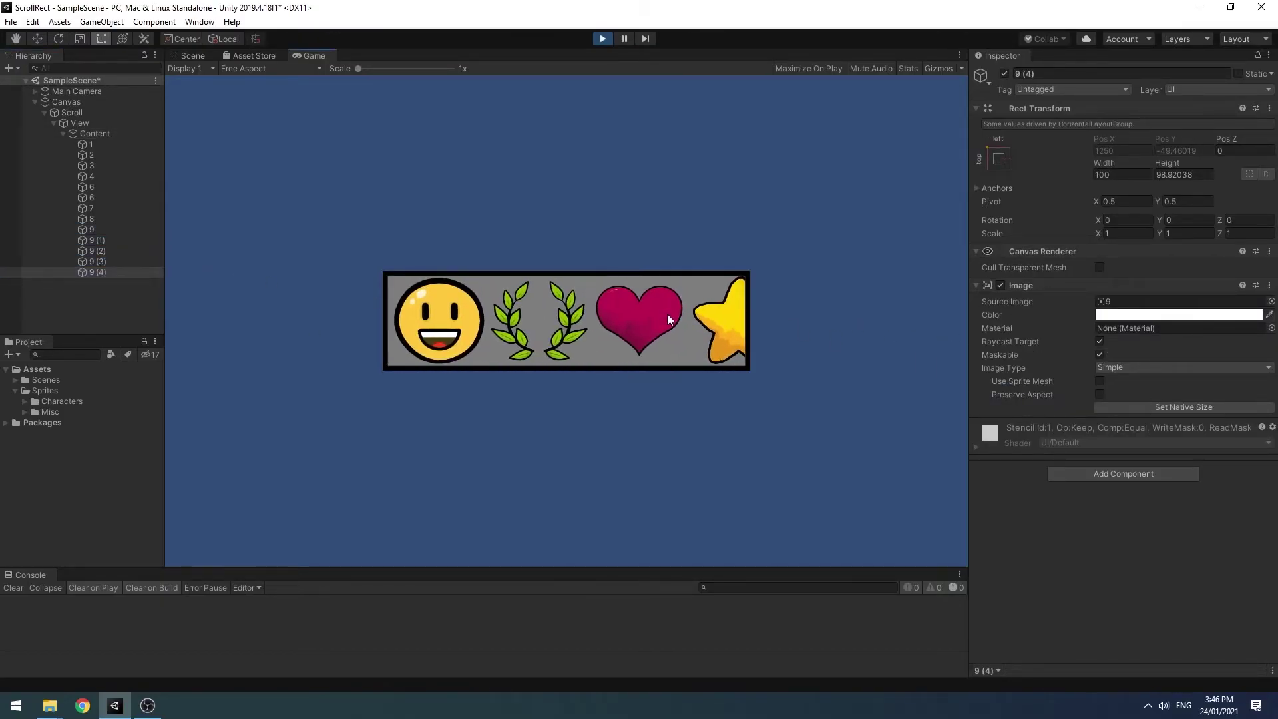
pyautogui.moveTo(667, 313); pyautogui.dragTo(322, 331)
pyautogui.moveTo(678, 326); pyautogui.dragTo(466, 330)
pyautogui.moveTo(682, 325); pyautogui.dragTo(928, 333)
pyautogui.moveTo(619, 315); pyautogui.dragTo(591, 359)
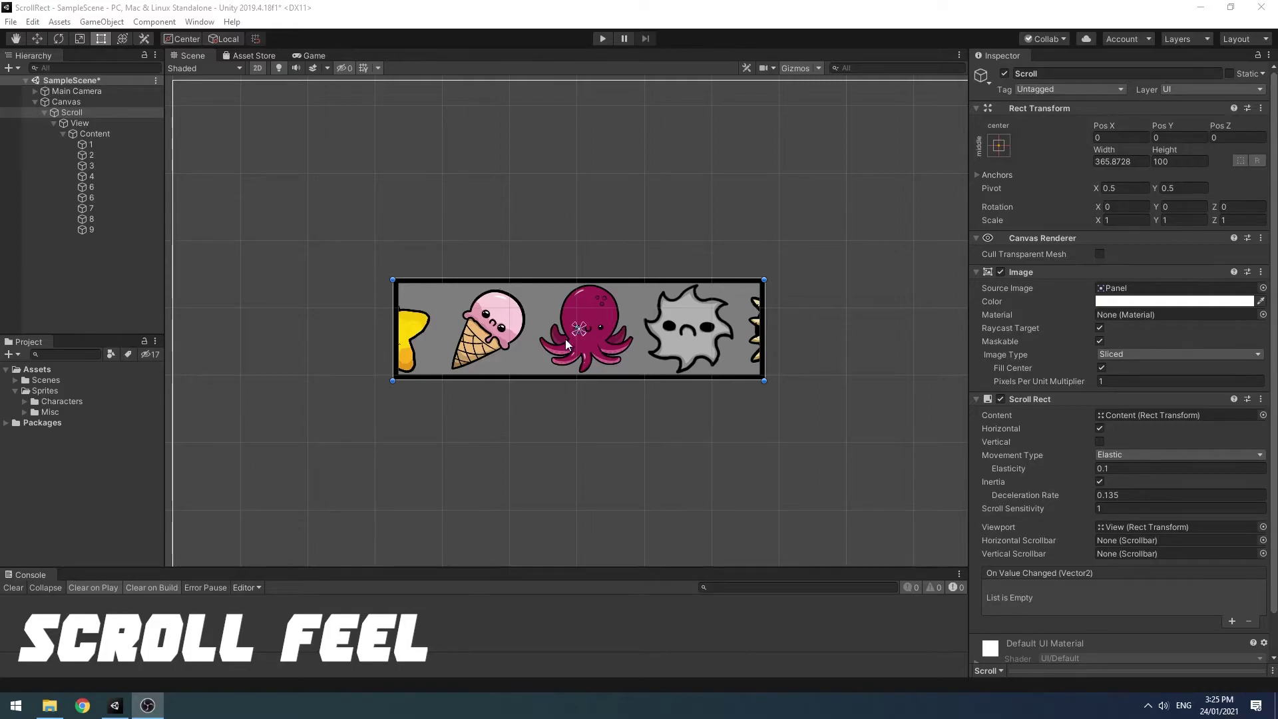
# Step: Run the game and test the strip's bounce while raising Scroll Rect Elasticity stepwise to 1.26
pyautogui.click(602, 38)
pyautogui.moveTo(490, 309); pyautogui.dragTo(695, 325)
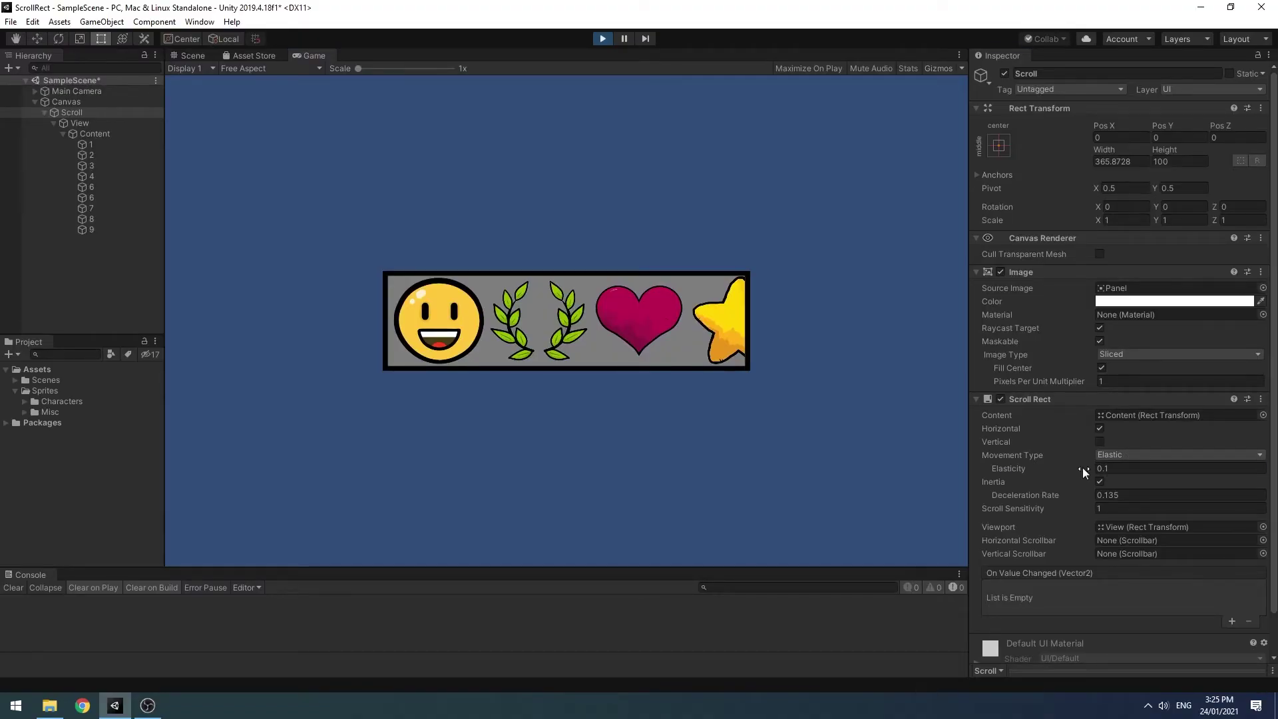
pyautogui.moveTo(1082, 467); pyautogui.dragTo(1088, 467)
pyautogui.moveTo(576, 331); pyautogui.dragTo(531, 324)
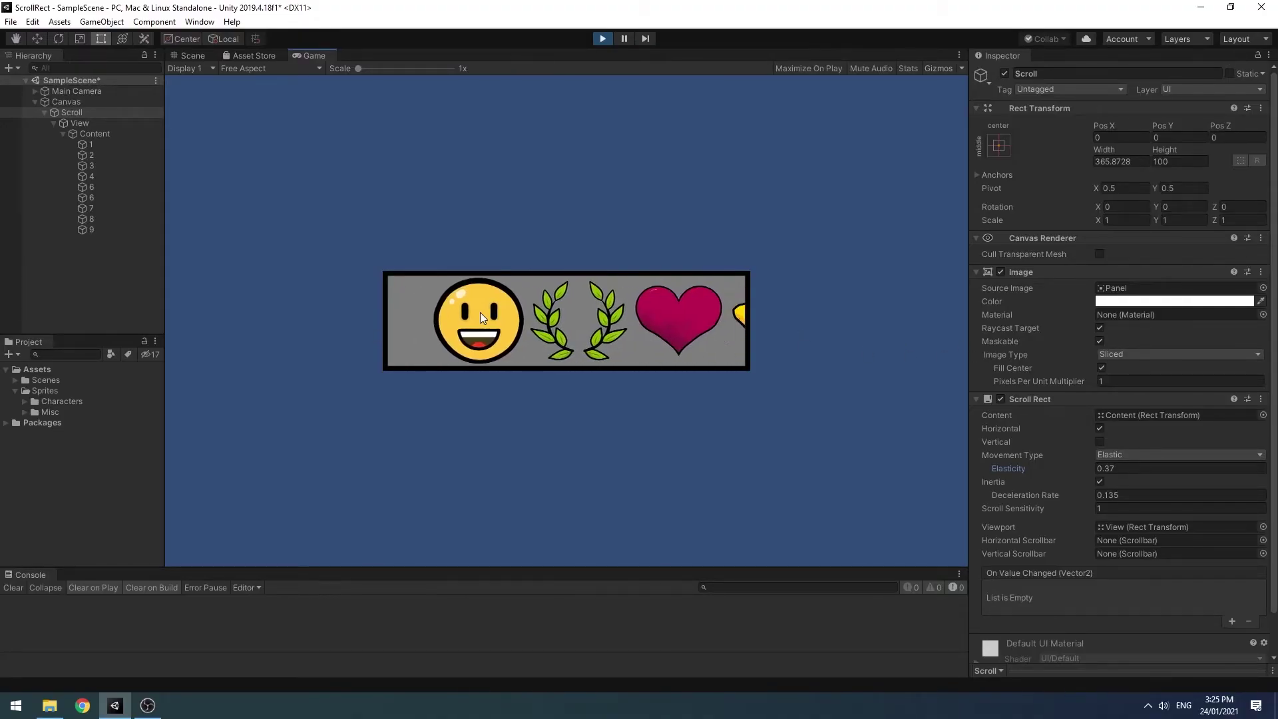
pyautogui.moveTo(1091, 466)
pyautogui.mouseDown()
pyautogui.moveTo(1080, 465)
pyautogui.moveTo(1091, 468)
pyautogui.mouseUp()
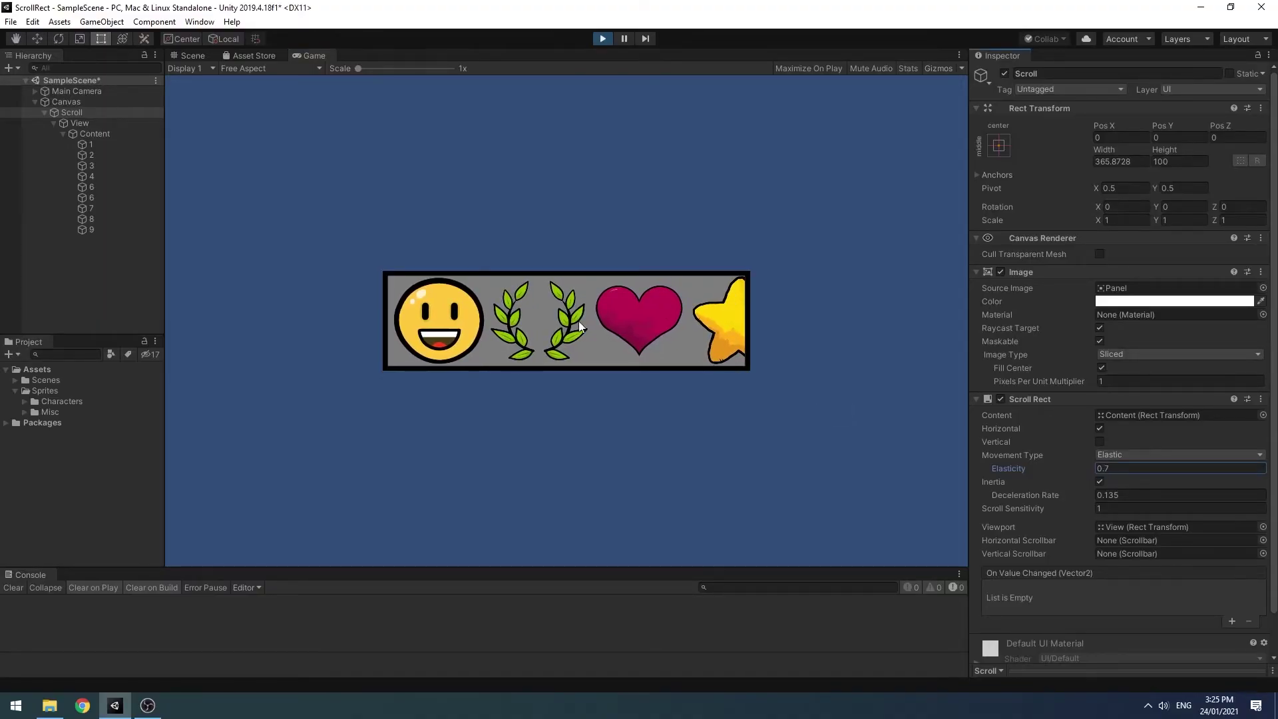
pyautogui.moveTo(578, 321); pyautogui.dragTo(692, 326)
pyautogui.moveTo(1076, 468); pyautogui.dragTo(1085, 468)
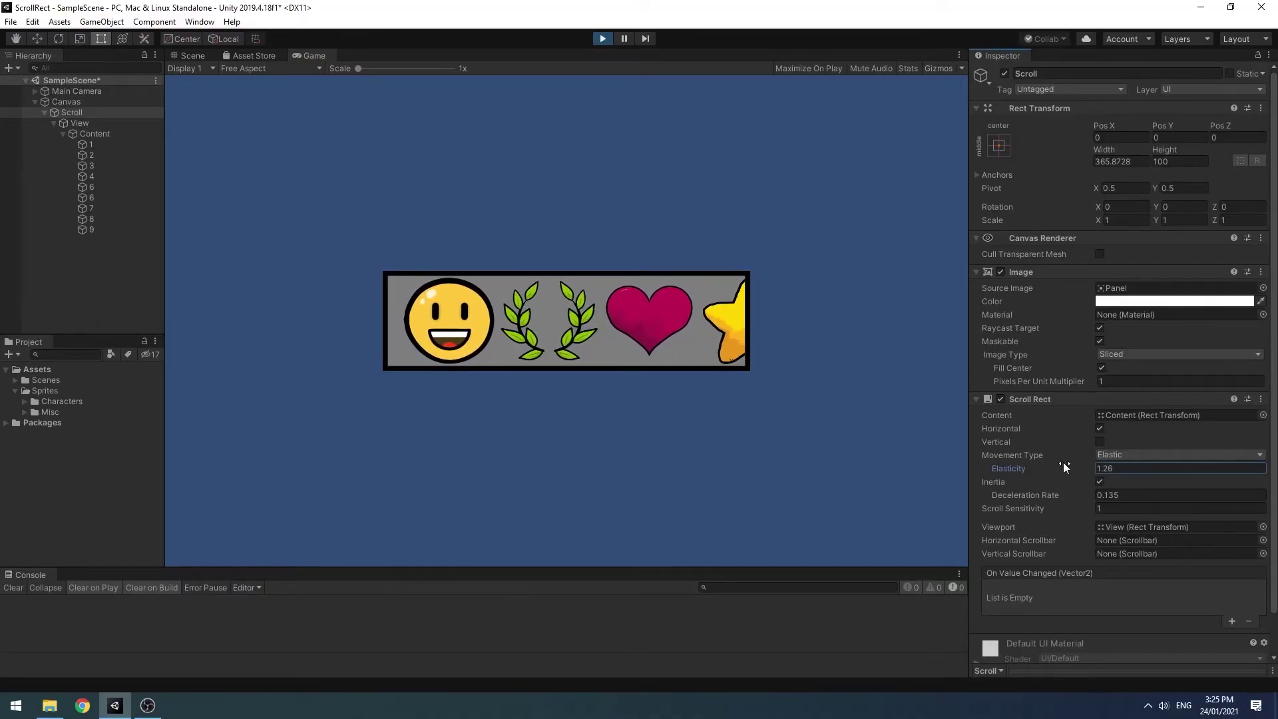
pyautogui.moveTo(506, 320); pyautogui.dragTo(593, 322)
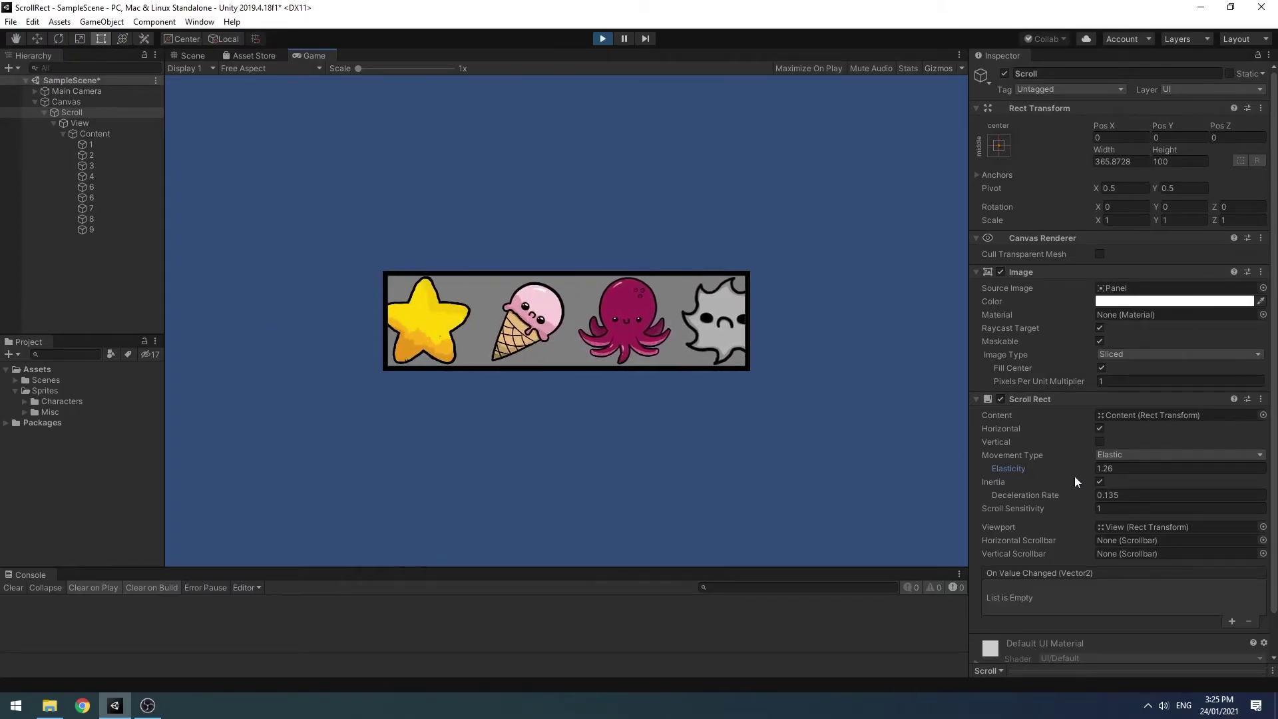
# Step: Set Elasticity back to 0.1
pyautogui.click(1129, 468)
pyautogui.write('0.1')
pyautogui.press('Return')
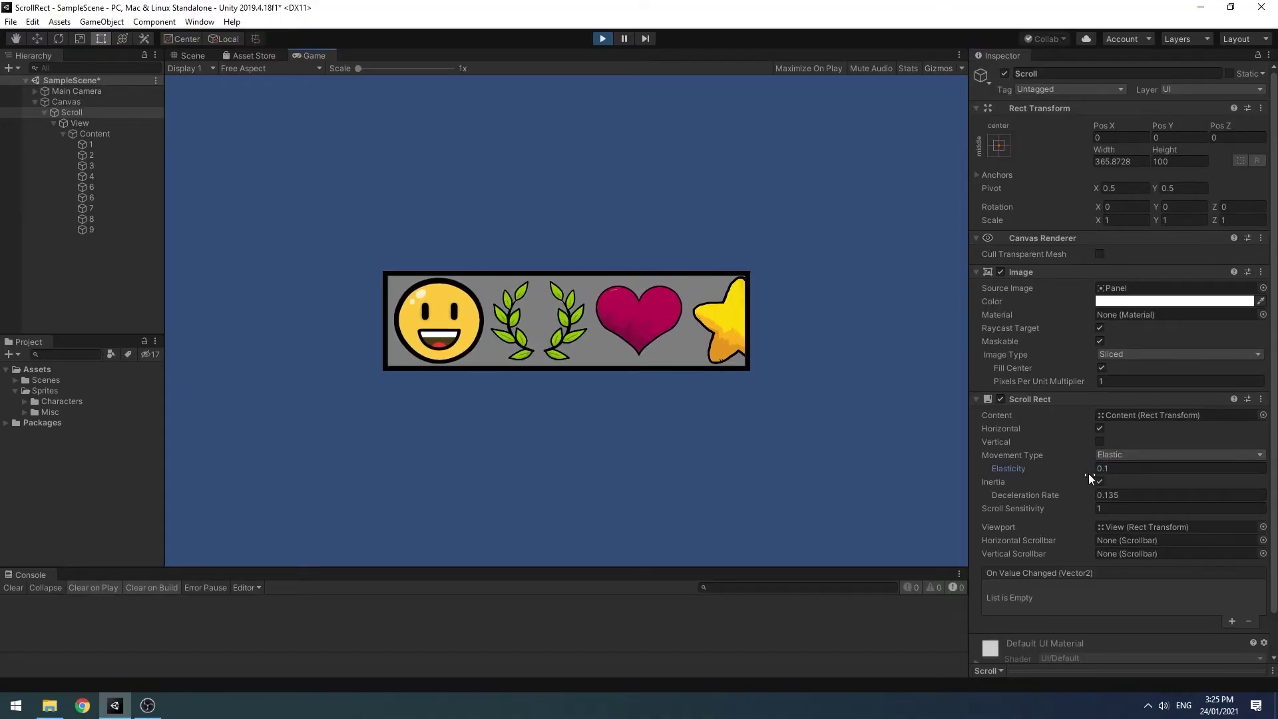
# Step: Switch Movement Type to Unrestricted and test the strip's free scrolling and inertia
pyautogui.click(1113, 457)
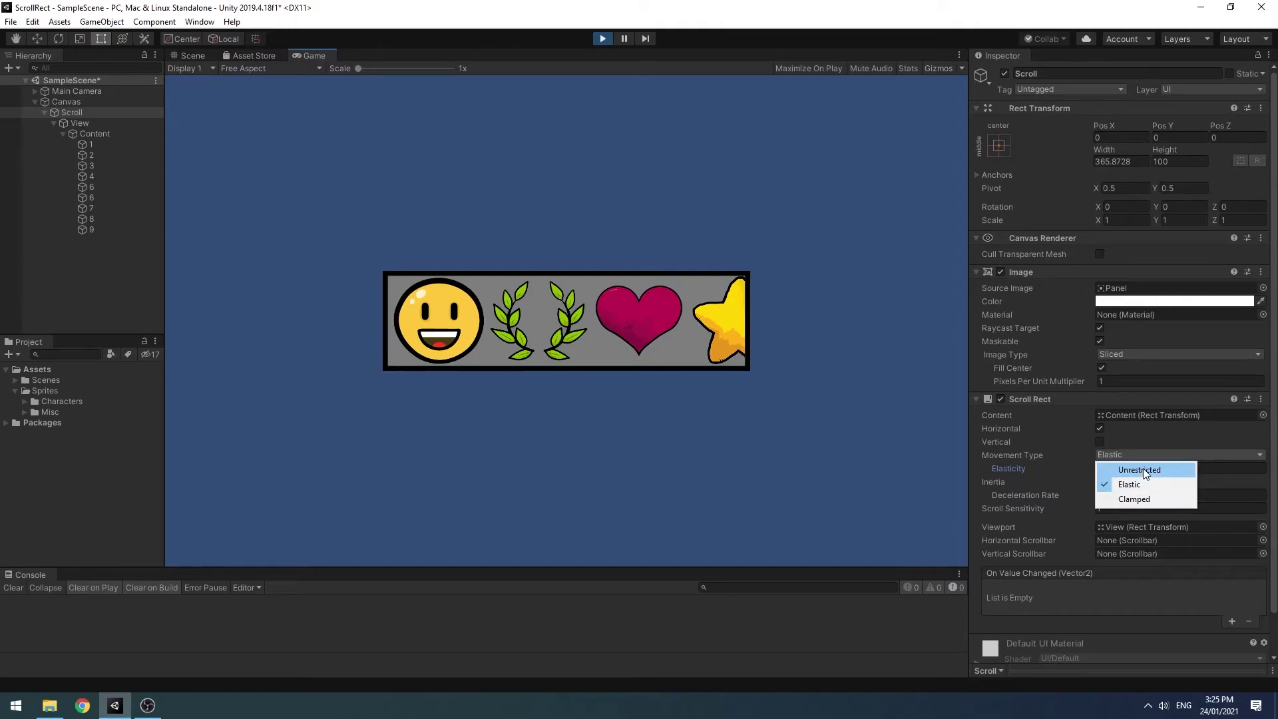
pyautogui.click(1125, 467)
pyautogui.moveTo(542, 322); pyautogui.dragTo(786, 329)
pyautogui.moveTo(668, 335); pyautogui.dragTo(619, 331)
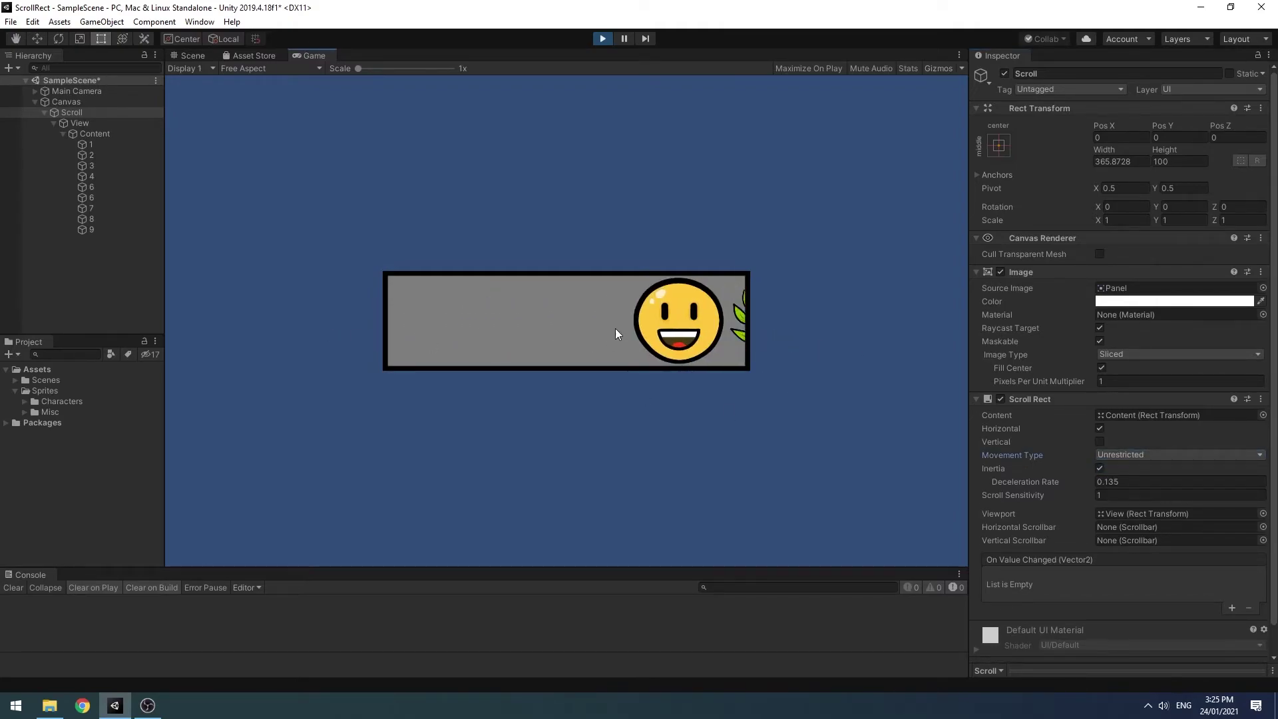
pyautogui.moveTo(450, 321); pyautogui.dragTo(586, 326)
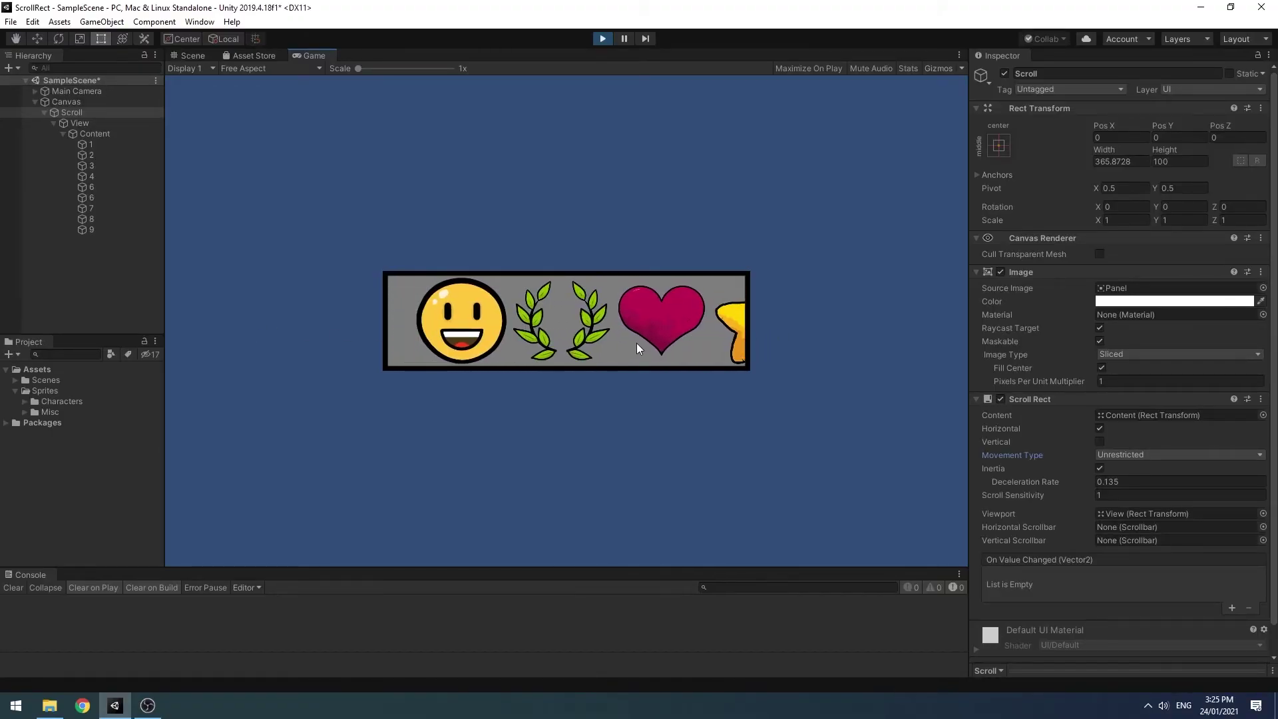
# Step: Try Clamped movement, then restore Elastic and scroll the strip back to the first icons
pyautogui.click(1127, 455)
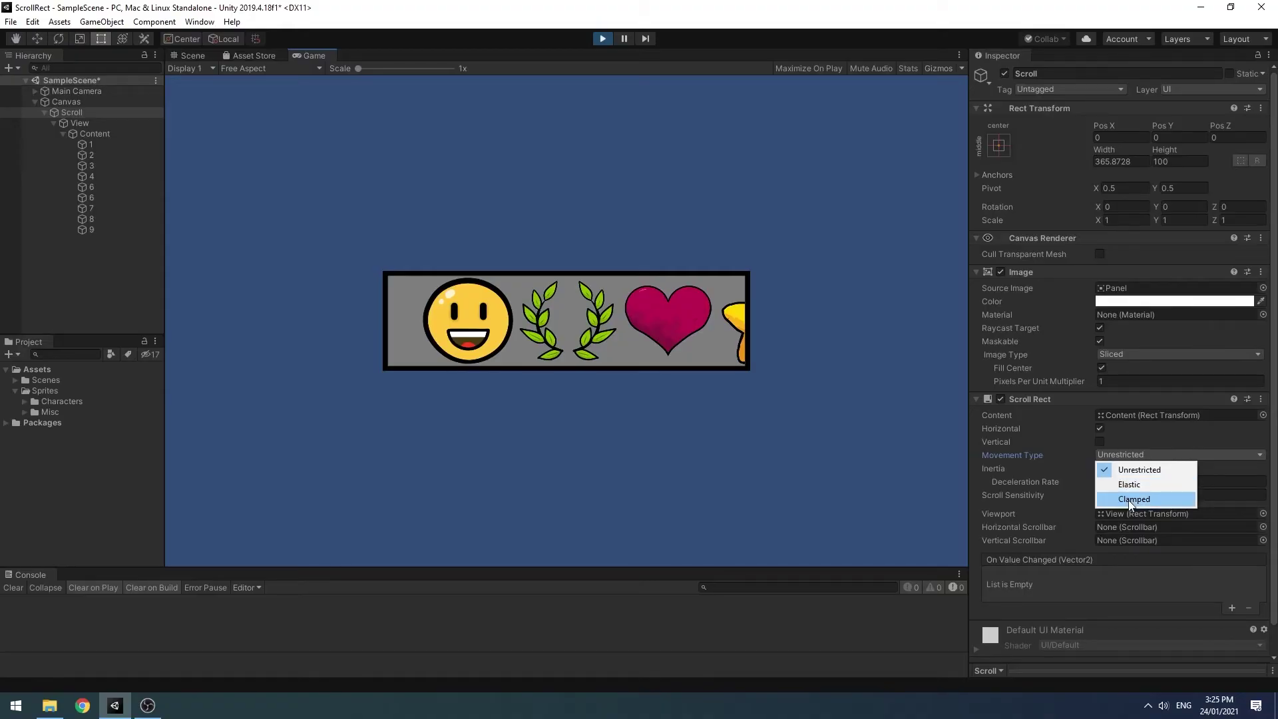
pyautogui.click(1128, 501)
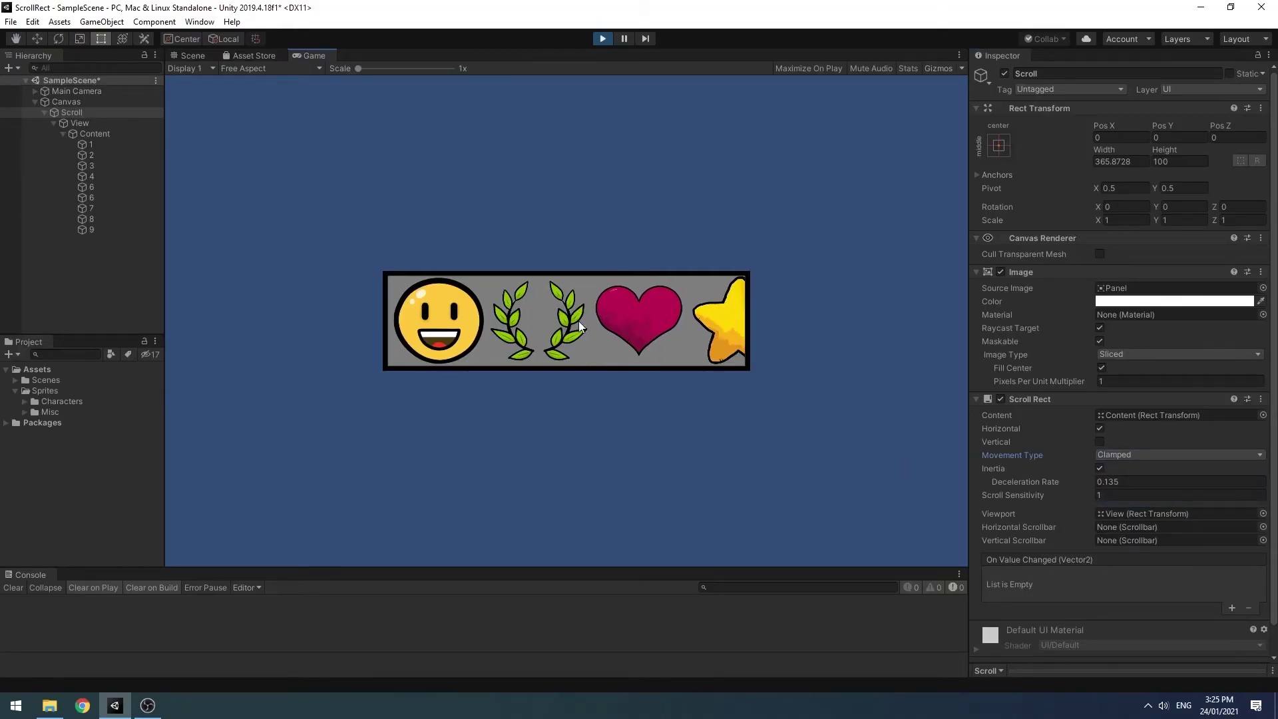
pyautogui.moveTo(525, 326); pyautogui.dragTo(183, 317)
pyautogui.click(1162, 455)
pyautogui.click(1131, 480)
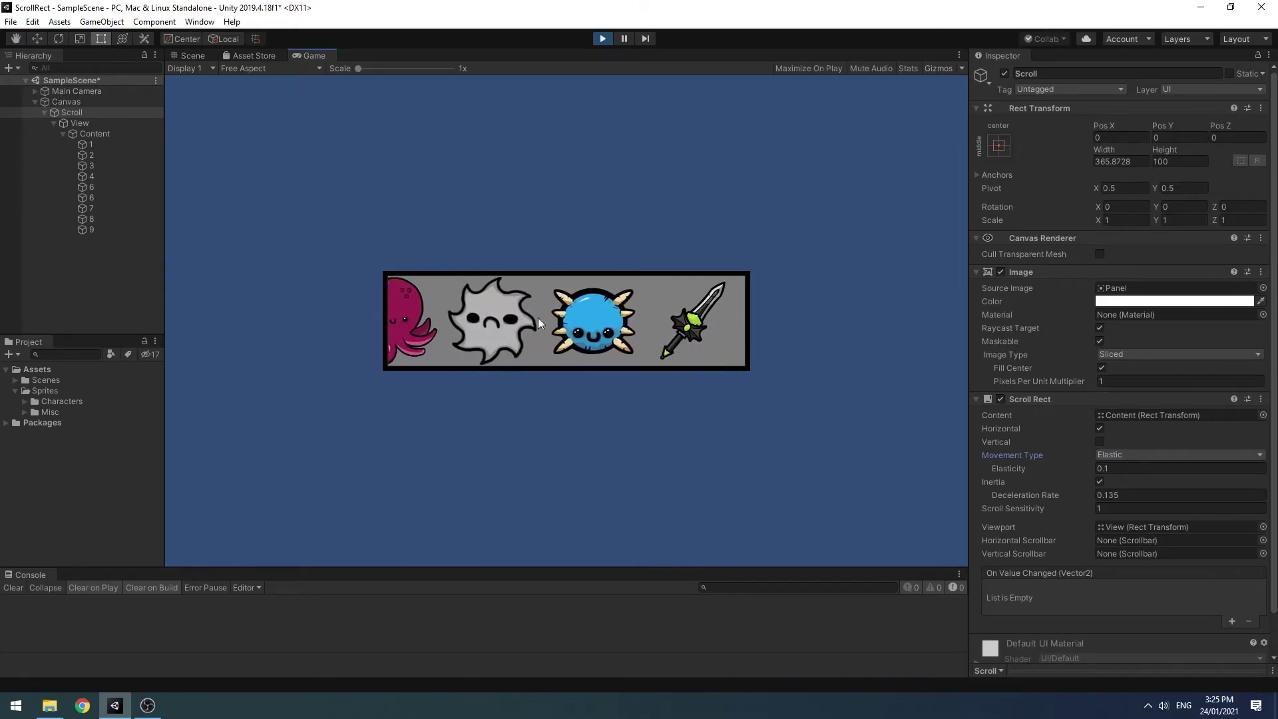
pyautogui.moveTo(538, 318); pyautogui.dragTo(877, 371)
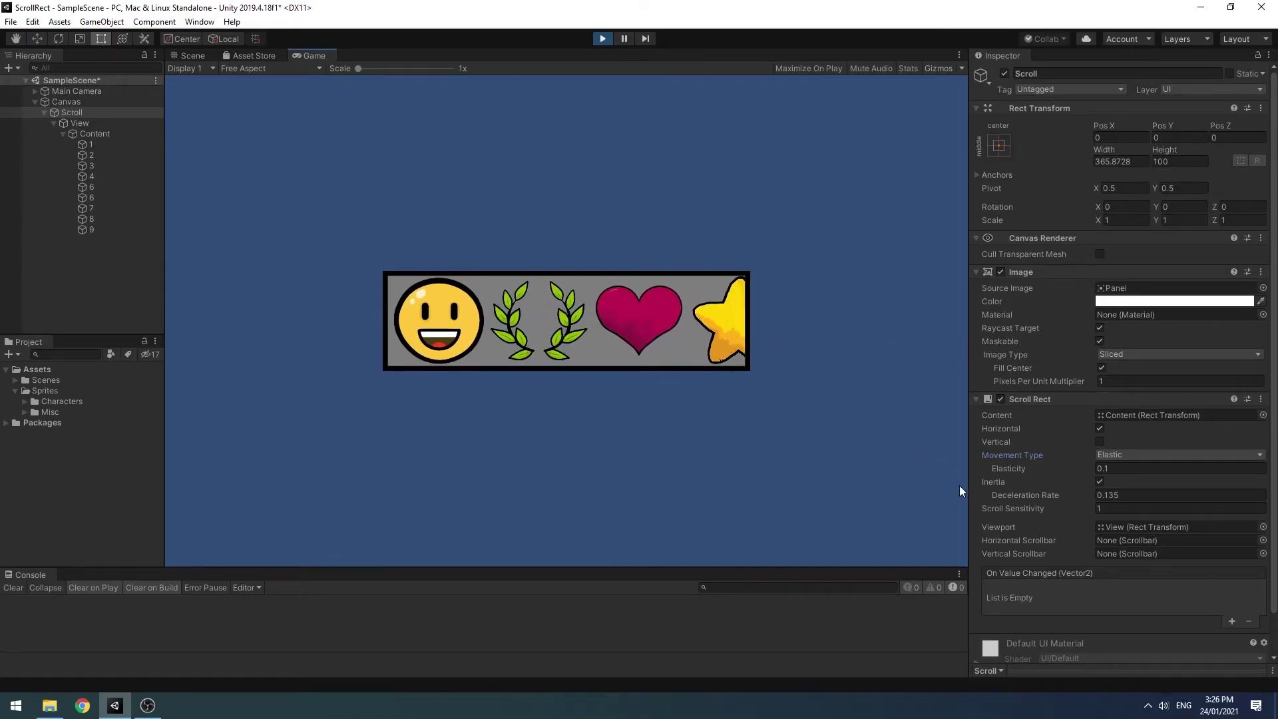
# Step: Stop Play mode, add a UI Scroll View under Canvas, and move the Scroll icon strip above it
pyautogui.click(604, 38)
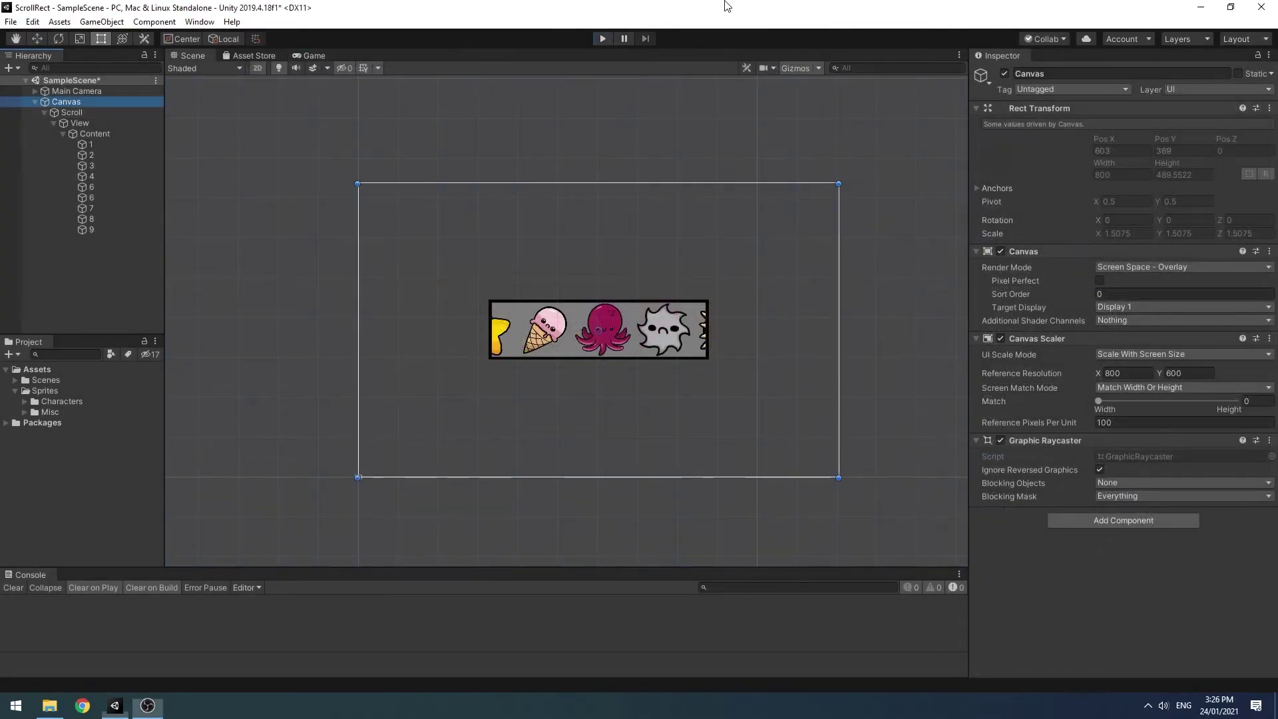
pyautogui.scroll(3, 687, 349)
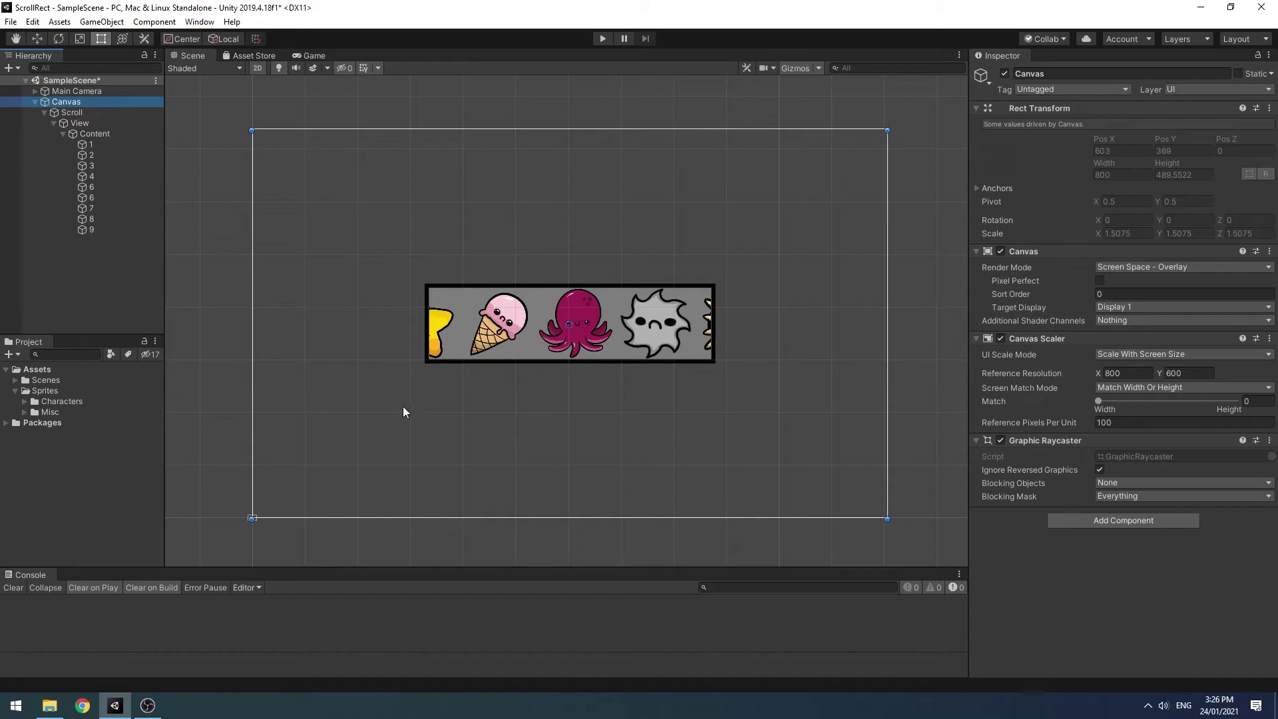
pyautogui.rightClick(71, 101)
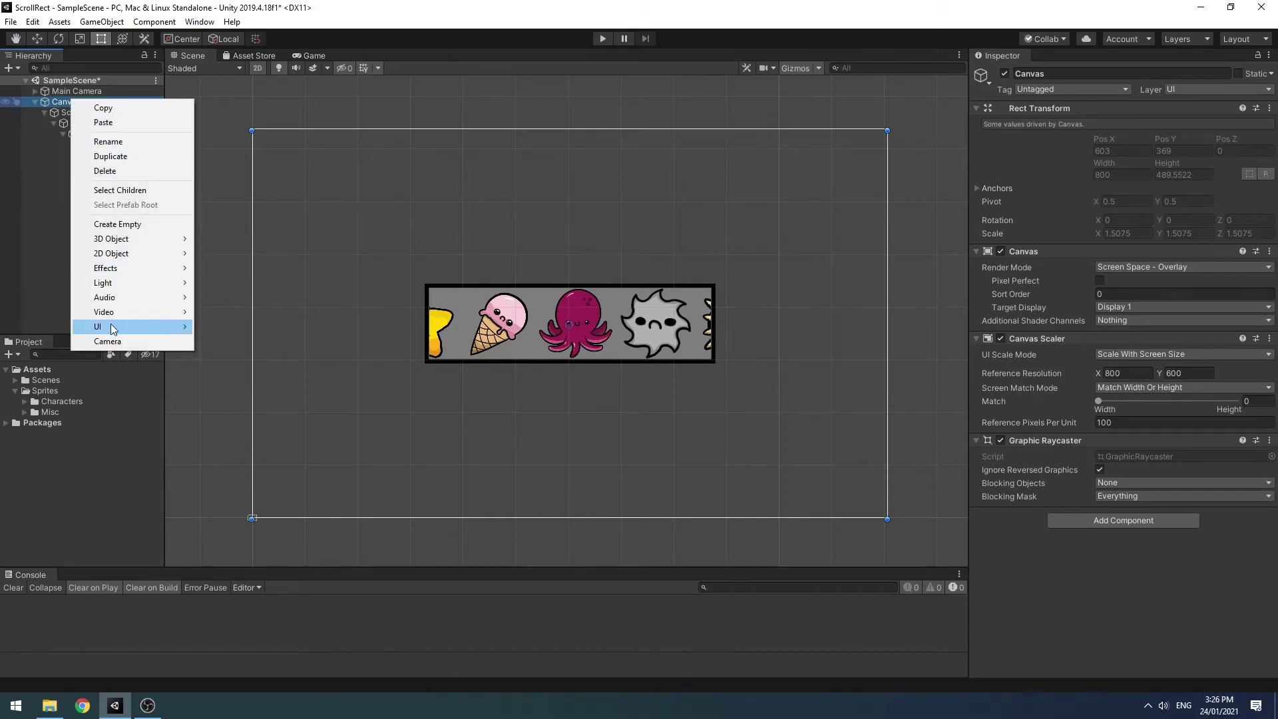
pyautogui.moveTo(109, 326)
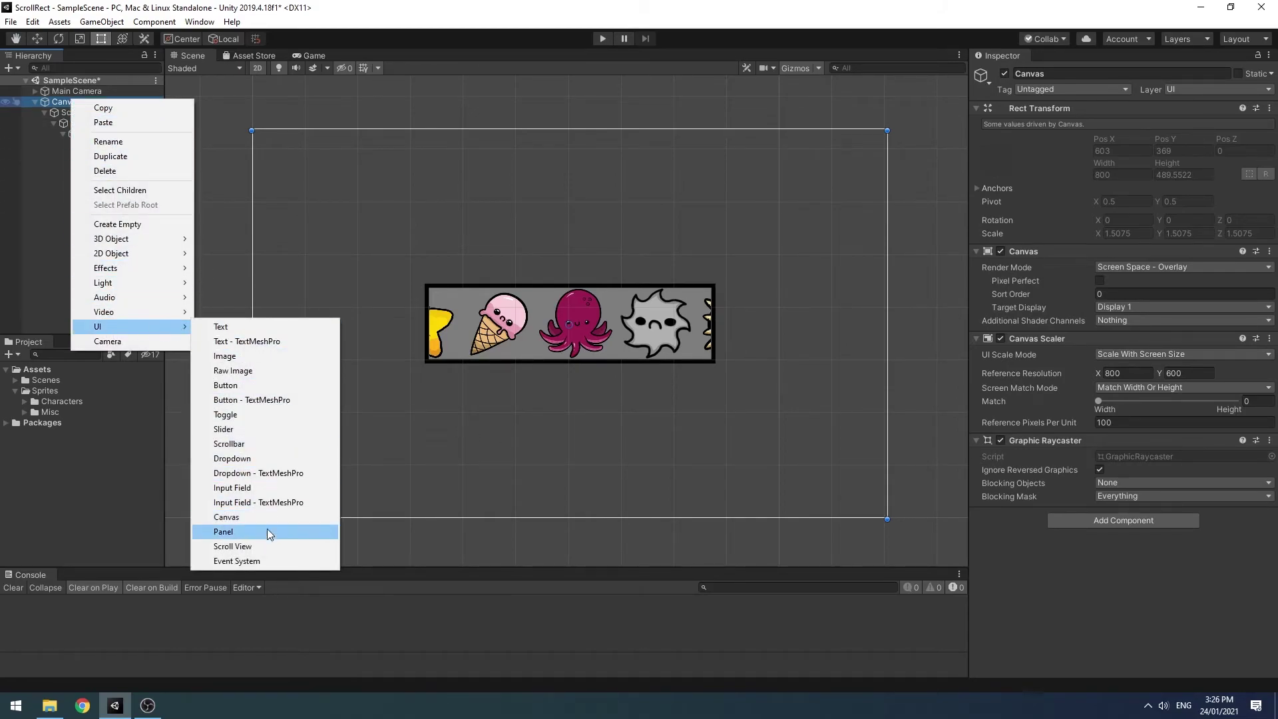
pyautogui.click(262, 548)
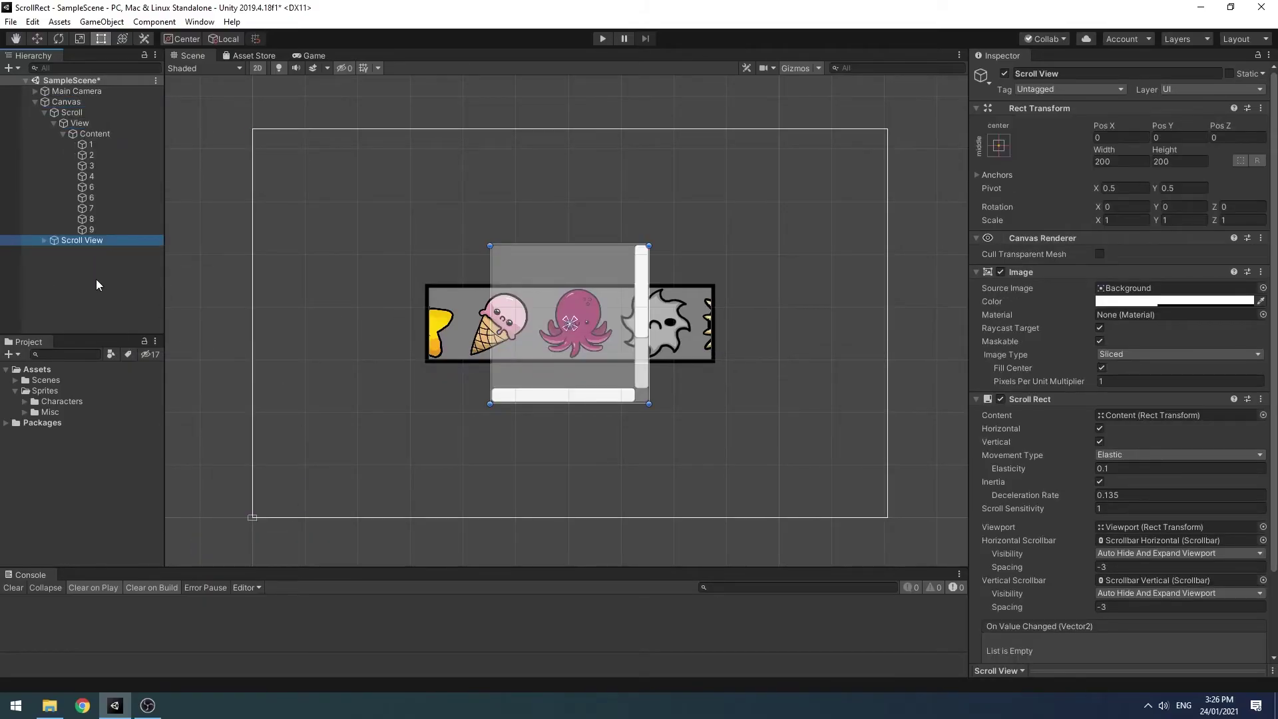
pyautogui.click(78, 112)
pyautogui.moveTo(672, 322); pyautogui.dragTo(683, 174)
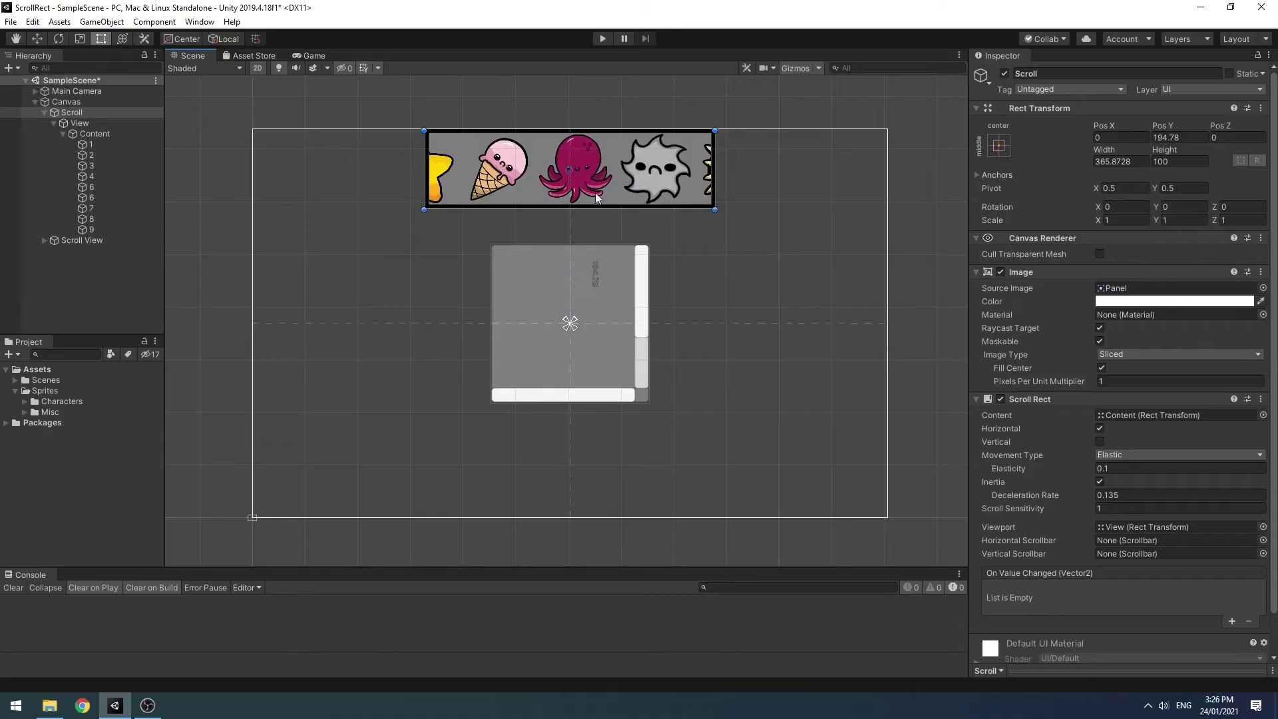
# Step: Expand the new Scroll View and inspect its horizontal and vertical scrollbars
pyautogui.click(50, 240)
pyautogui.click(44, 240)
pyautogui.click(106, 261)
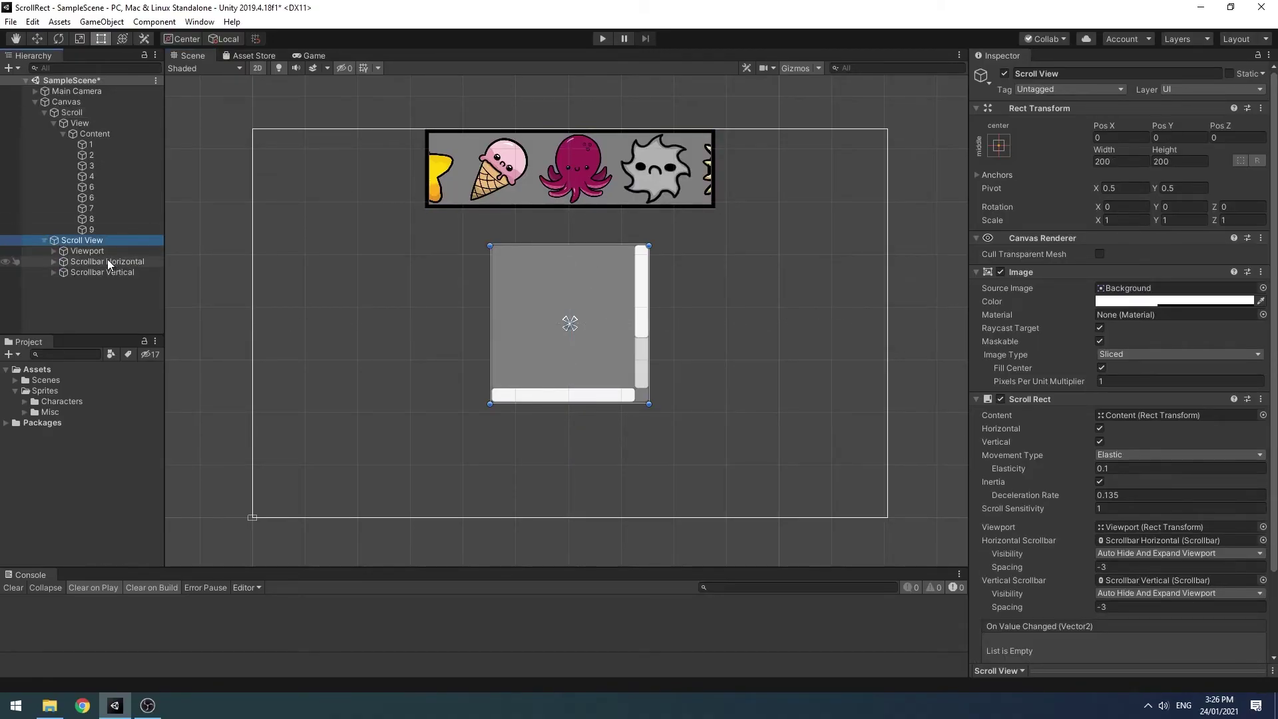
pyautogui.click(97, 272)
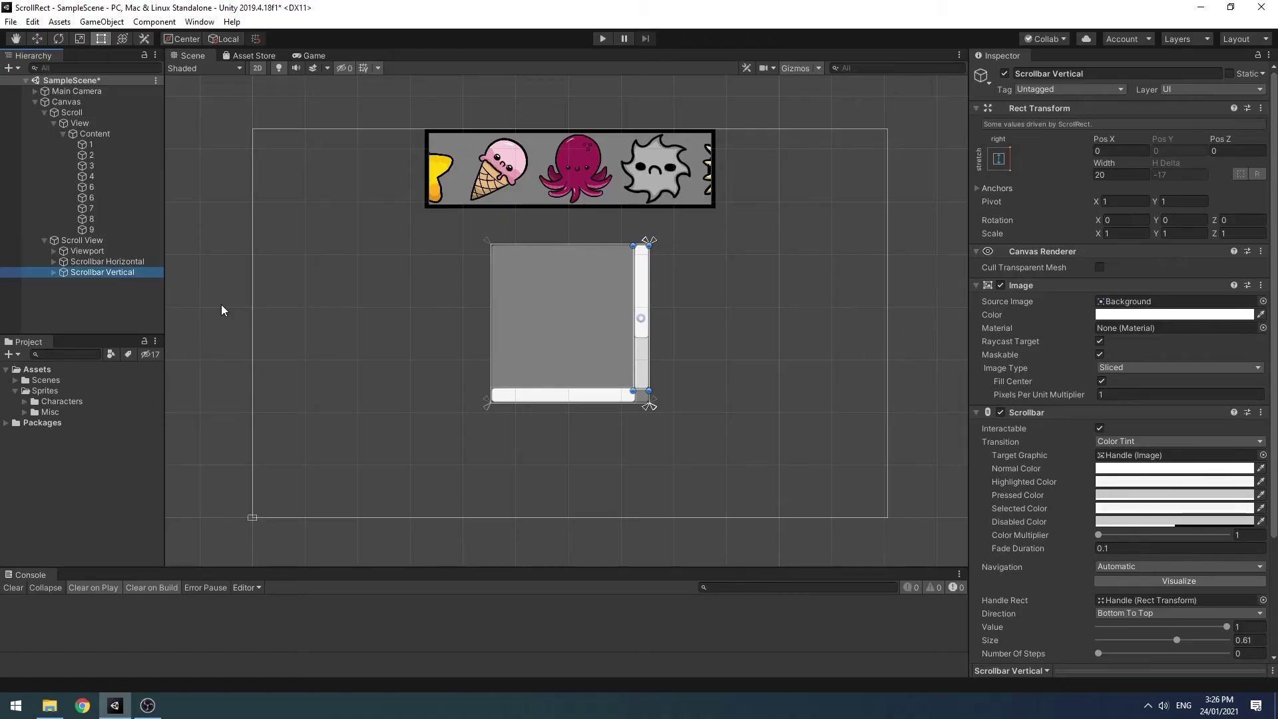
pyautogui.scroll(2, 632, 143)
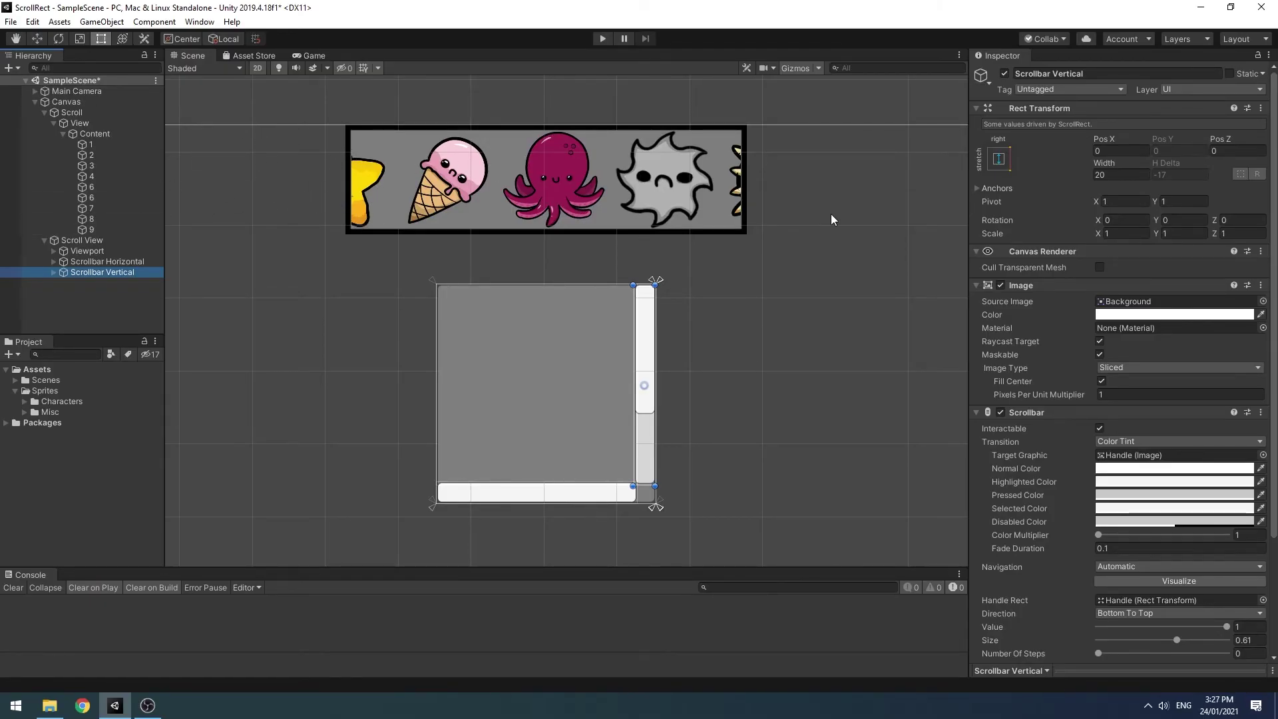
pyautogui.scroll(-2, 792, 326)
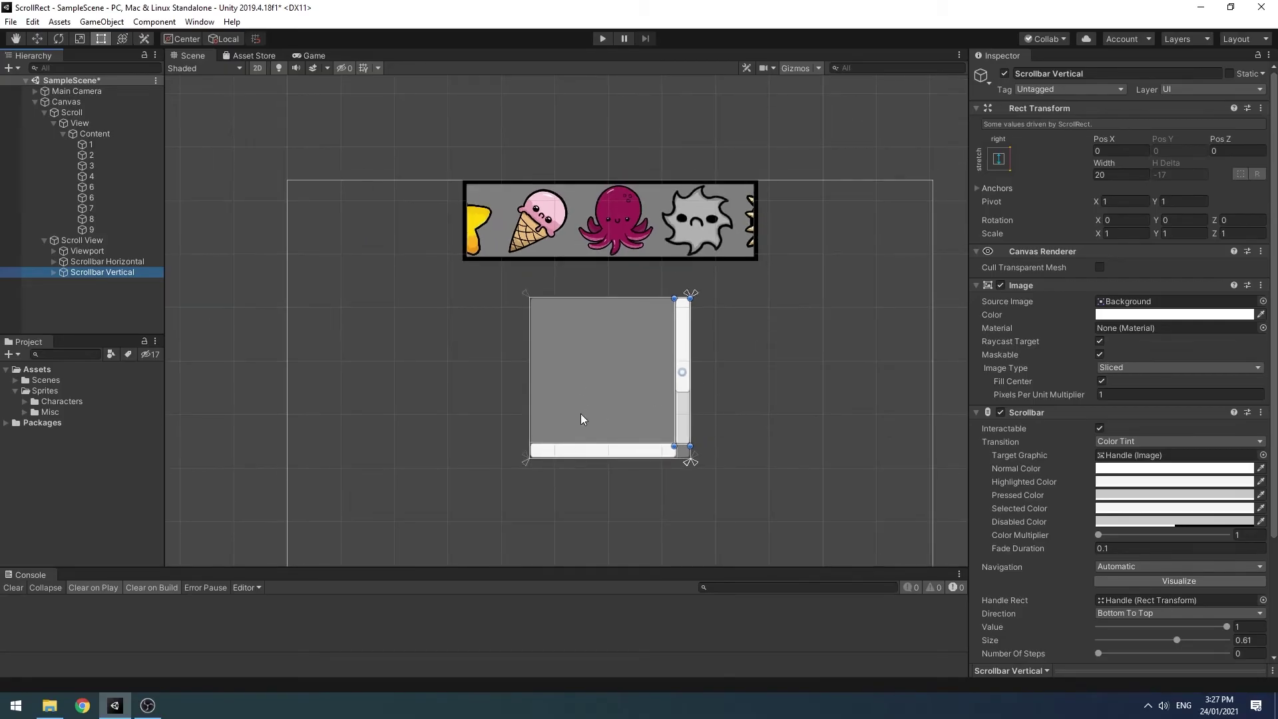
pyautogui.click(612, 377)
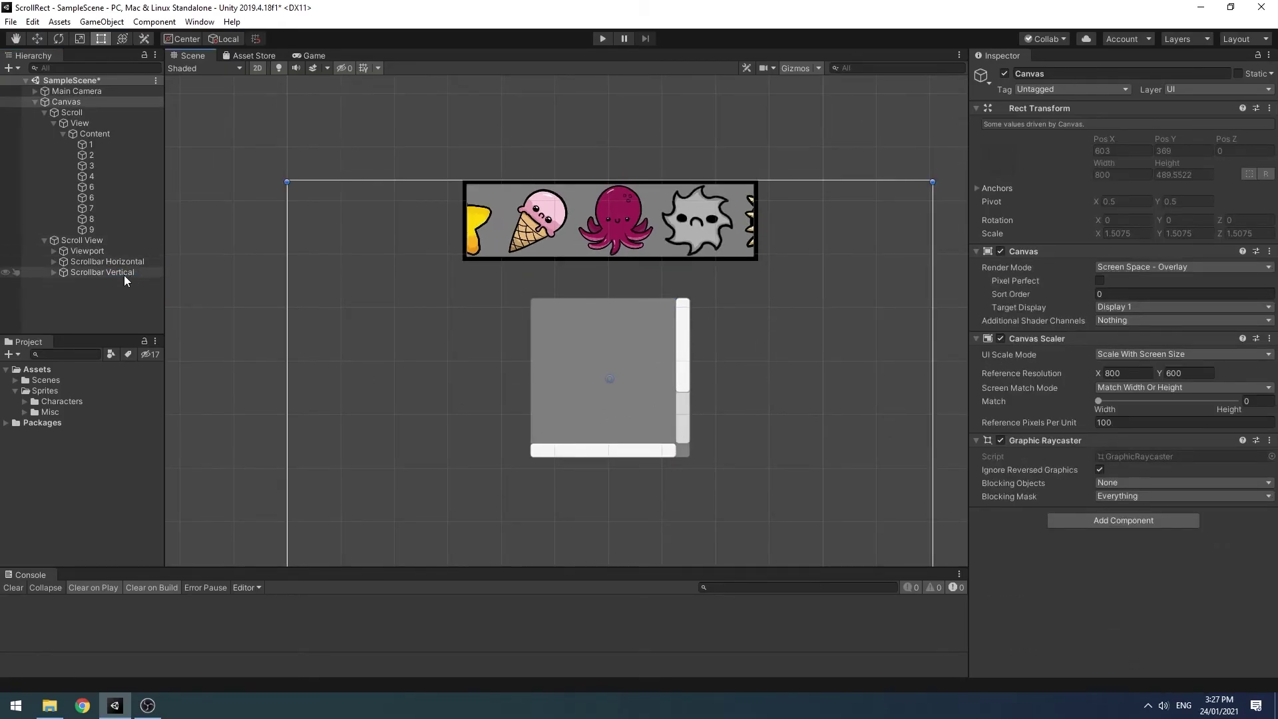
pyautogui.click(94, 242)
# Step: Replace the Viewport's empty Content with a duplicate of the icon row's Content
pyautogui.click(53, 250)
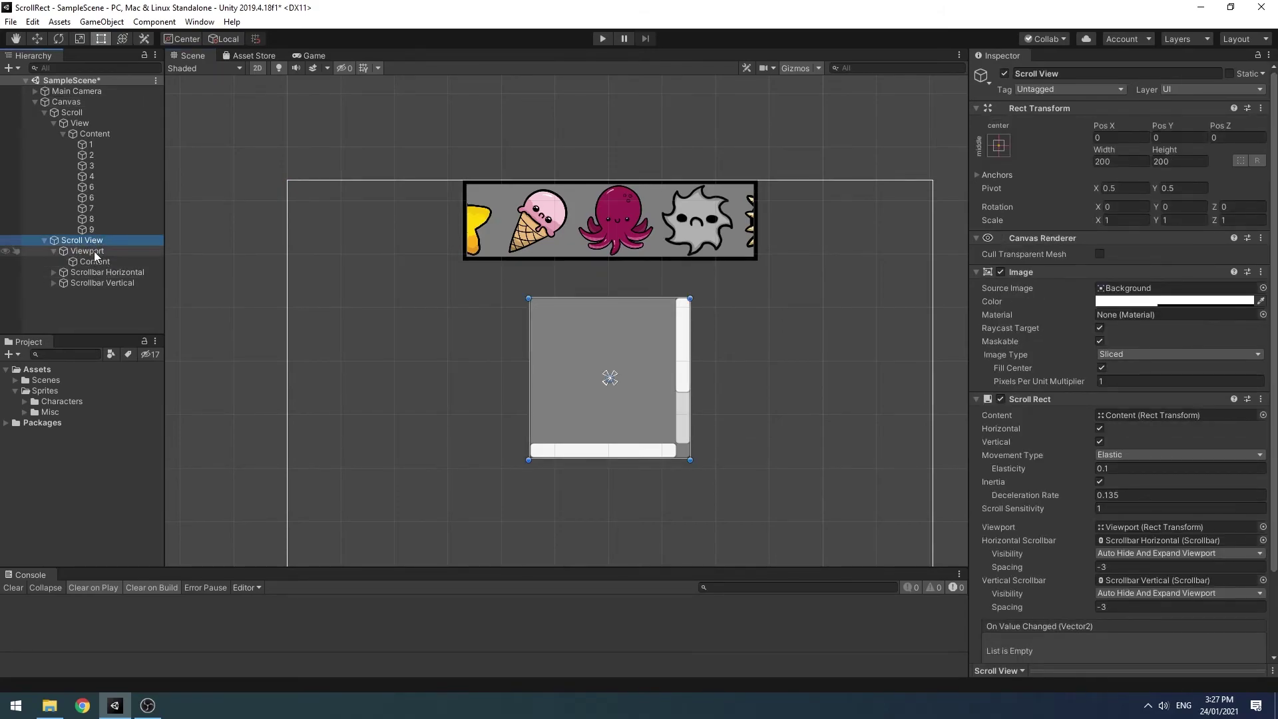
pyautogui.click(70, 252)
pyautogui.click(106, 262)
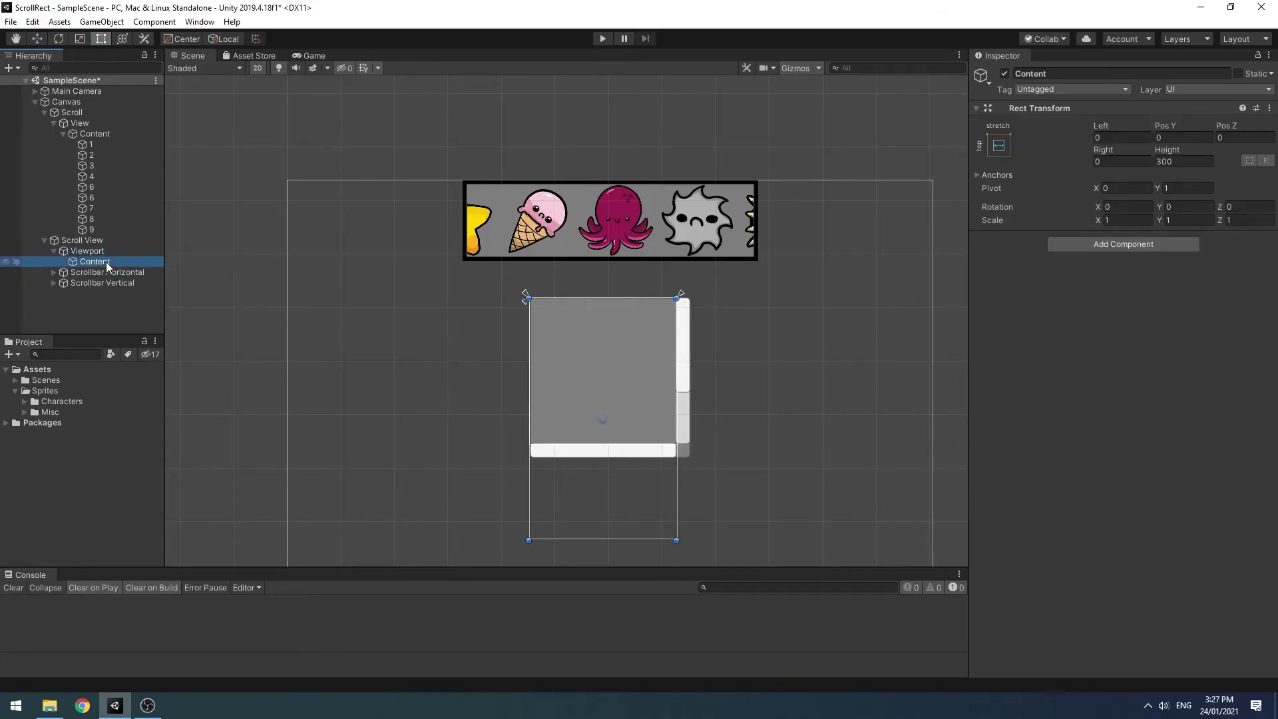
pyautogui.click(98, 134)
pyautogui.hotkey('ctrl', 'd')
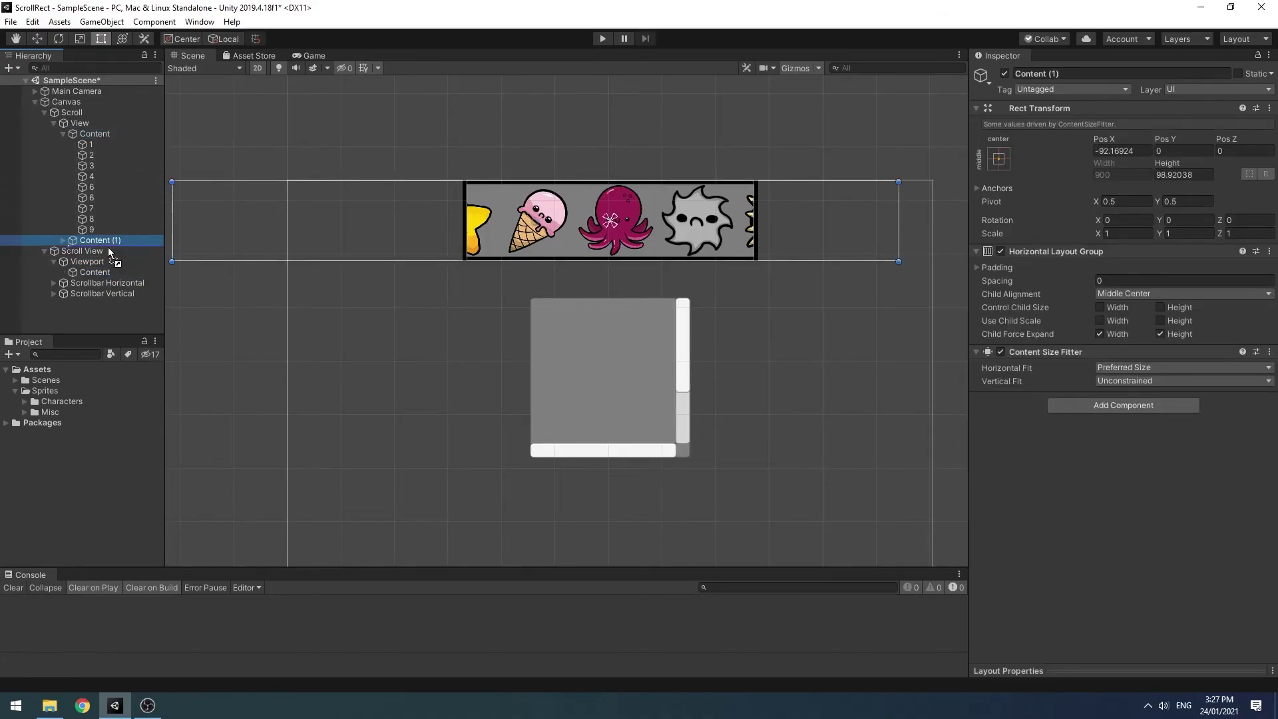
pyautogui.moveTo(108, 246); pyautogui.dragTo(97, 261)
pyautogui.click(105, 261)
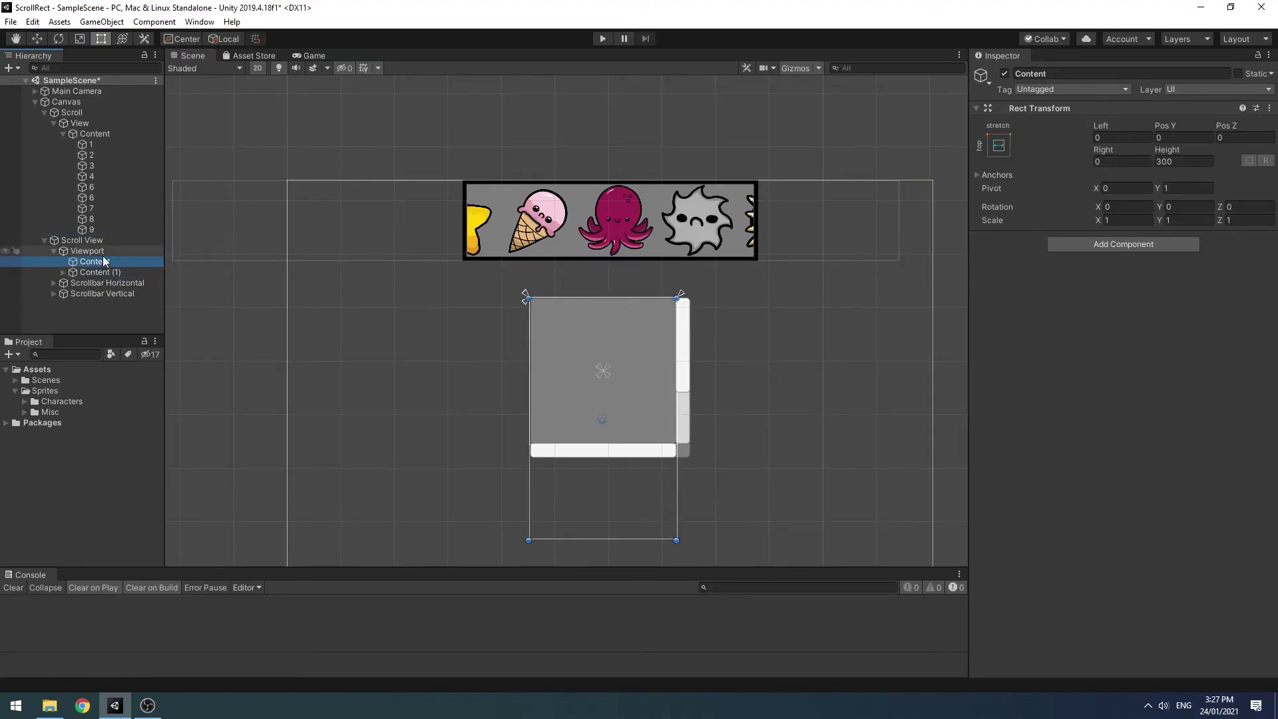
pyautogui.press('Delete')
# Step: Anchor Content (1) middle-center and assign it as the Scroll Rect's Content
pyautogui.click(91, 259)
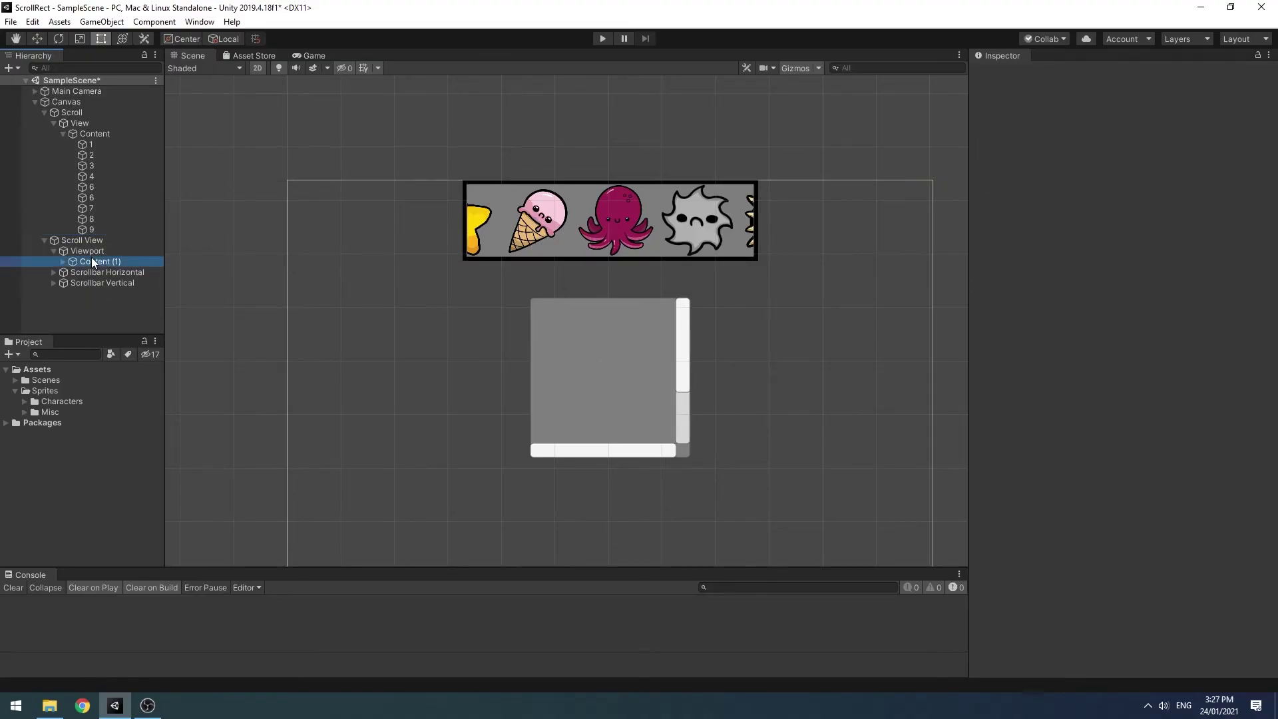
pyautogui.click(999, 159)
pyautogui.keyDown('alt'); pyautogui.click(1074, 291); pyautogui.keyUp('alt')
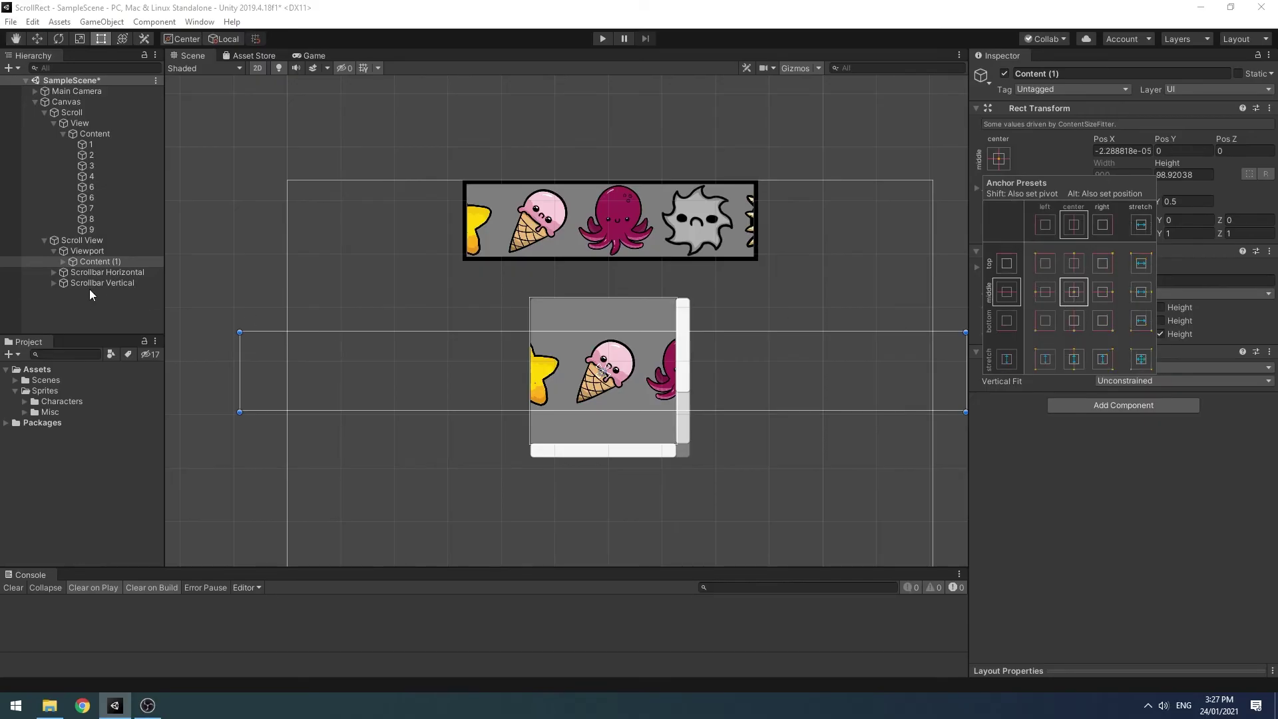
pyautogui.click(94, 242)
pyautogui.click(93, 243)
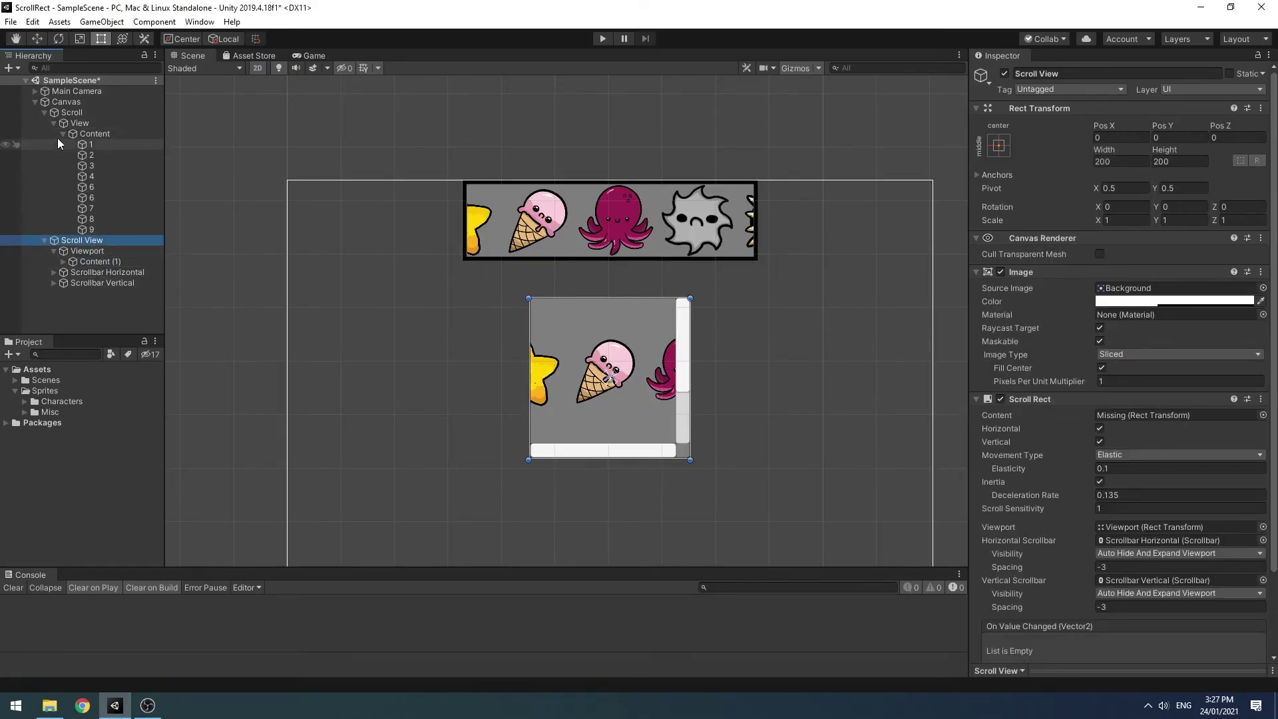
pyautogui.moveTo(94, 261); pyautogui.dragTo(1145, 420)
# Step: Run the scene and drag the duplicated icon row left and right
pyautogui.click(603, 38)
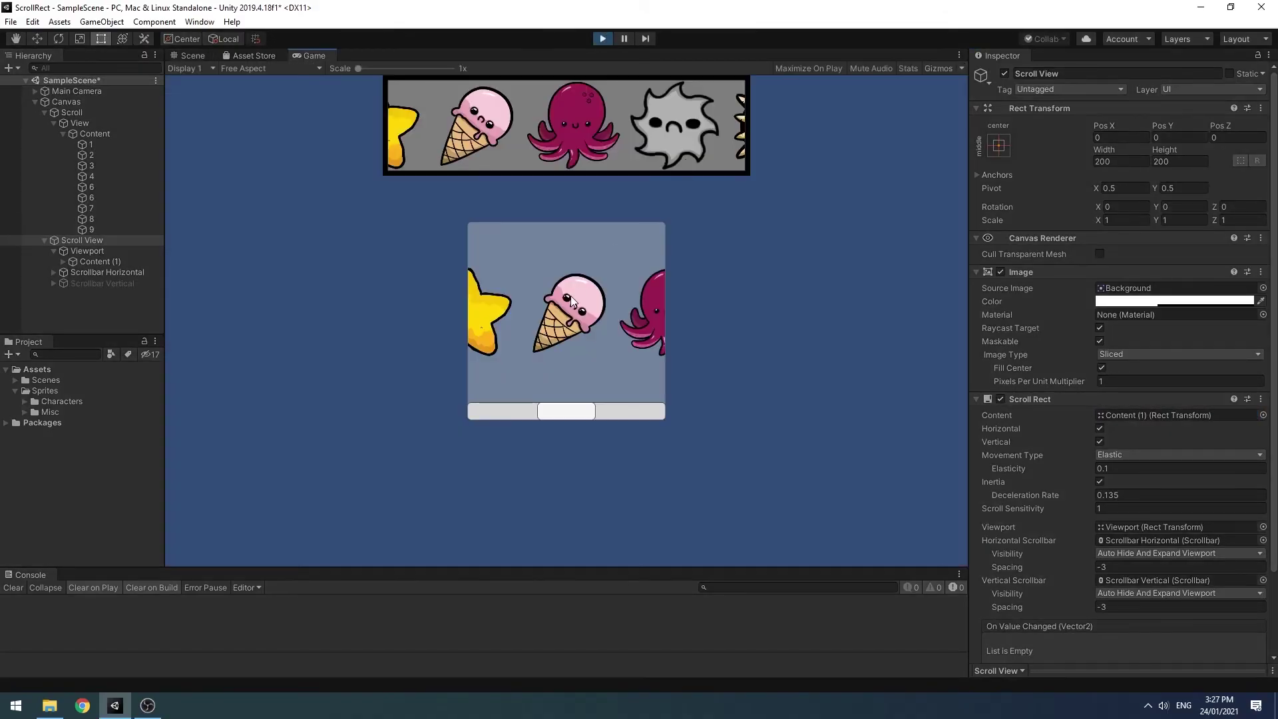
pyautogui.moveTo(570, 295); pyautogui.dragTo(457, 328)
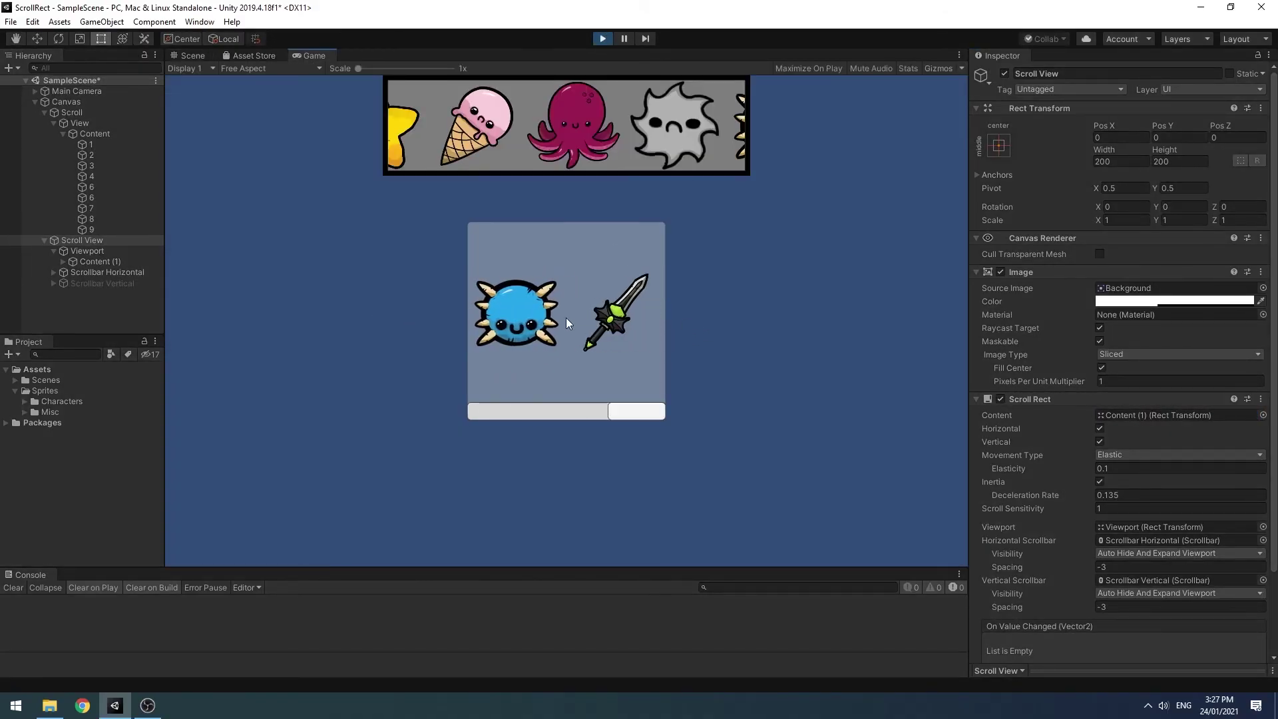
pyautogui.moveTo(597, 328); pyautogui.dragTo(850, 333)
pyautogui.moveTo(629, 321); pyautogui.dragTo(457, 313)
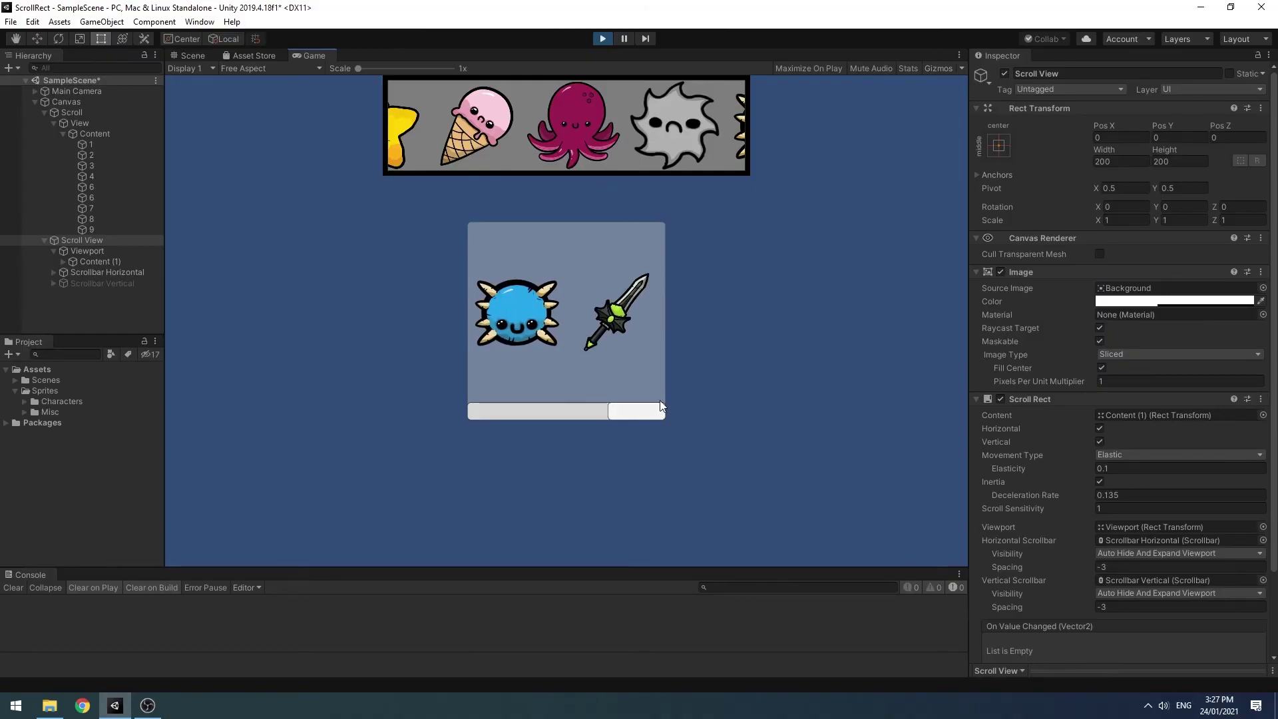
pyautogui.moveTo(656, 313); pyautogui.dragTo(796, 313)
pyautogui.moveTo(561, 305); pyautogui.dragTo(466, 293)
# Step: Uncheck Vertical on the Scroll View's Scroll Rect and test scrolling both icon strips
pyautogui.click(1100, 441)
pyautogui.moveTo(591, 301); pyautogui.dragTo(913, 322)
pyautogui.moveTo(629, 310); pyautogui.dragTo(429, 326)
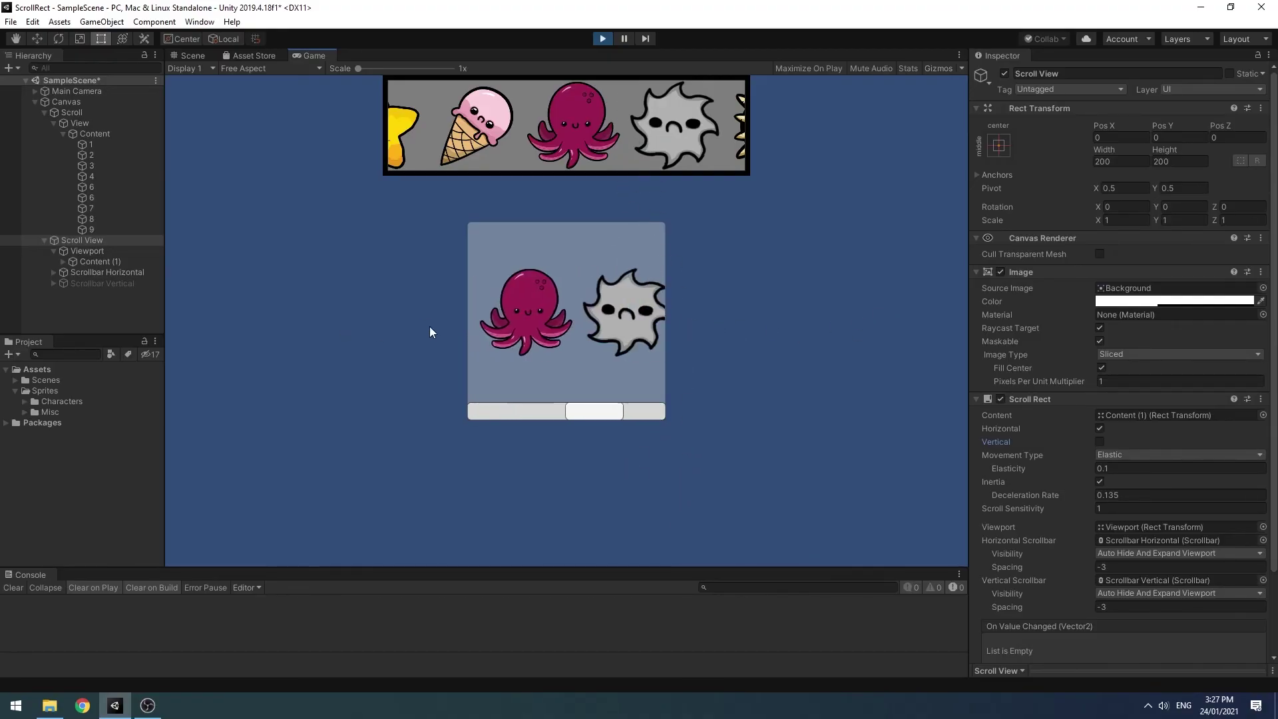
pyautogui.moveTo(526, 317); pyautogui.dragTo(688, 322)
pyautogui.moveTo(593, 162); pyautogui.dragTo(943, 134)
pyautogui.moveTo(626, 121); pyautogui.dragTo(804, 212)
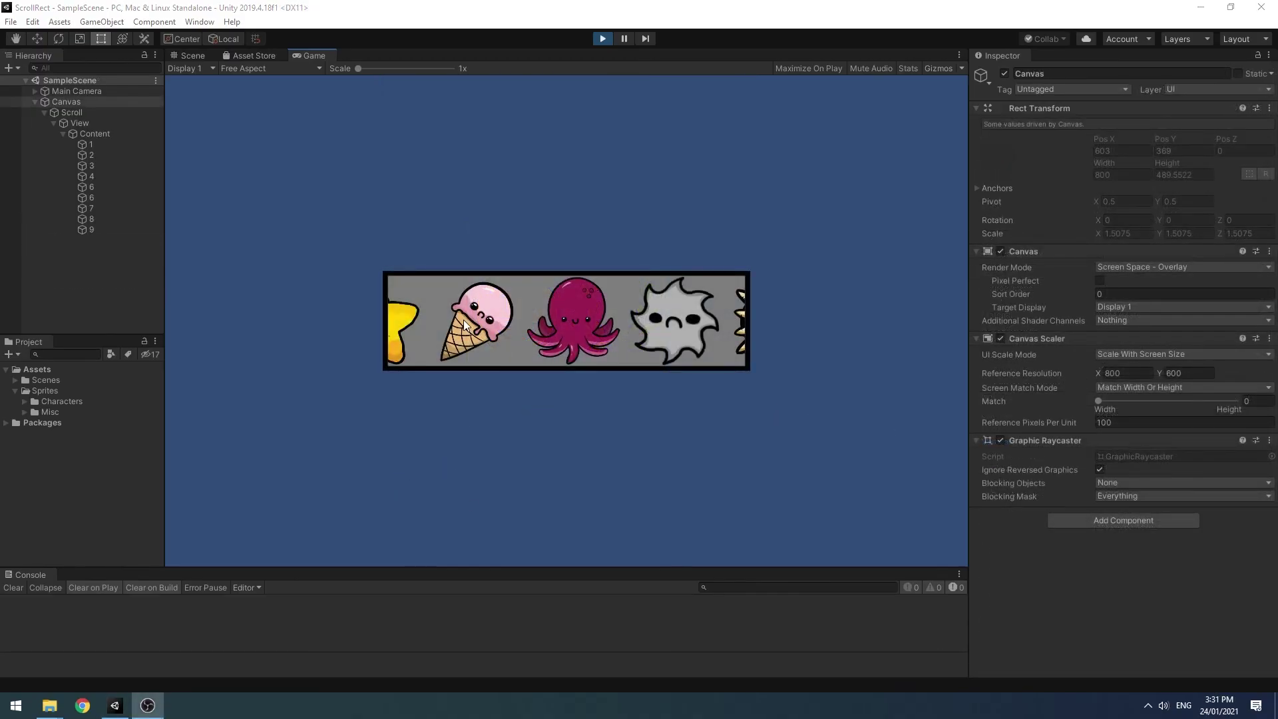
# Step: Drag the masked strip back and forth, ending on the octopus, spiky creatures and sword
pyautogui.moveTo(463, 319); pyautogui.dragTo(807, 363)
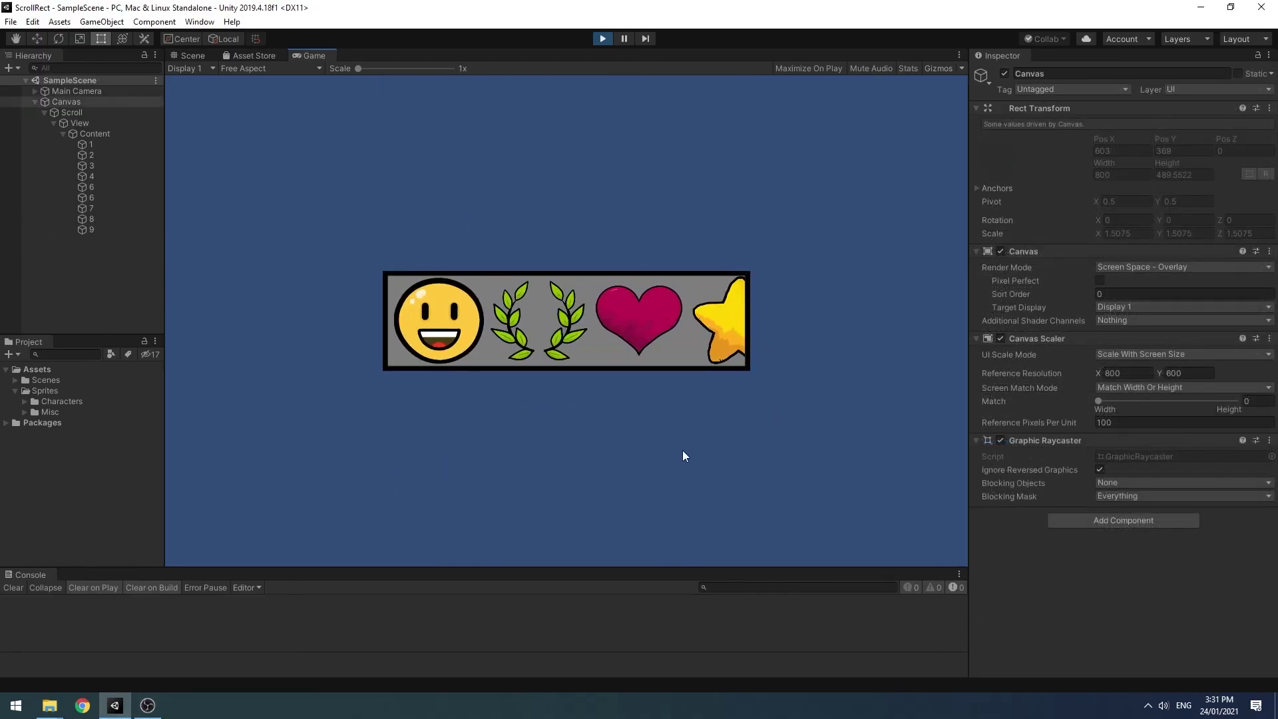
pyautogui.moveTo(676, 342); pyautogui.dragTo(581, 365)
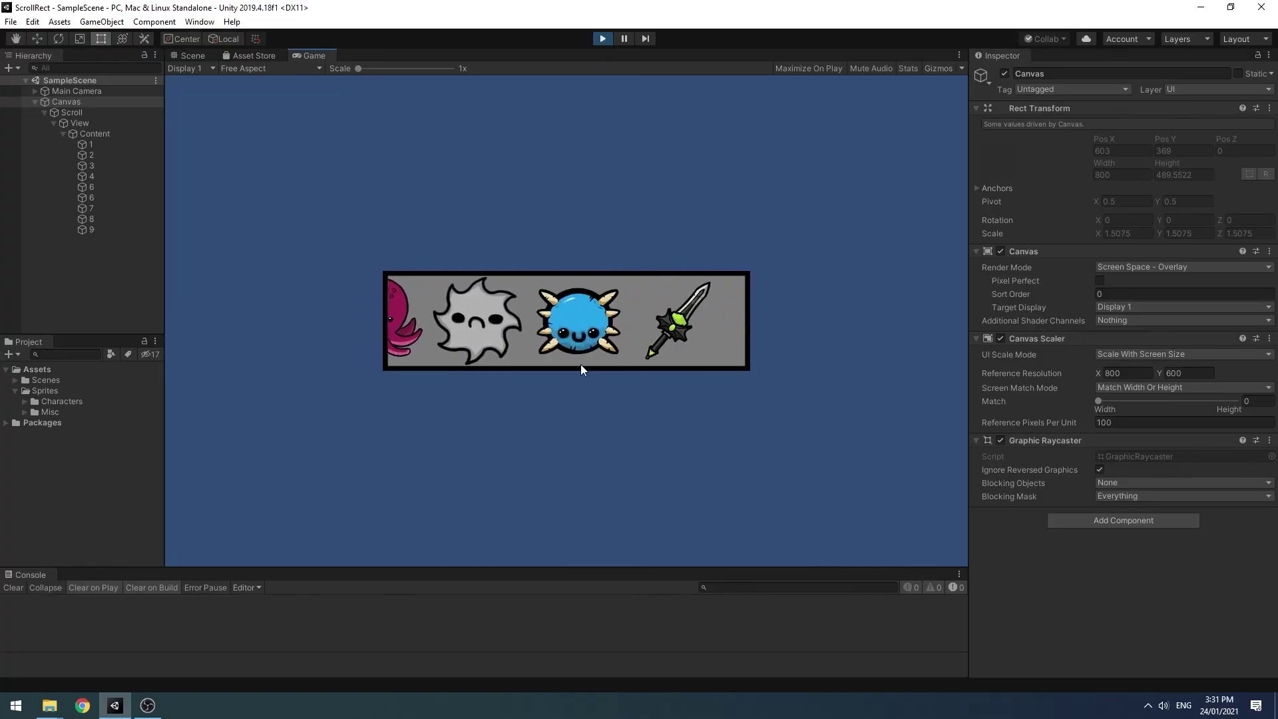
pyautogui.moveTo(641, 324); pyautogui.dragTo(902, 354)
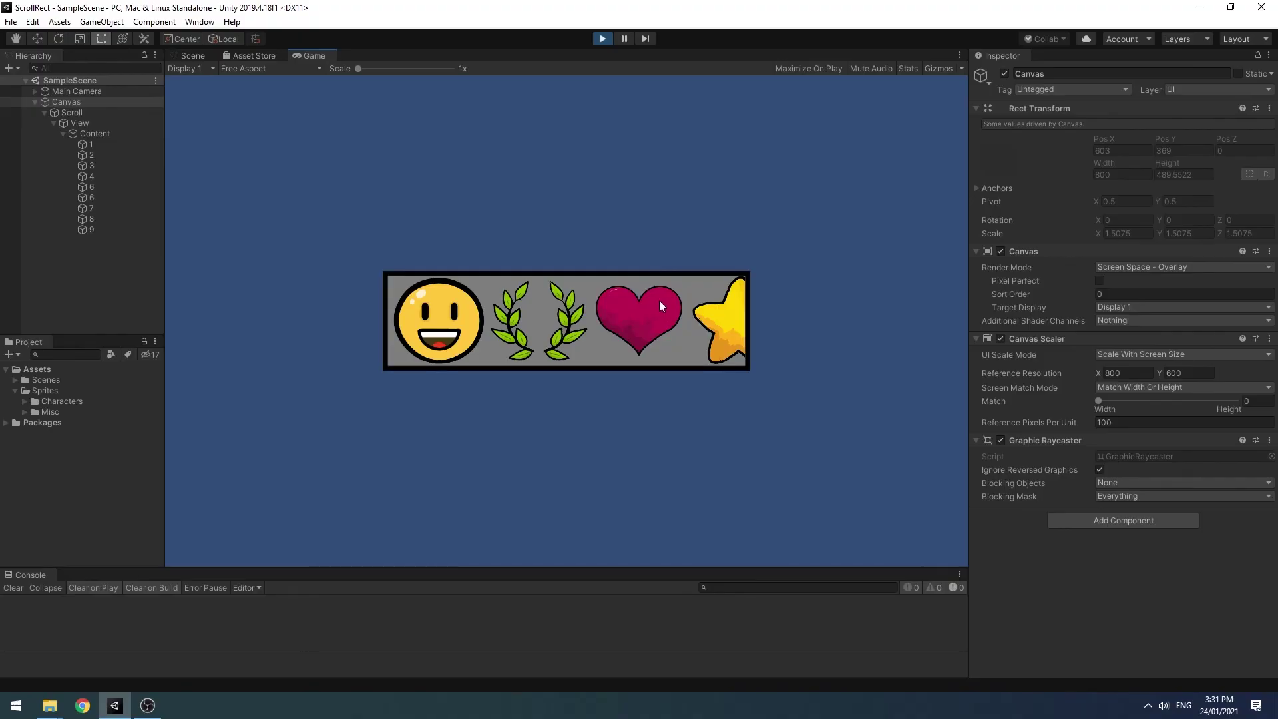
pyautogui.moveTo(661, 307); pyautogui.dragTo(442, 291)
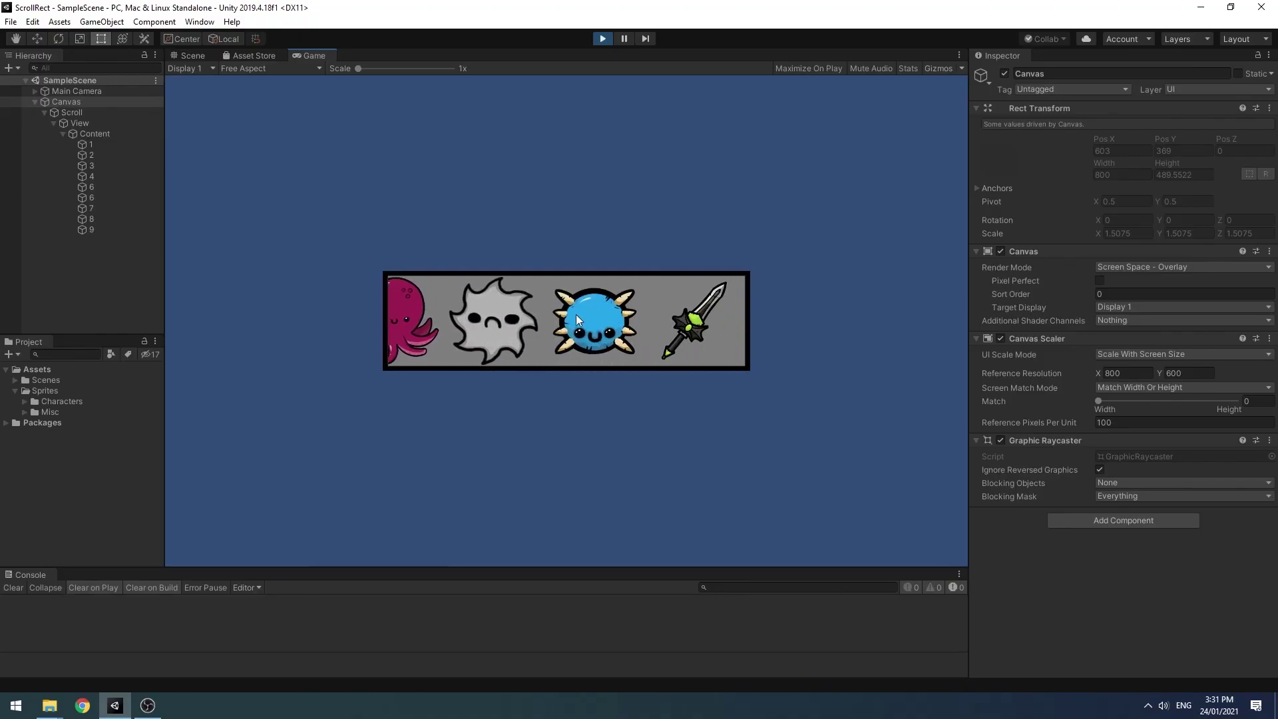